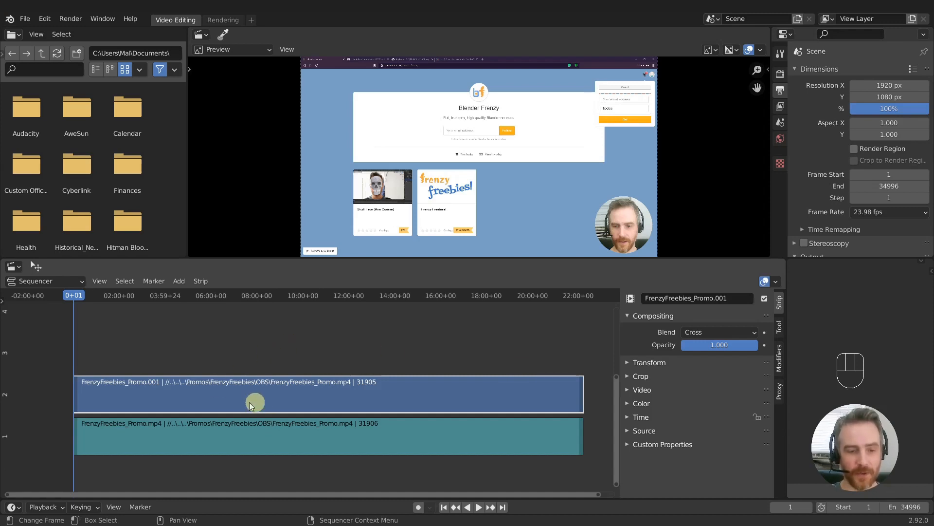
Step: Delete the FrenzyFreebies_Promo.mp4 sound strip from channel 1 of the sequencer
{"action": "left_click", "coordinate": [308, 442]}
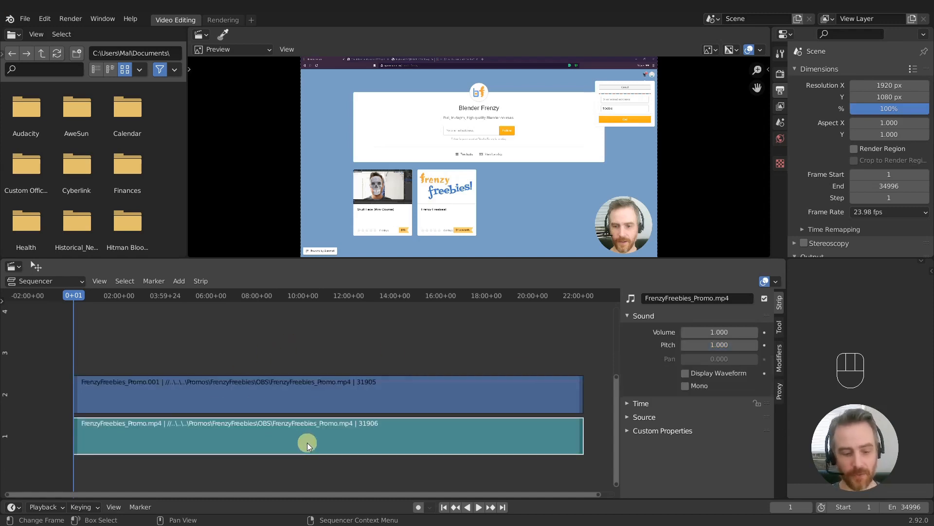
{"action": "key", "text": "x"}
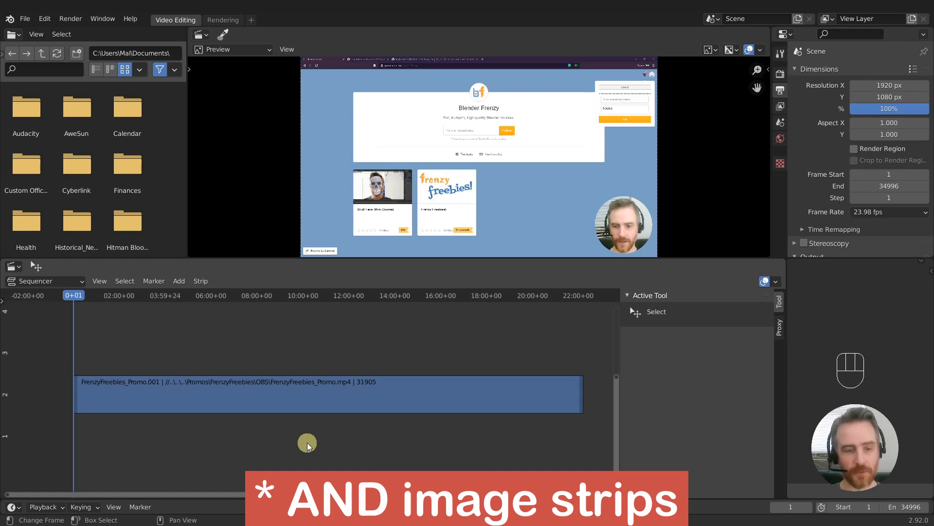
Step: Scrub through the remaining video strip to about 11:34 to check how smoothly the preview updates
{"action": "key", "text": "space"}
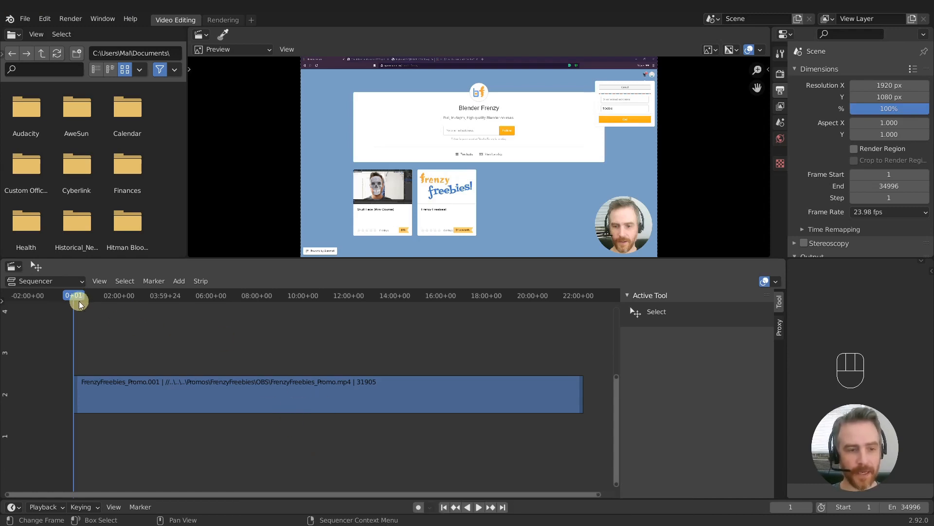
{"action": "left_click_drag", "start_coordinate": [393, 288], "coordinate": [196, 299]}
{"action": "left_click_drag", "start_coordinate": [347, 303], "coordinate": [262, 299]}
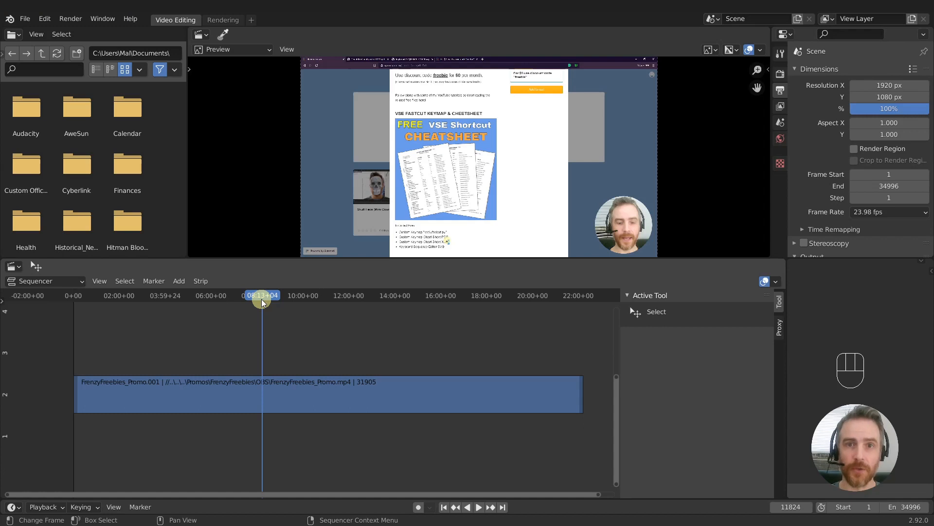
{"action": "left_click", "coordinate": [339, 293]}
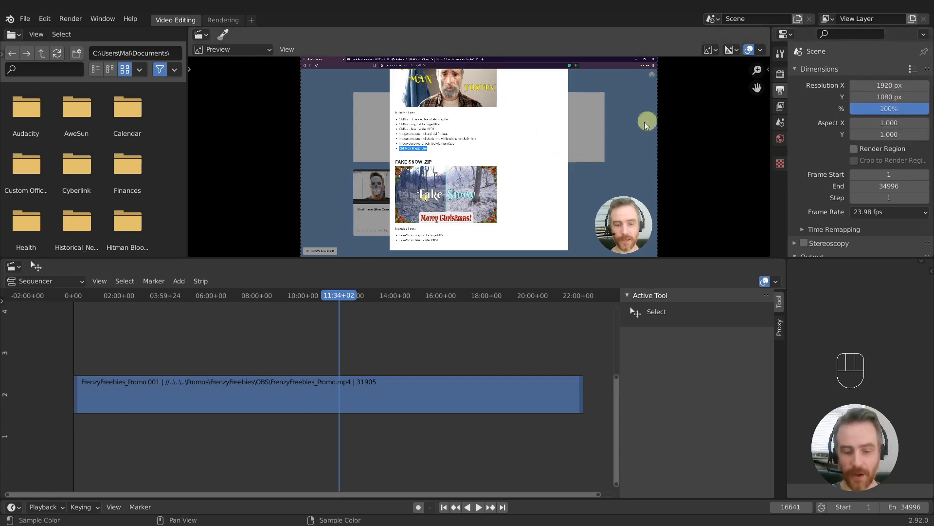
Step: Show the preview's view settings and set its proxy render size to Proxy size 25%
{"action": "key", "text": "n"}
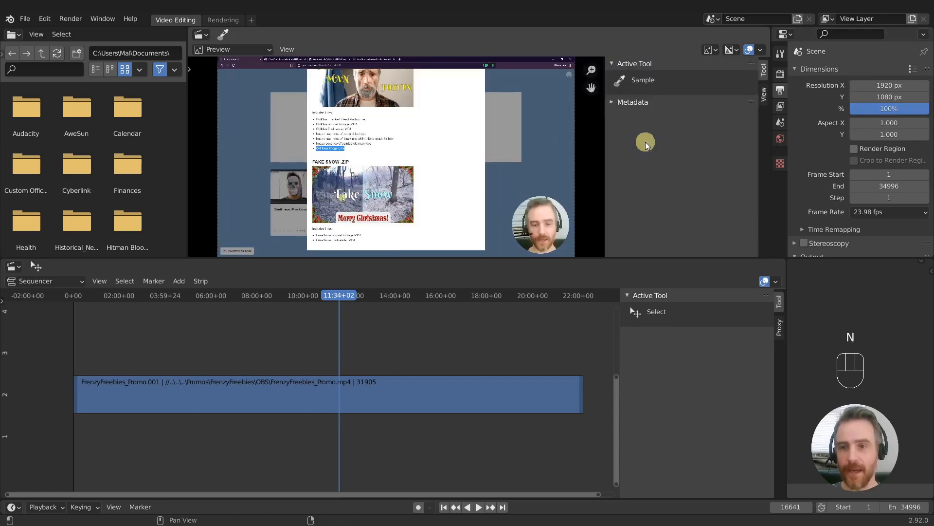
{"action": "left_click", "coordinate": [762, 93]}
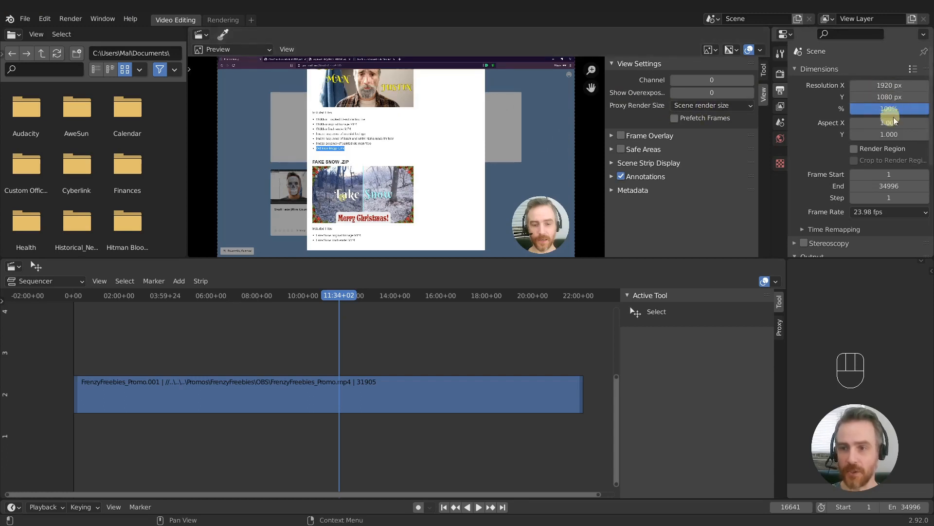
{"action": "left_click", "coordinate": [729, 108]}
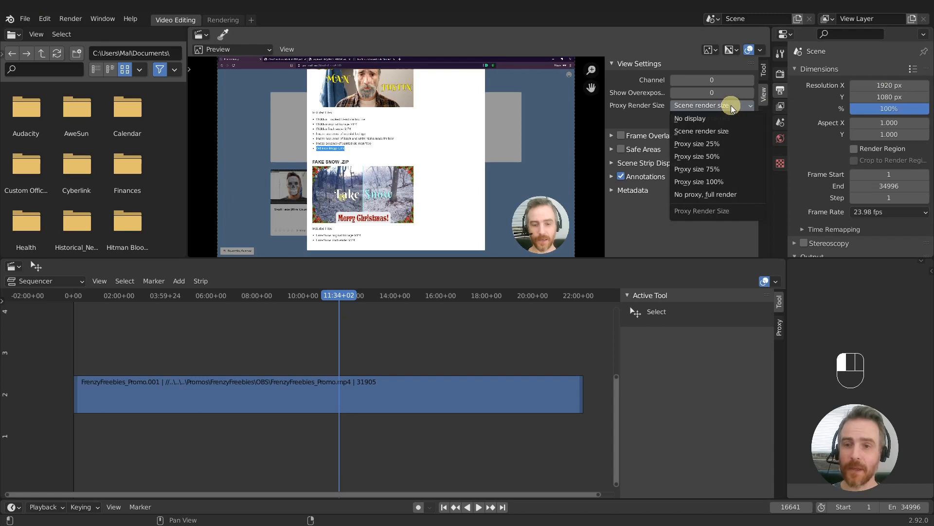
{"action": "left_click", "coordinate": [707, 144]}
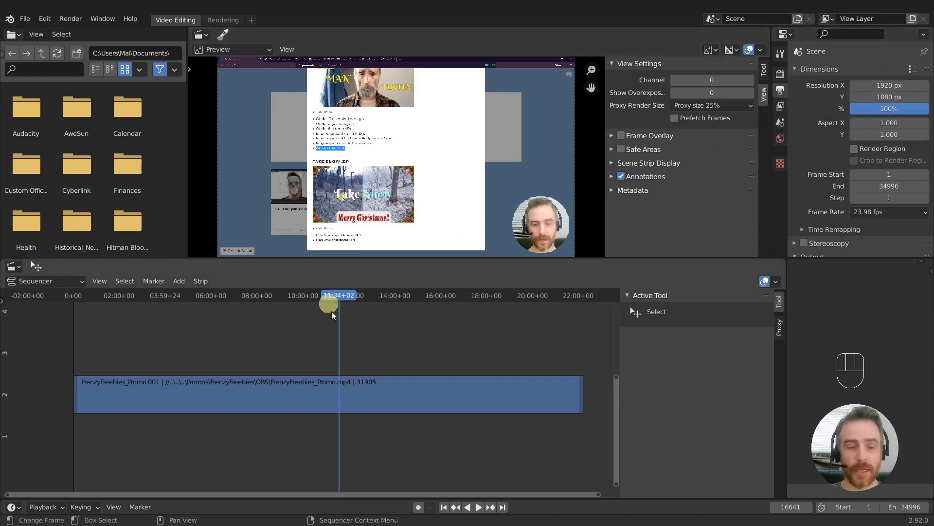
Step: Scrub the video strip back to 10:39+09 to test the preview, and set the proxy render size to Scene render size
{"action": "left_click_drag", "start_coordinate": [373, 299], "coordinate": [333, 290]}
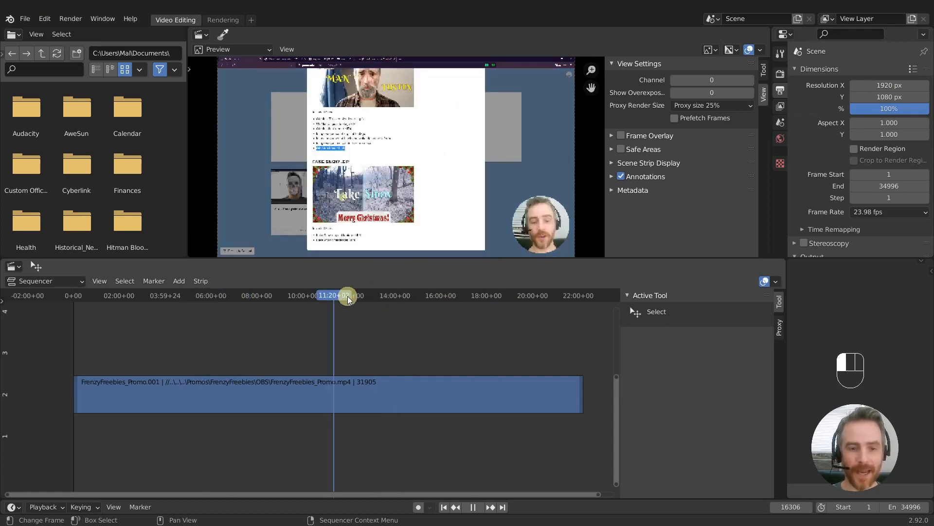
{"action": "left_click_drag", "start_coordinate": [403, 295], "coordinate": [318, 290]}
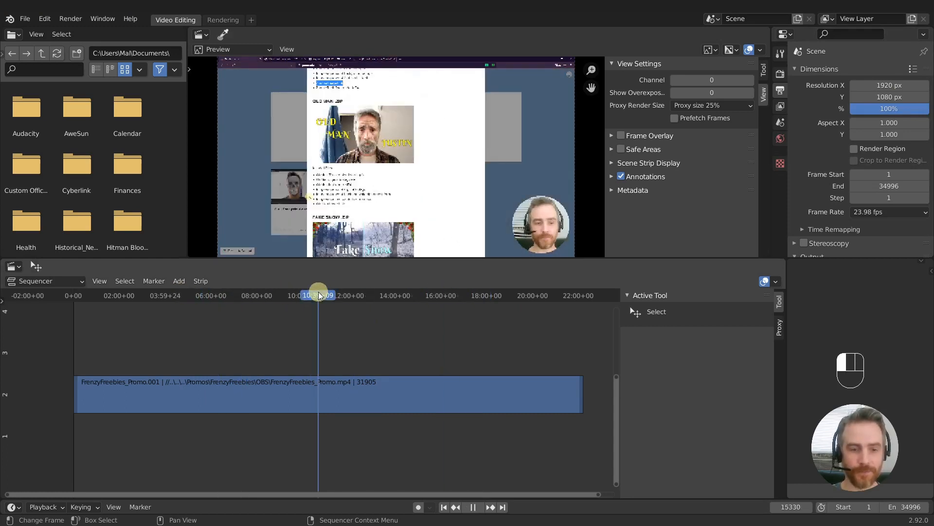
{"action": "left_click", "coordinate": [696, 107]}
{"action": "left_click", "coordinate": [688, 136]}
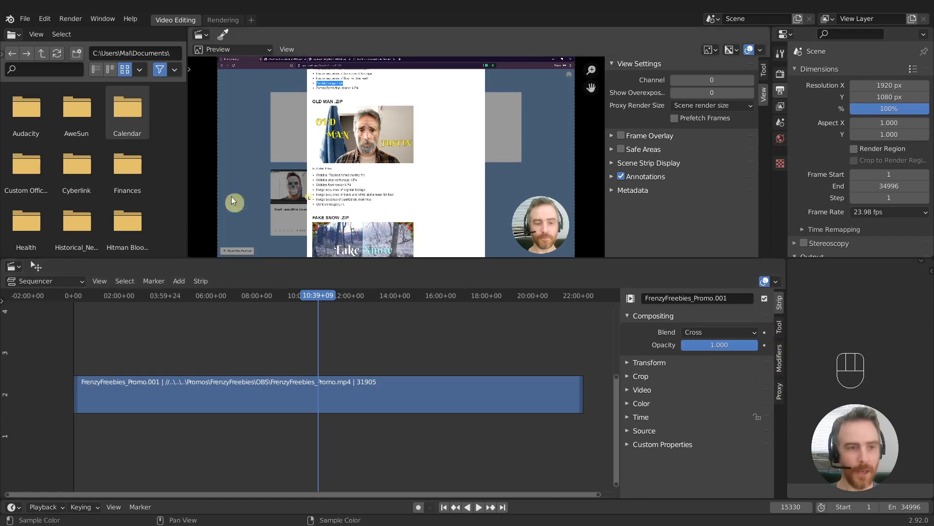
Step: Widen the file browser area, switch it to the Preferences editor, and enable Developer Extras in the interface settings
{"action": "left_click", "coordinate": [47, 20]}
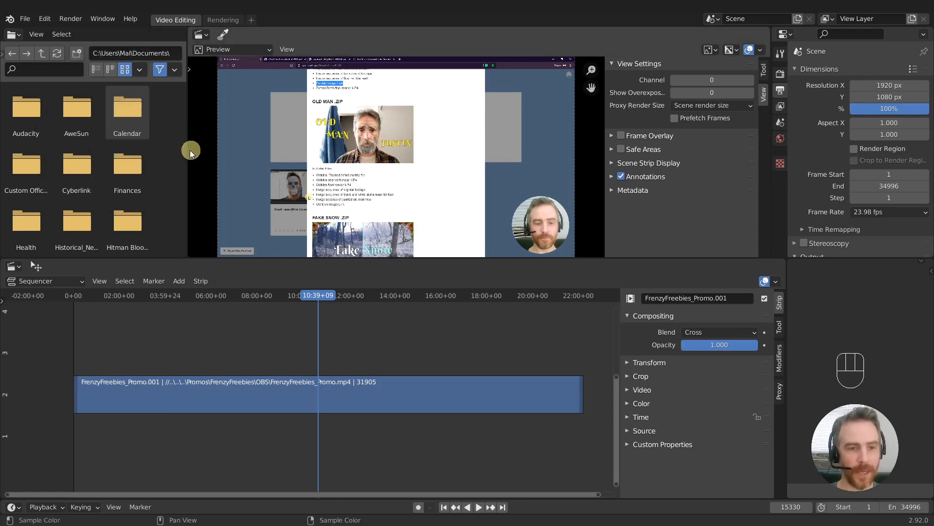
{"action": "left_click_drag", "start_coordinate": [187, 150], "coordinate": [316, 159]}
{"action": "left_click", "coordinate": [14, 35]}
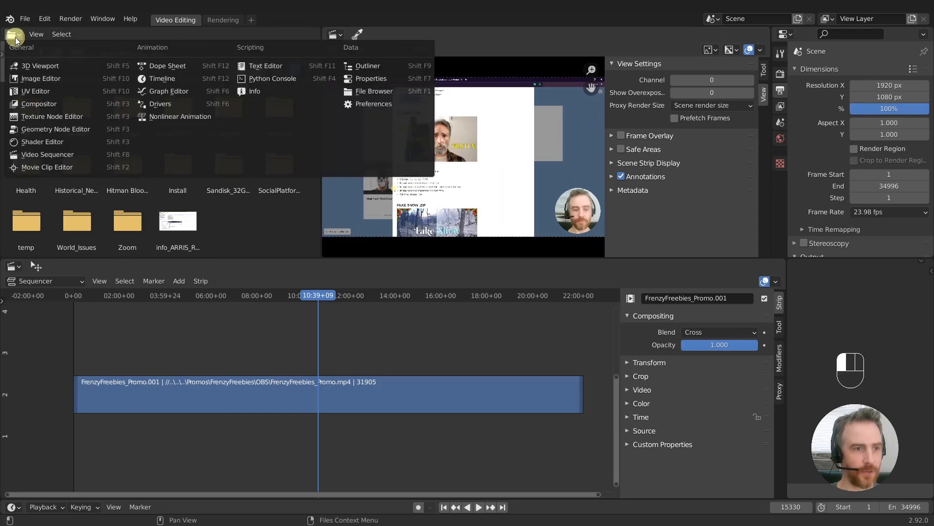
{"action": "left_click", "coordinate": [362, 104]}
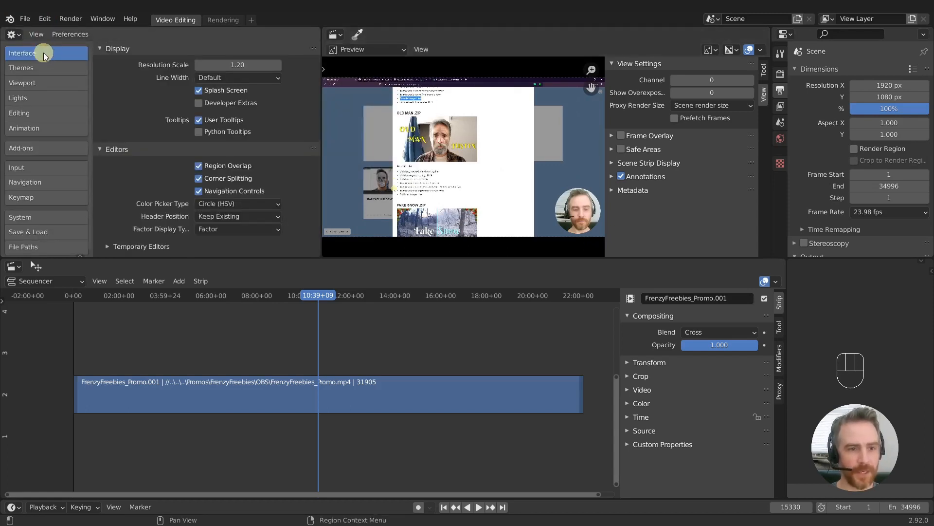
{"action": "left_click", "coordinate": [221, 104]}
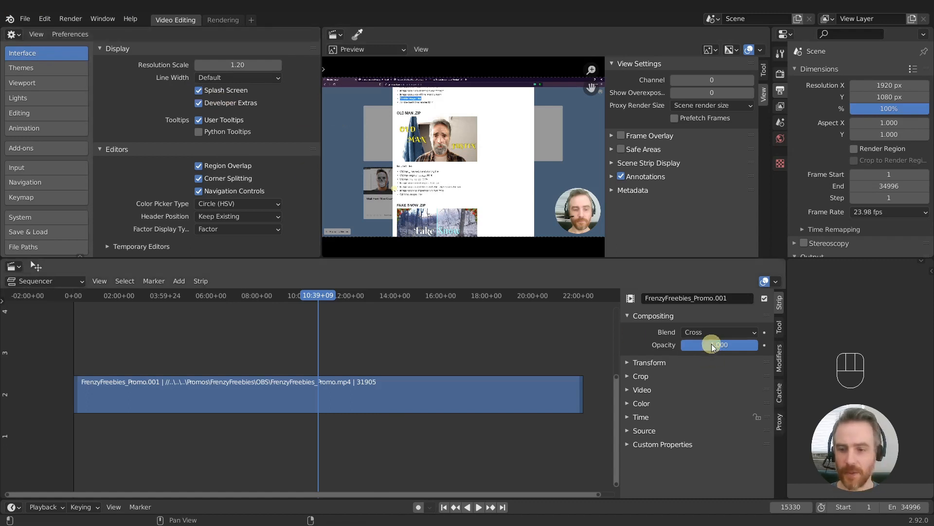
Step: Show the sequencer's cache settings and enable Show Cache with Final Images in the timeline display
{"action": "left_click", "coordinate": [781, 396]}
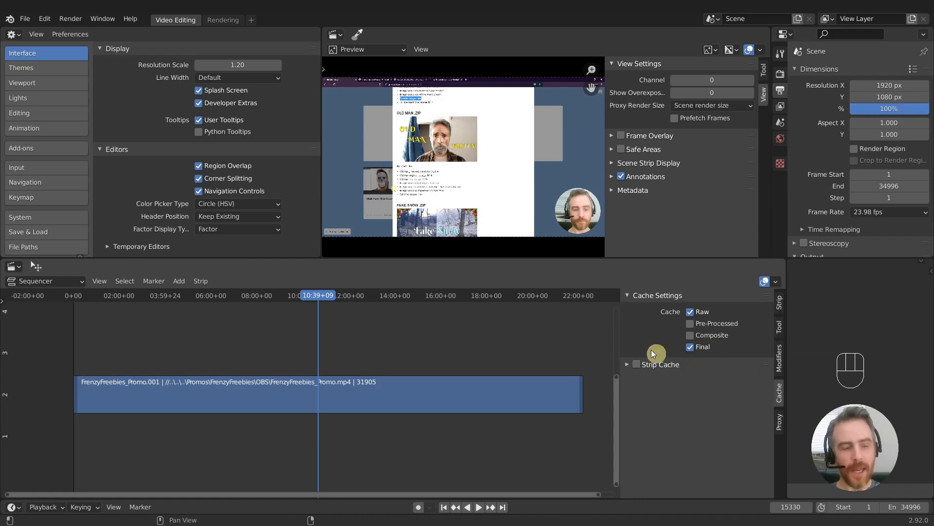
{"action": "left_click", "coordinate": [97, 282]}
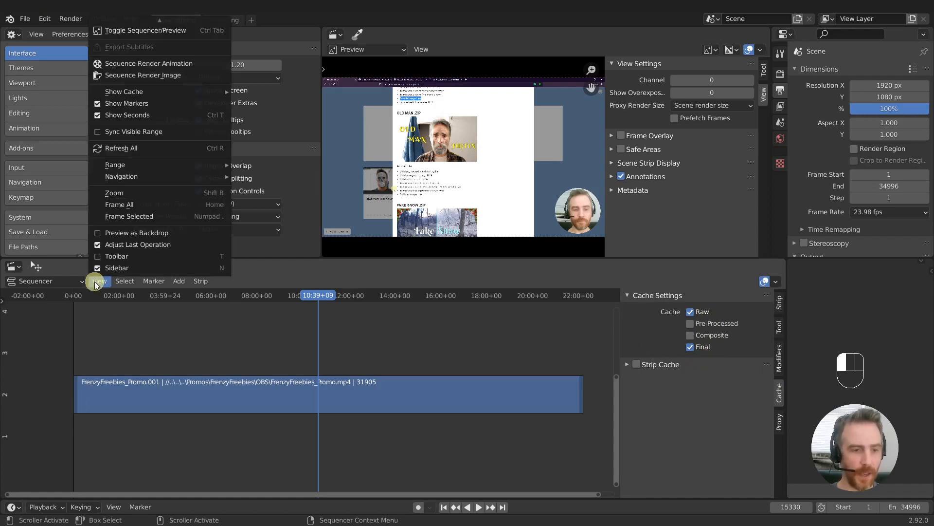
{"action": "mouse_move", "coordinate": [124, 94]}
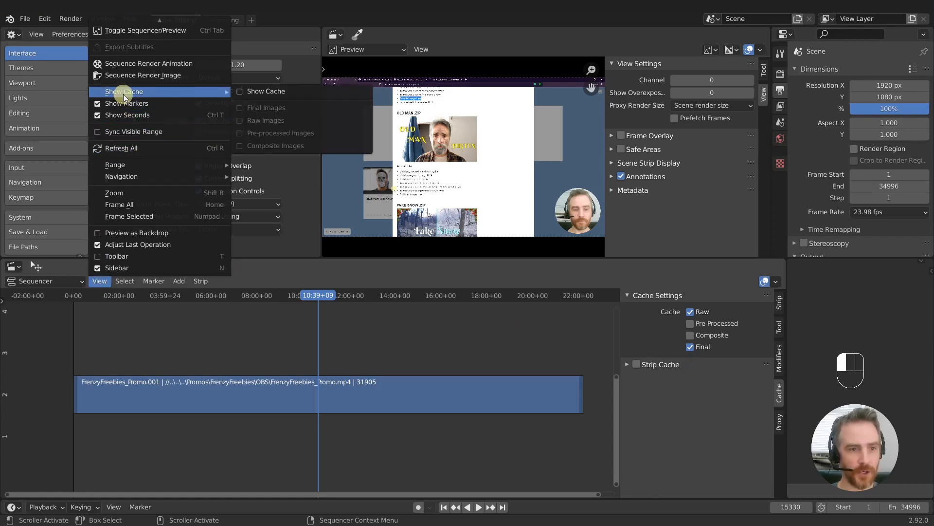
{"action": "left_click", "coordinate": [262, 92]}
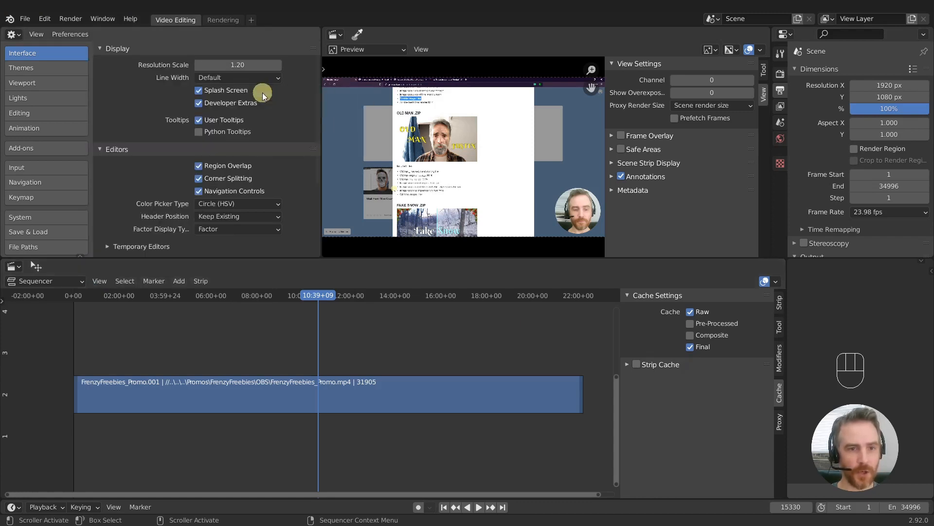
{"action": "left_click", "coordinate": [103, 282]}
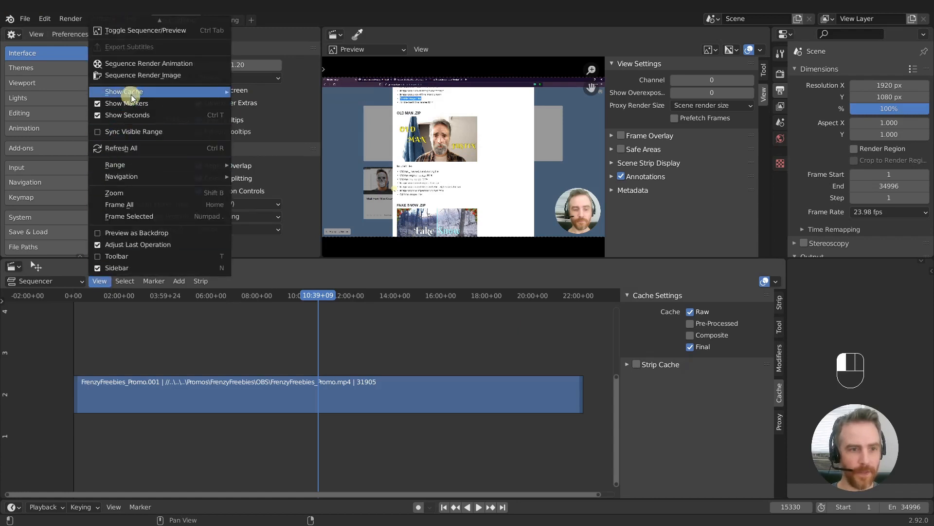
{"action": "mouse_move", "coordinate": [133, 91]}
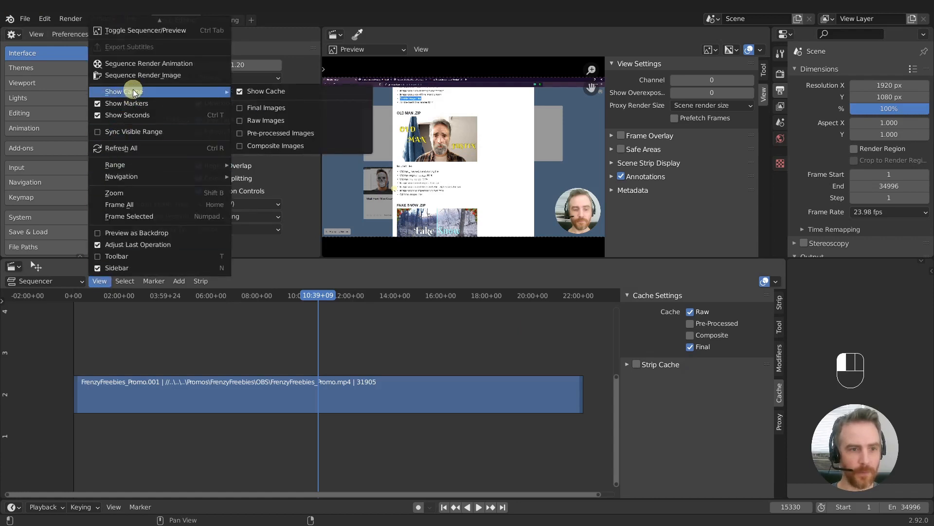
{"action": "left_click", "coordinate": [261, 108]}
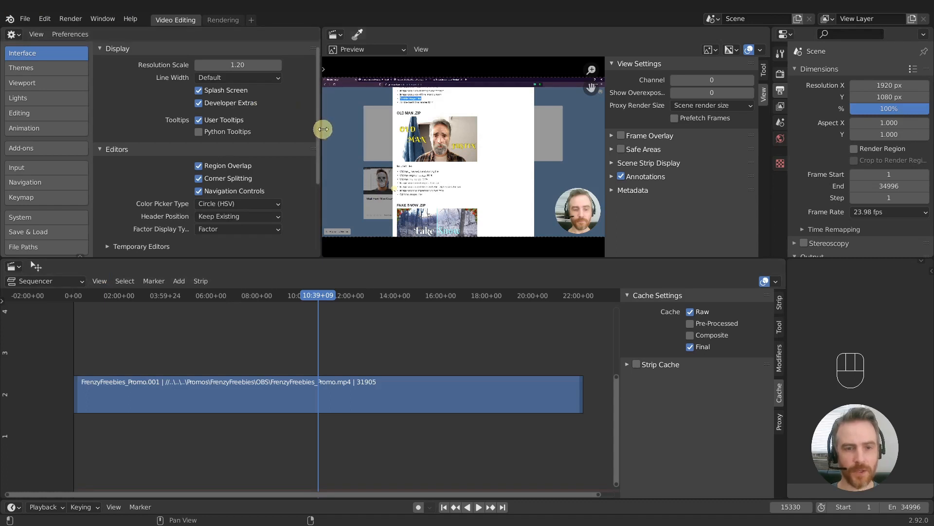
Step: Narrow the Preferences area, and place the playhead on frames 10:39+15, 10:38+22, 10:39+04 and 10:39+22 to cache them individually
{"action": "left_click_drag", "start_coordinate": [321, 123], "coordinate": [277, 122]}
{"action": "left_click_drag", "start_coordinate": [225, 117], "coordinate": [223, 121]}
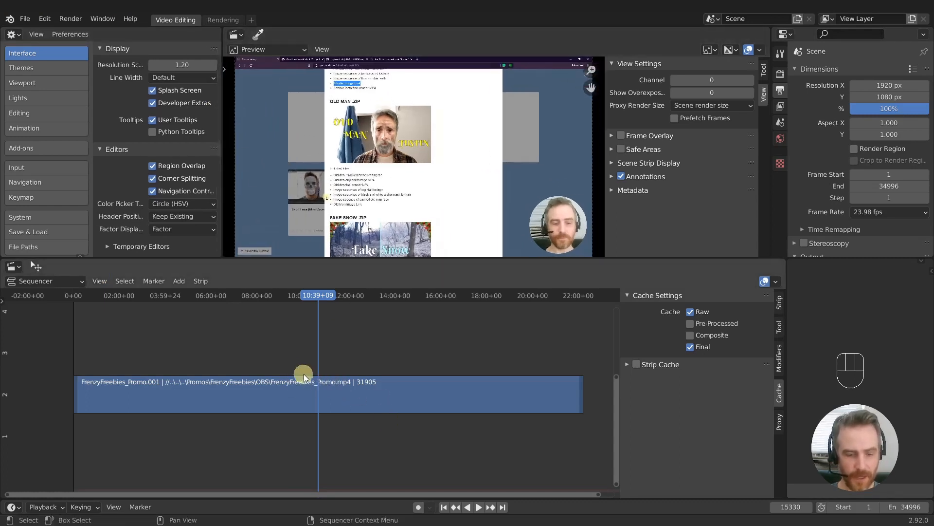
{"action": "key", "text": "shift+b"}
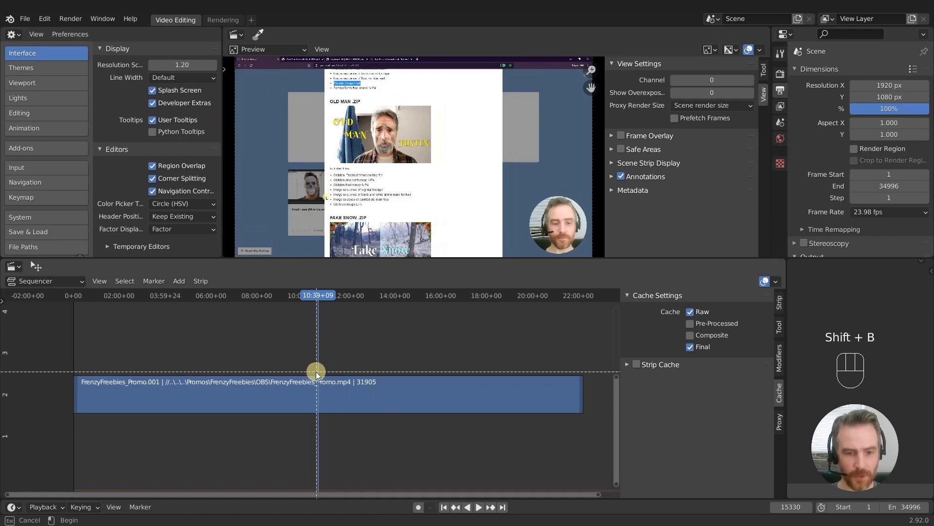
{"action": "left_click_drag", "start_coordinate": [314, 370], "coordinate": [325, 420]}
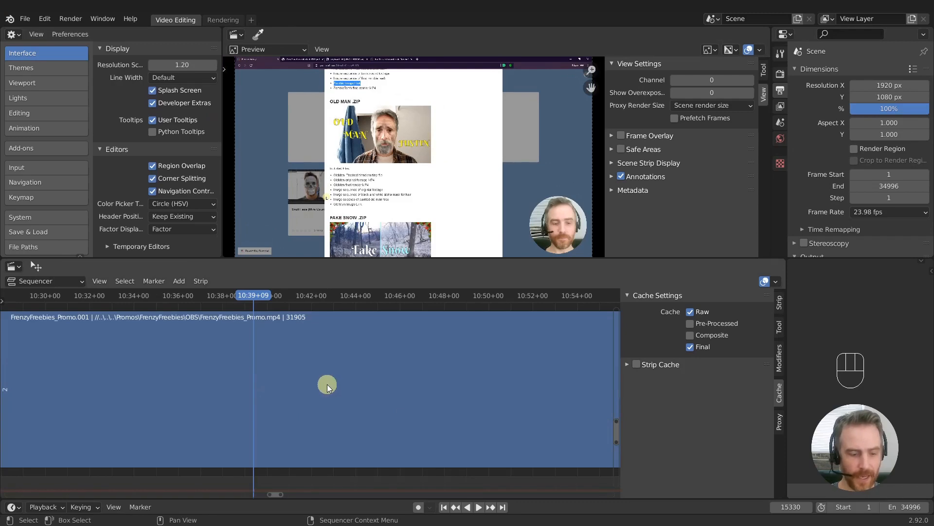
{"action": "middle_click_drag", "start_coordinate": [325, 384], "coordinate": [329, 407], "text": "ctrl"}
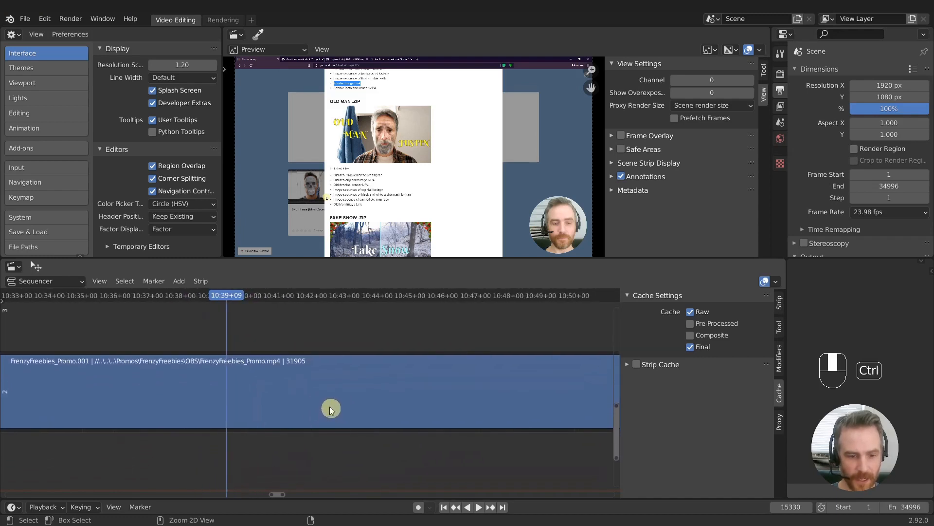
{"action": "middle_click_drag", "start_coordinate": [231, 445], "coordinate": [396, 419]}
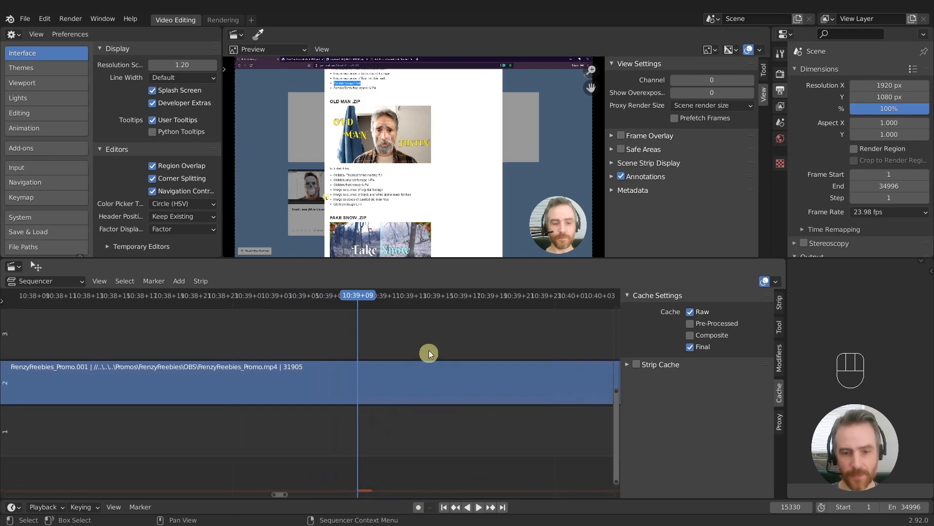
{"action": "left_click", "coordinate": [442, 296]}
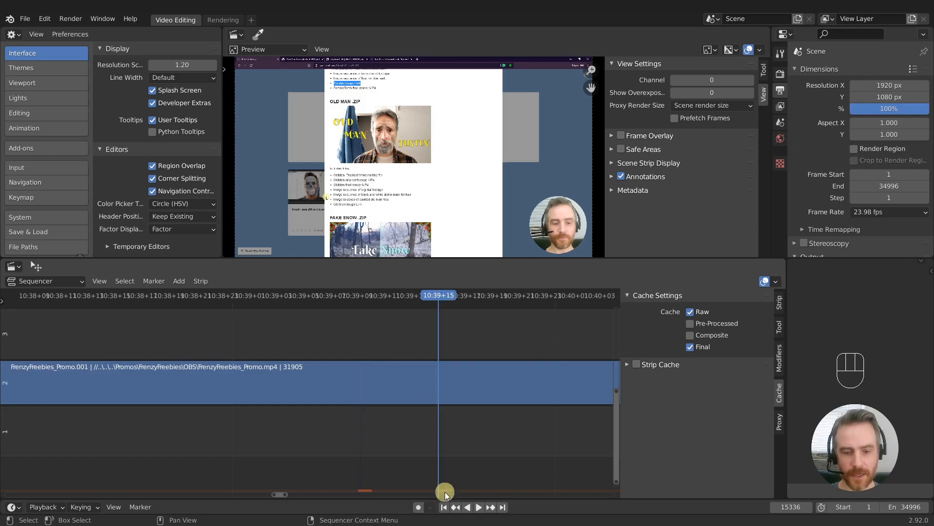
{"action": "left_click", "coordinate": [208, 297]}
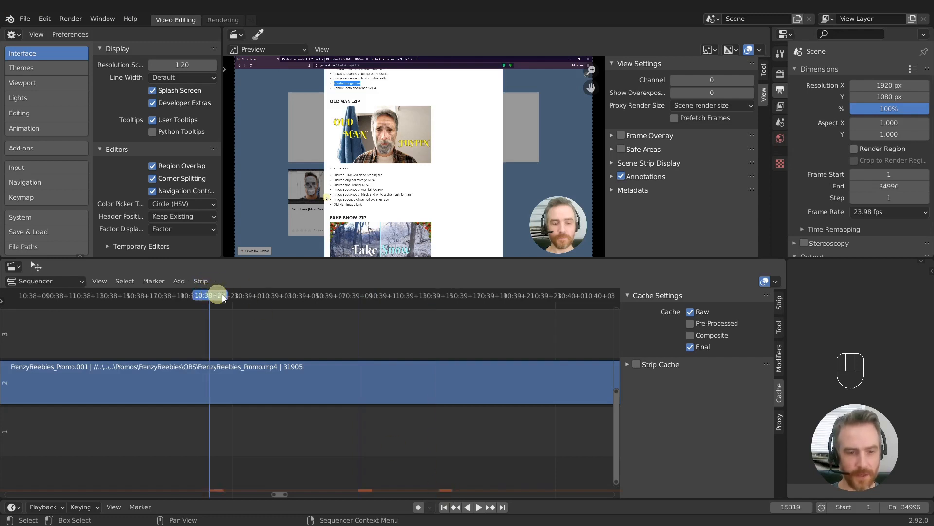
{"action": "left_click", "coordinate": [291, 296]}
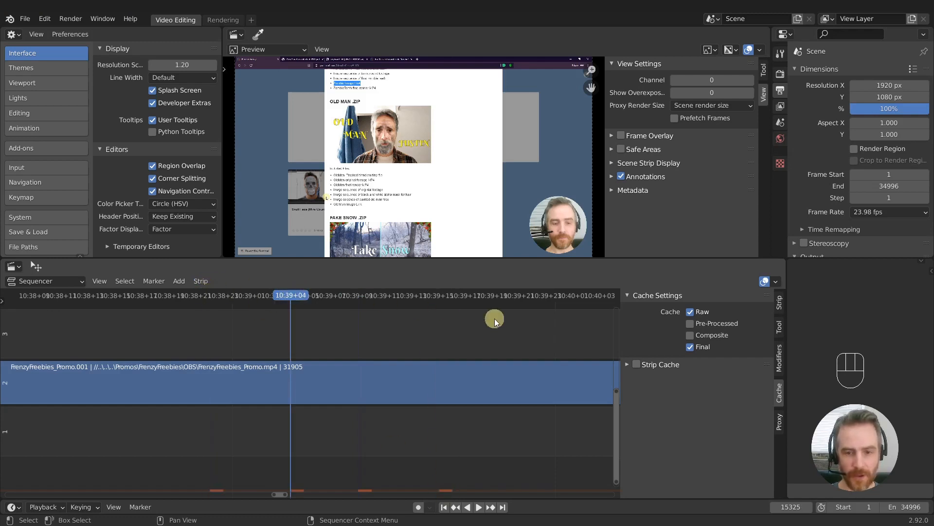
{"action": "left_click", "coordinate": [527, 297]}
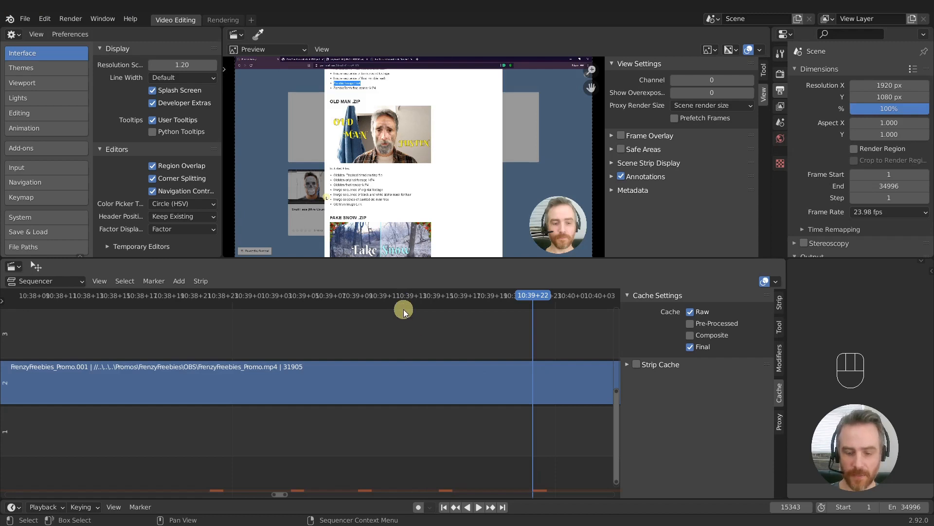
Step: Place the playhead at 10:38+19 and advance frame by frame to 10:39+17 to cache the consecutive frames
{"action": "left_click", "coordinate": [164, 300]}
{"action": "key", "text": "Right"}
{"action": "key", "text": "Right"}
{"action": "key", "text": "Right"}
{"action": "key", "text": "Right"}
{"action": "key", "text": "Right"}
{"action": "key", "text": "Right"}
{"action": "key", "text": "Right"}
{"action": "key", "text": "Right"}
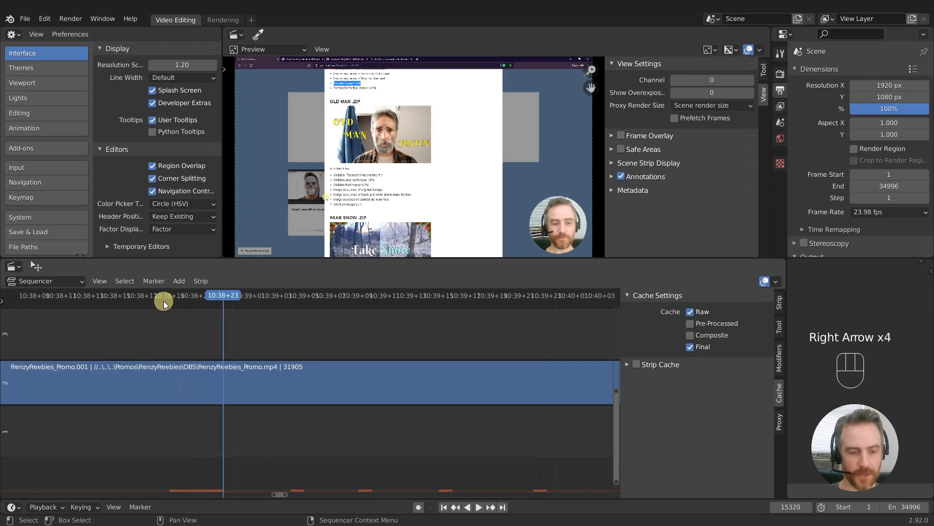
{"action": "key", "text": "Right"}
{"action": "key", "text": "Right"}
{"action": "key", "text": "Right"}
{"action": "key", "text": "Right"}
{"action": "key", "text": "Right"}
{"action": "key", "text": "Right"}
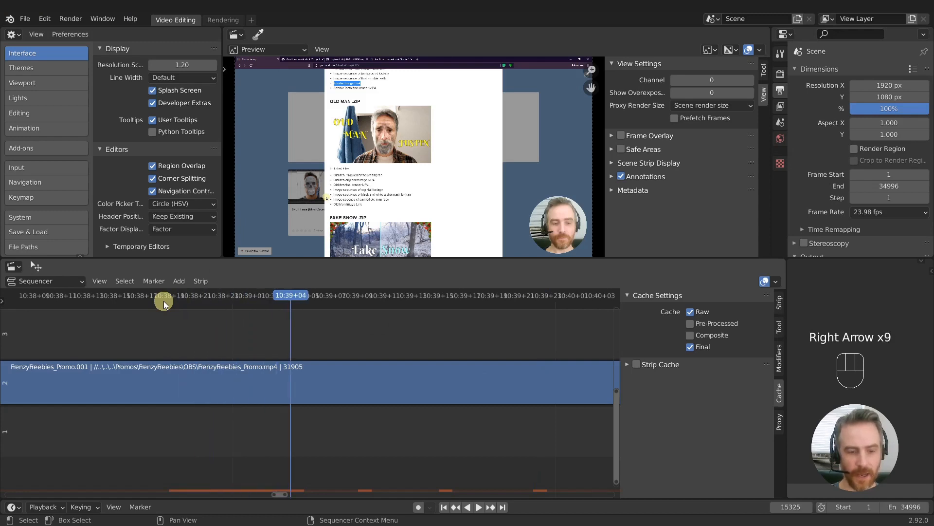
{"action": "key", "text": "Right"}
{"action": "key", "text": "Right"}
{"action": "key", "text": "Right"}
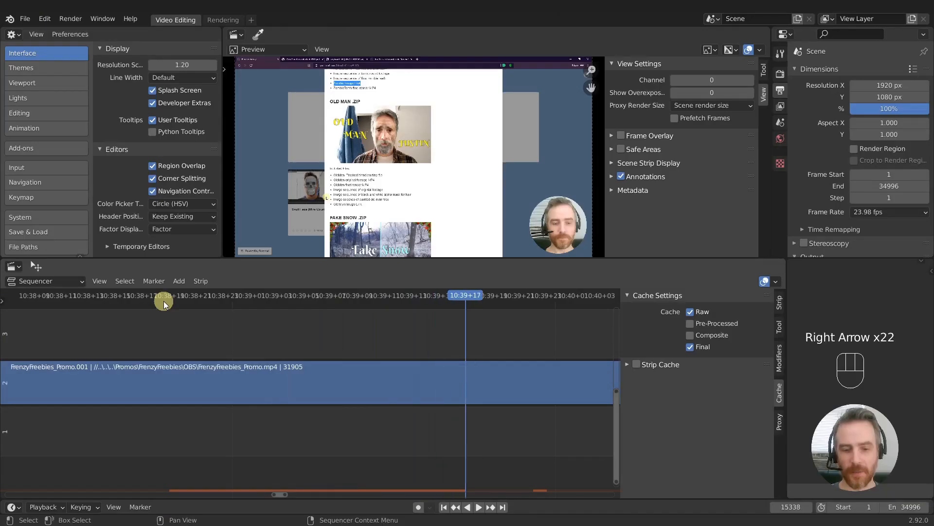
Step: Advance the playhead frame by frame to 10:40+00 to close the remaining gap in the cached frames
{"action": "key", "text": "Right"}
{"action": "key", "text": "Right"}
{"action": "key", "text": "Right"}
{"action": "key", "text": "Right"}
{"action": "key", "text": "Right"}
{"action": "key", "text": "Right"}
{"action": "key", "text": "Right"}
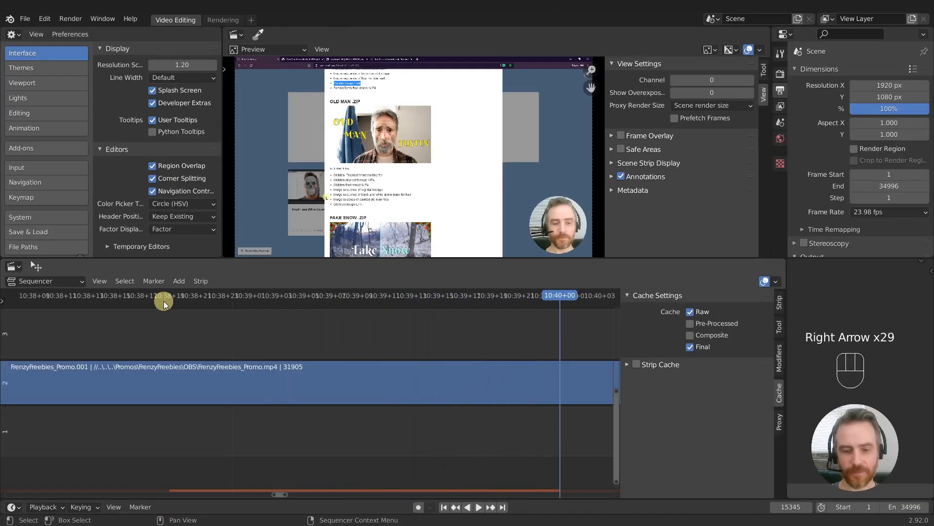
Step: Play the cached stretch, jump back to 10:39+06 and other points within it, and scrub backward to check playback
{"action": "left_click", "coordinate": [478, 506]}
{"action": "left_click", "coordinate": [316, 297]}
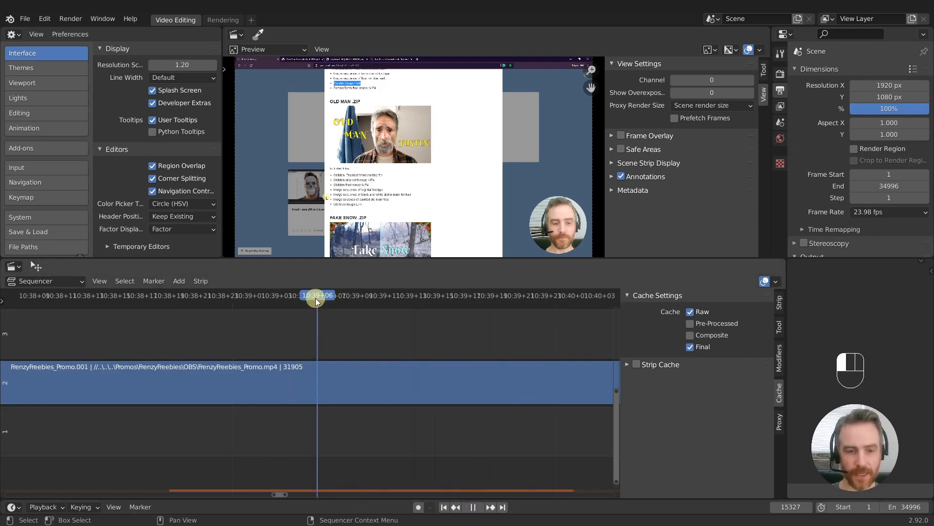
{"action": "left_click", "coordinate": [410, 296]}
{"action": "left_click", "coordinate": [472, 295]}
{"action": "left_click_drag", "start_coordinate": [428, 297], "coordinate": [346, 288]}
Step: Scrub the uncached stretch before 10:35+23, and play from 10:35+23 to 10:42+16 to cache more frames, pausing at 10:41+18
{"action": "middle_click_drag", "start_coordinate": [345, 288], "coordinate": [363, 353], "text": "ctrl"}
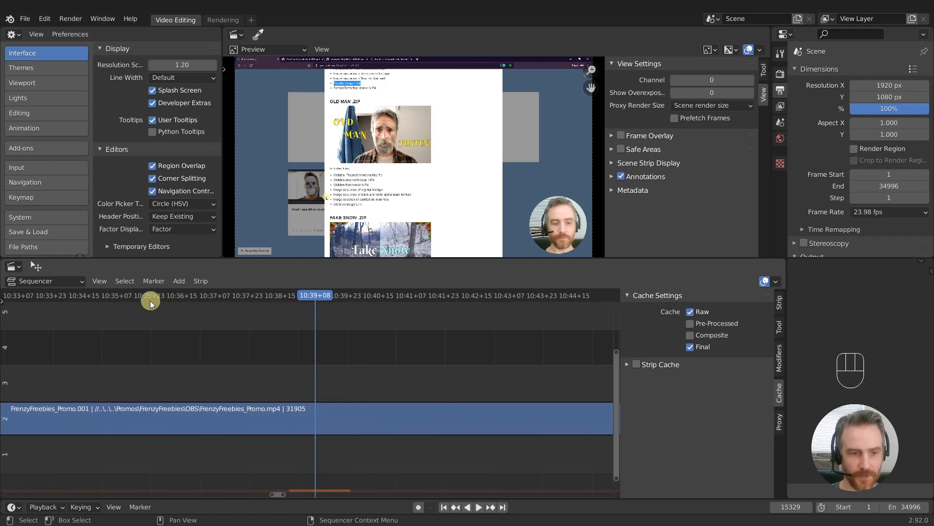
{"action": "left_click_drag", "start_coordinate": [136, 300], "coordinate": [78, 295]}
{"action": "key", "text": "space"}
{"action": "mouse_move", "coordinate": [163, 301]}
{"action": "left_mouse_down"}
{"action": "mouse_move", "coordinate": [141, 302]}
{"action": "mouse_move", "coordinate": [194, 302]}
{"action": "mouse_move", "coordinate": [149, 302]}
{"action": "left_mouse_up"}
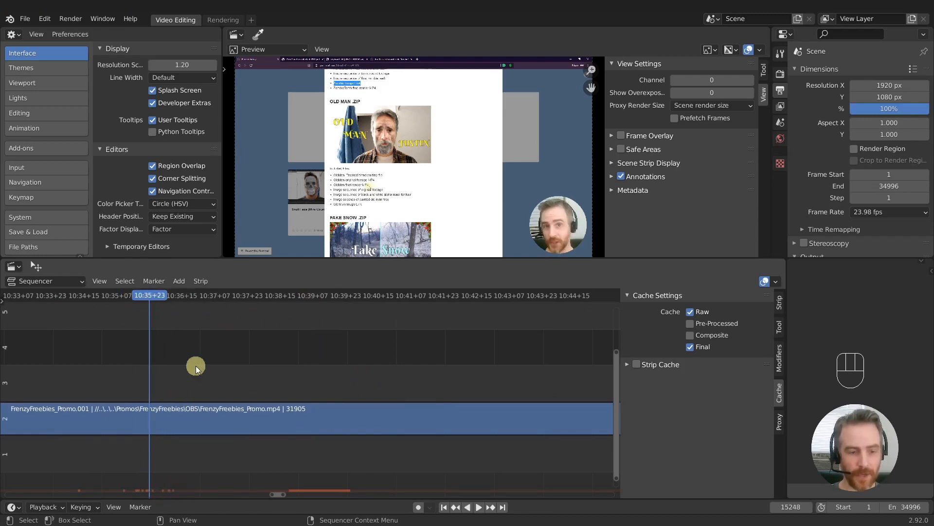
{"action": "key", "text": "space"}
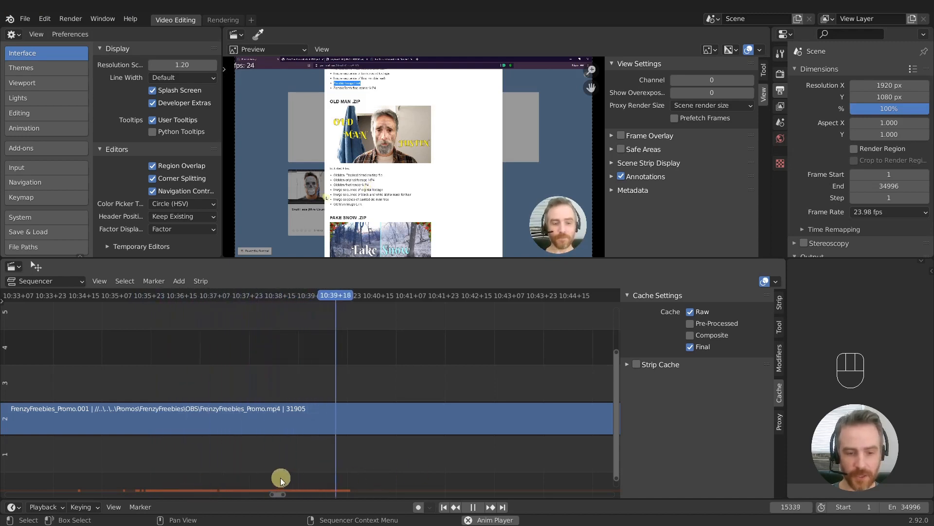
{"action": "key", "text": "space"}
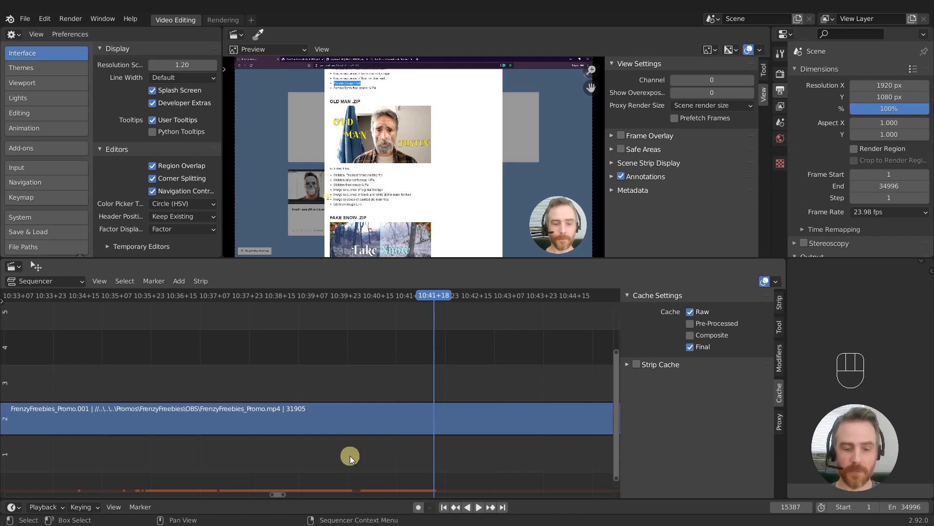
{"action": "key", "text": "space"}
{"action": "key", "text": "space"}
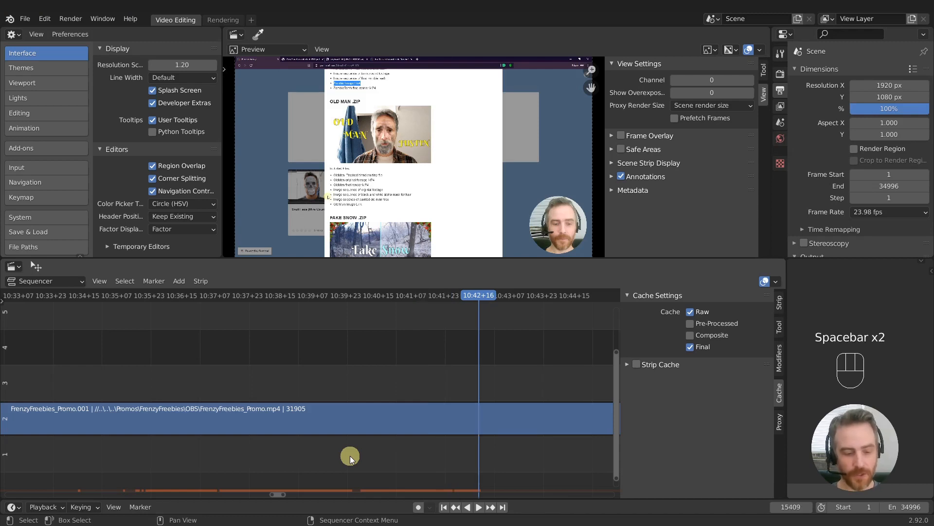
Step: Clear the sequencer cache with Refresh All and play an earlier stretch up to 10:40+13 to rebuild it
{"action": "left_click", "coordinate": [101, 282]}
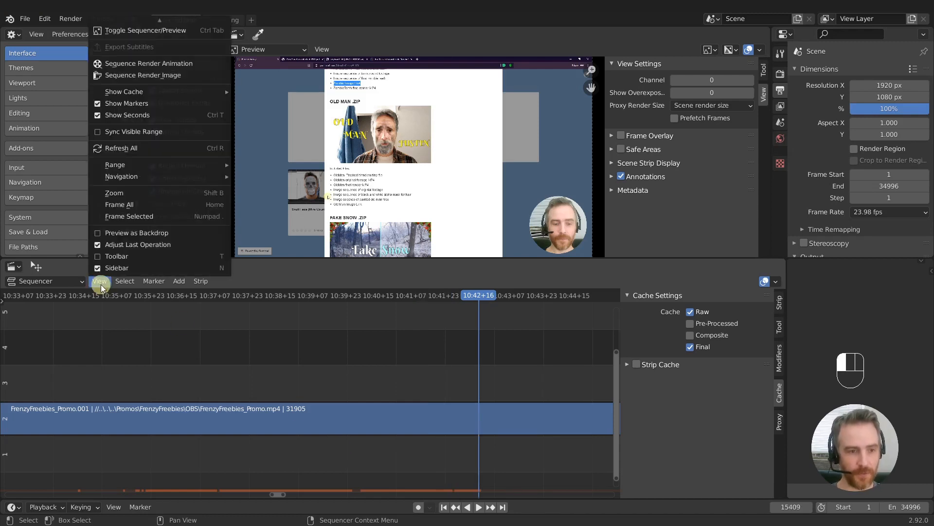
{"action": "left_click", "coordinate": [117, 149]}
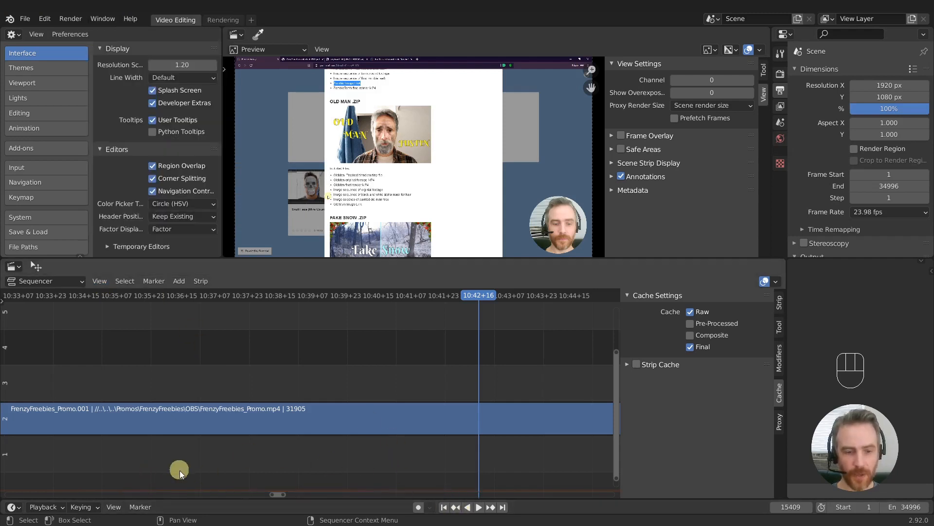
{"action": "left_click", "coordinate": [237, 299]}
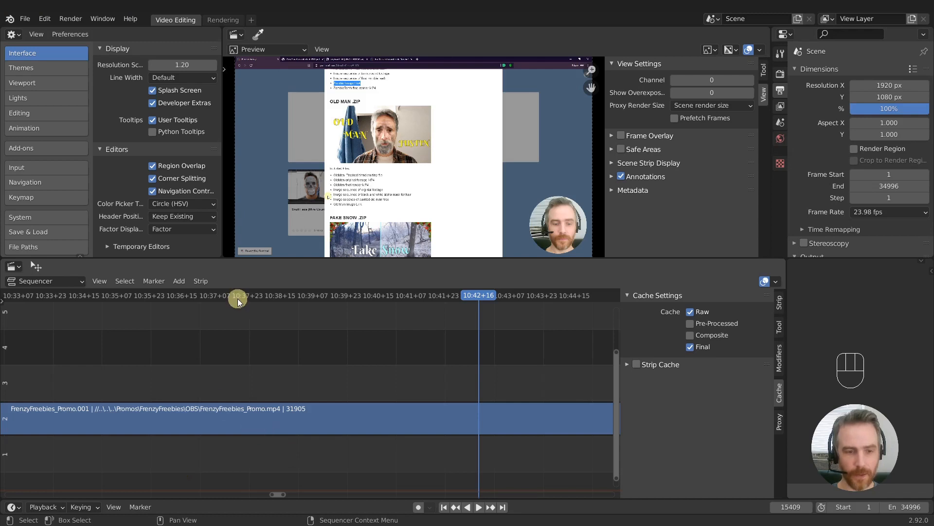
{"action": "key", "text": "space"}
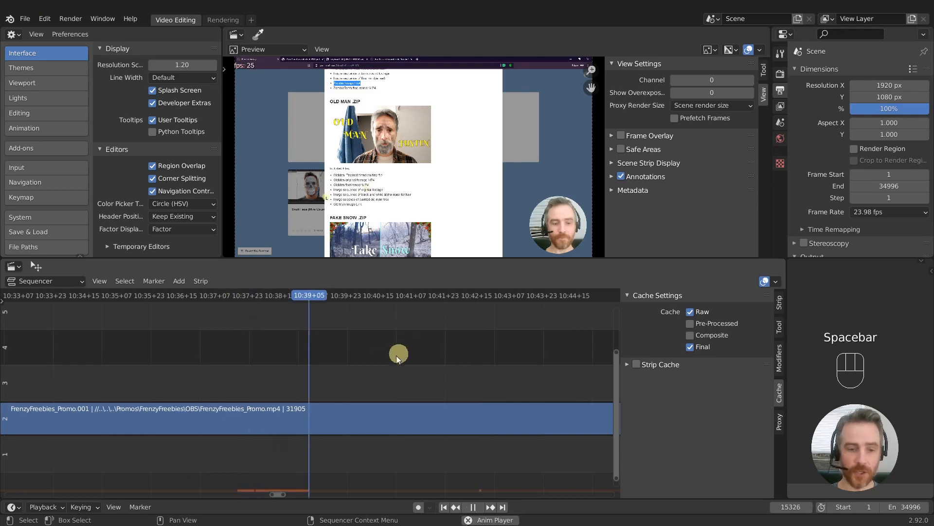
{"action": "key", "text": "space"}
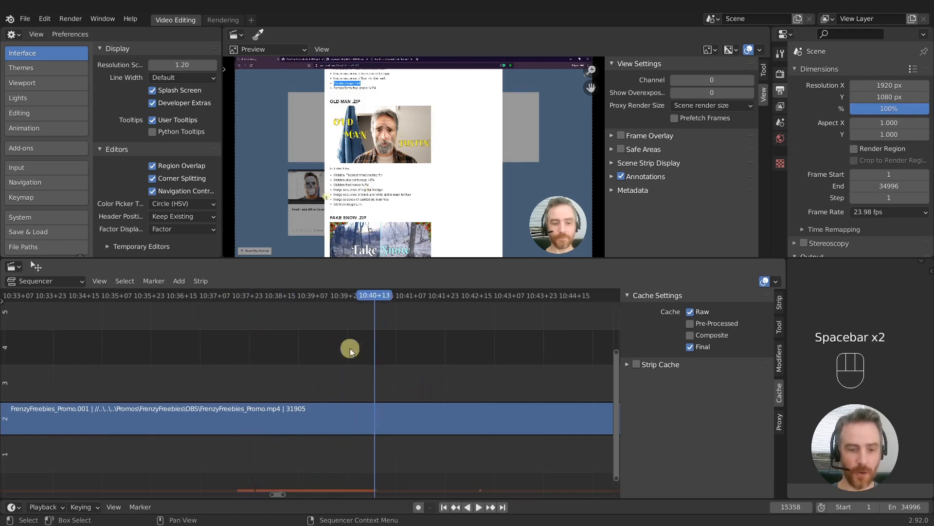
Step: Split the video strip at 10:39+10 and play across the cut from 10:38+15 to 10:40+05
{"action": "left_click", "coordinate": [320, 297]}
{"action": "key", "text": "k"}
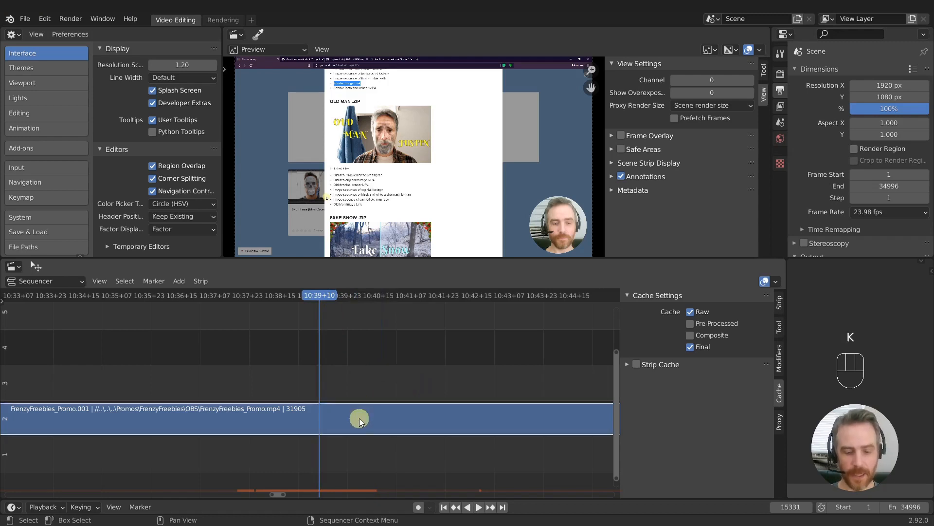
{"action": "key", "text": "k"}
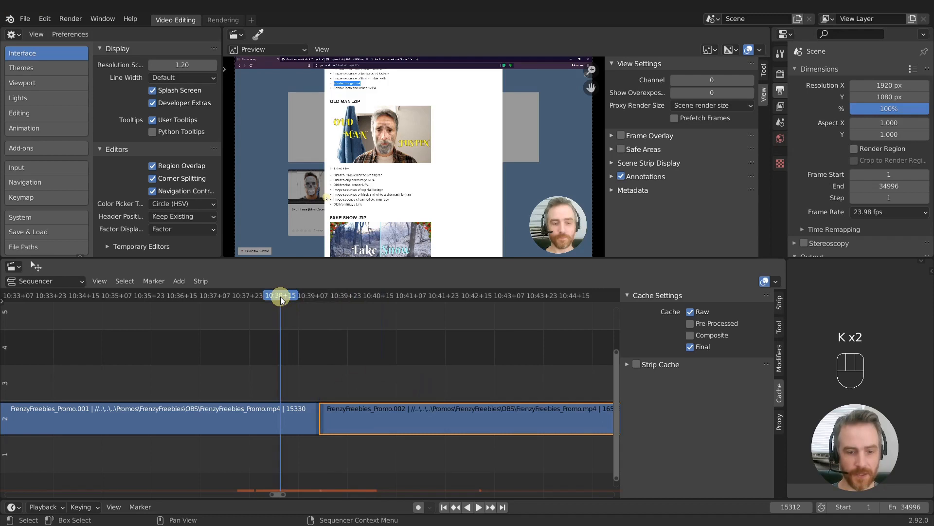
{"action": "key", "text": "space"}
{"action": "key", "text": "space"}
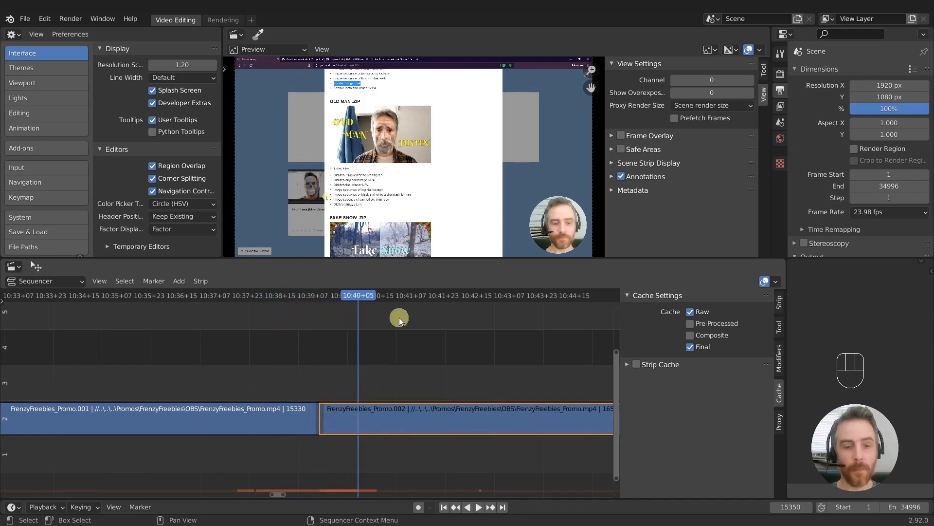
Step: Trim the start of the second strip to frame 15334 and return it to frame 15331
{"action": "middle_click_drag", "start_coordinate": [361, 408], "coordinate": [402, 406], "text": "ctrl"}
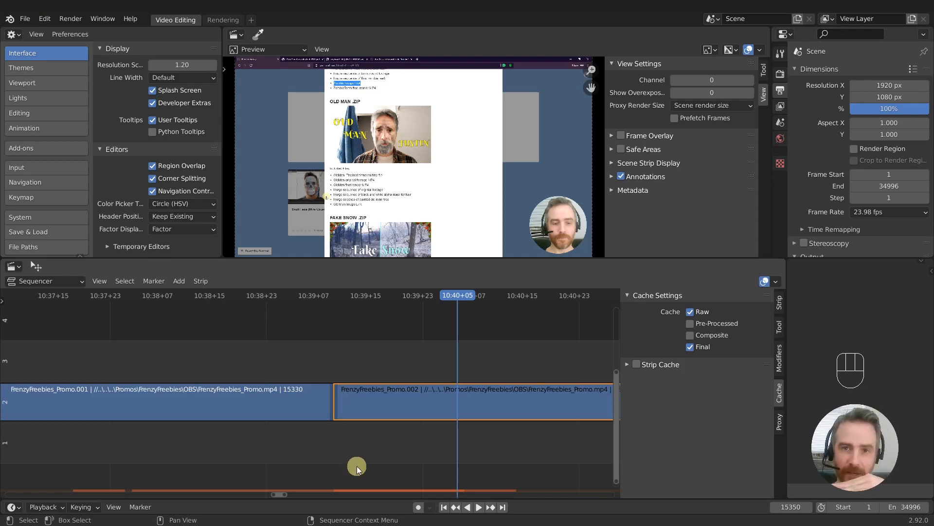
{"action": "left_click", "coordinate": [337, 402]}
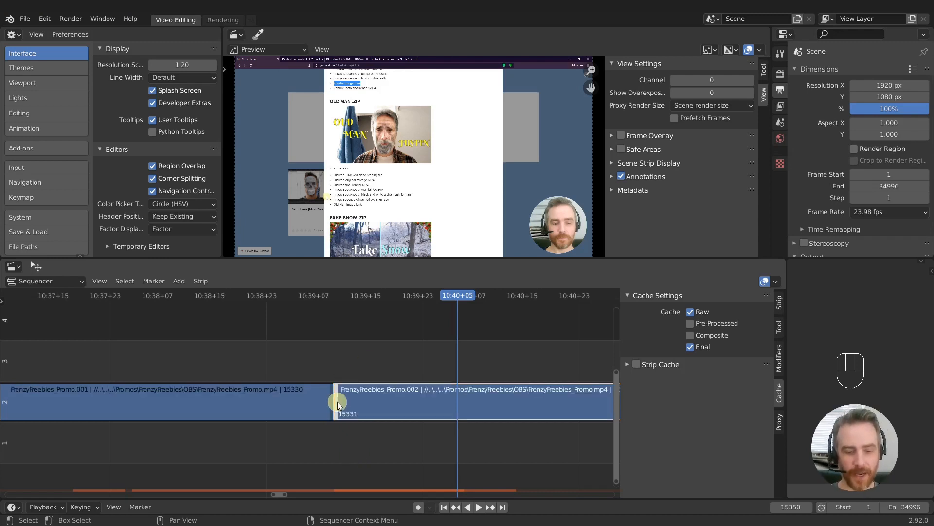
{"action": "key", "text": "g"}
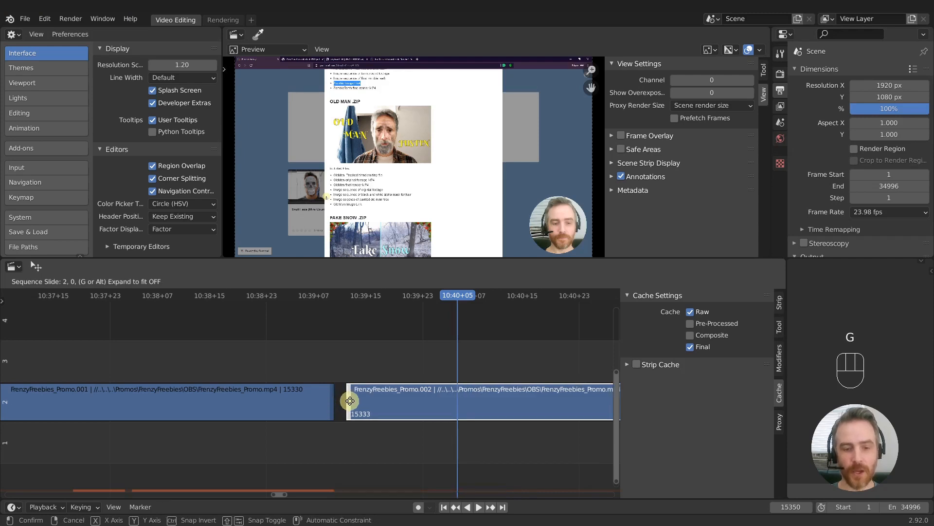
{"action": "left_click", "coordinate": [354, 399]}
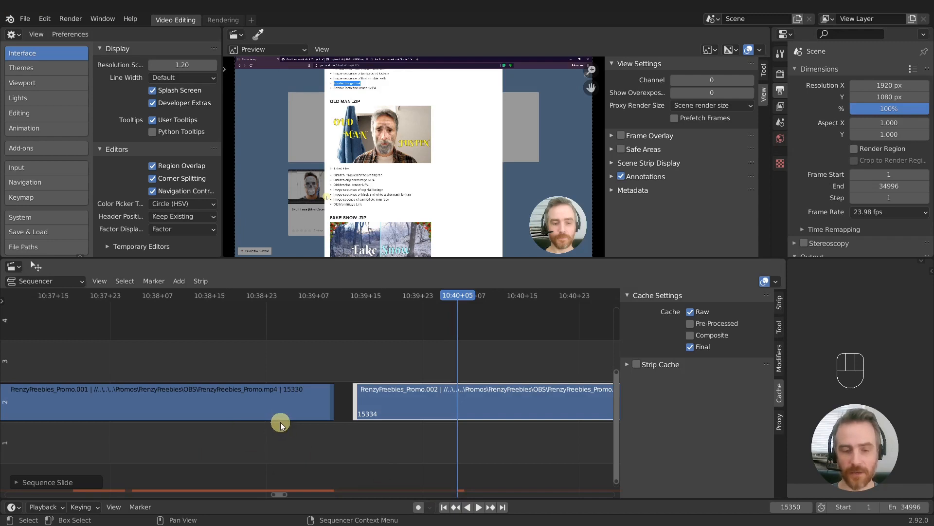
{"action": "key", "text": "g"}
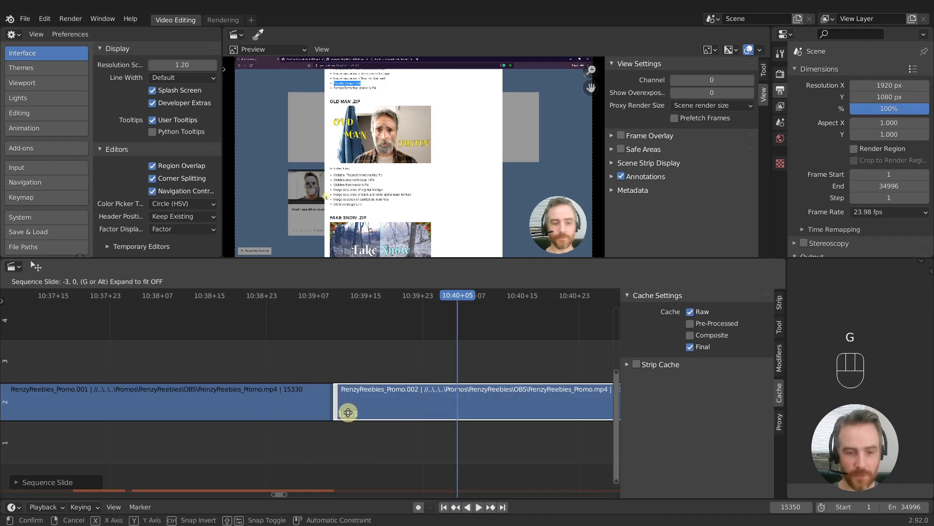
{"action": "left_click", "coordinate": [346, 411]}
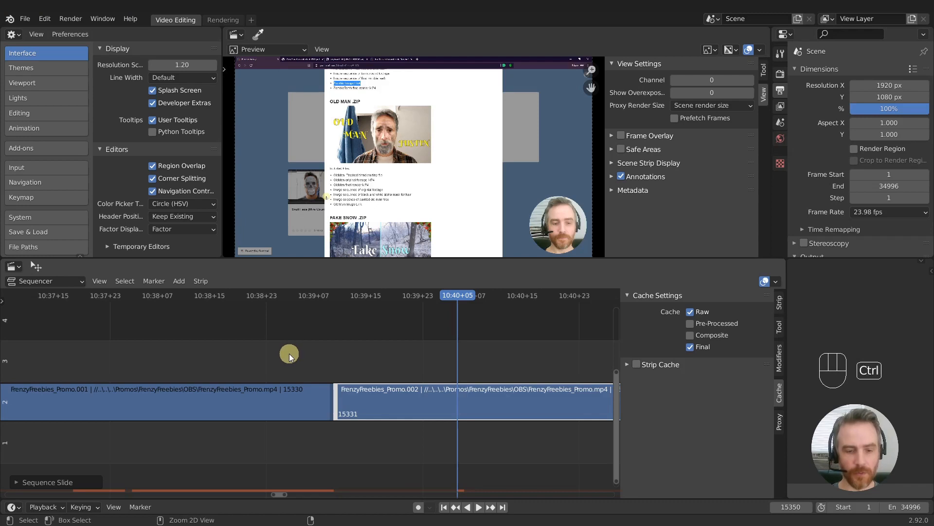
Step: Refresh the sequencer to clear the cache, and play from 10:38+22 to 10:40+09 across the cut
{"action": "key", "text": "ctrl+r"}
{"action": "left_click", "coordinate": [253, 296]}
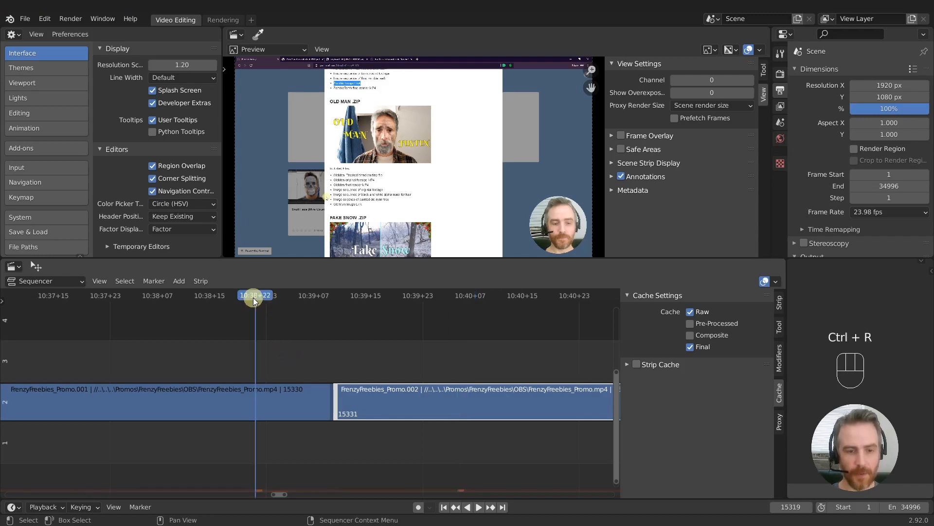
{"action": "key", "text": "space"}
{"action": "key", "text": "space"}
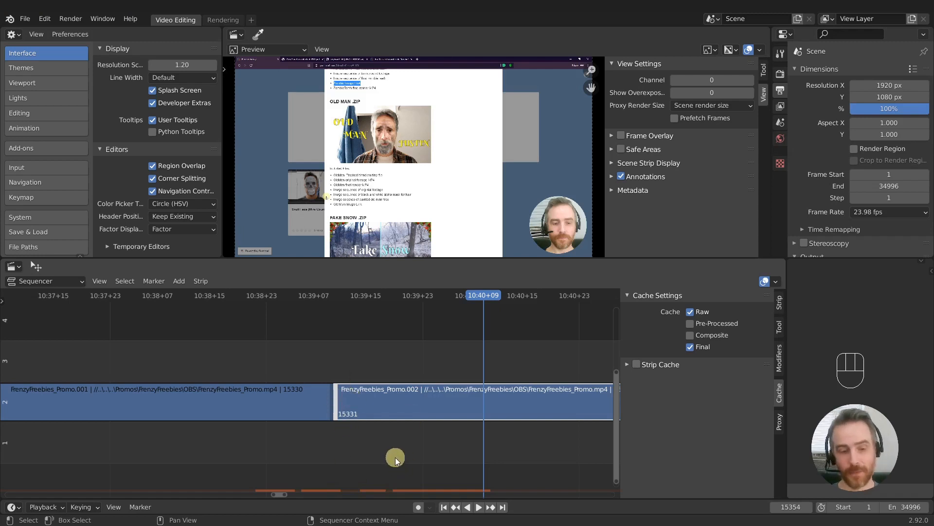
Step: Replay the stretch across the cut from before 10:38+22 to 10:40+15 to fill gaps in the cache
{"action": "left_click", "coordinate": [230, 296]}
{"action": "key", "text": "space"}
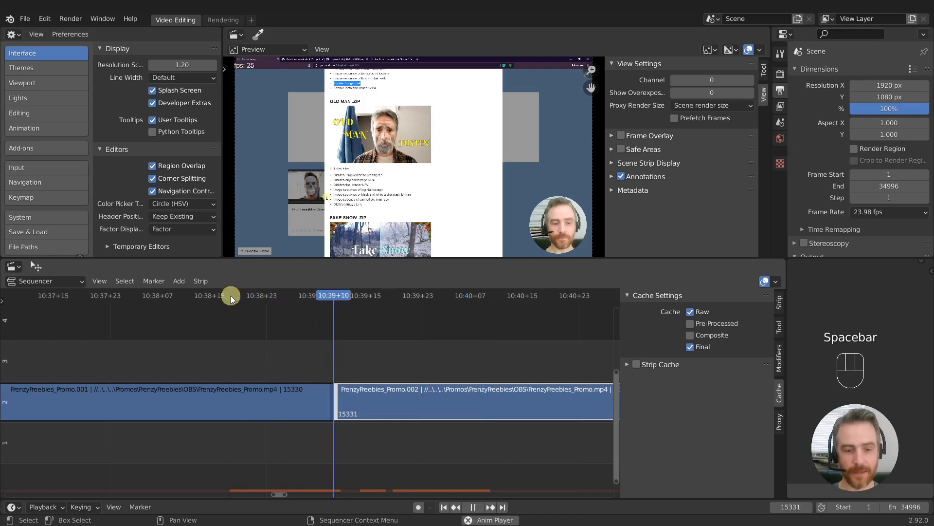
{"action": "key", "text": "space"}
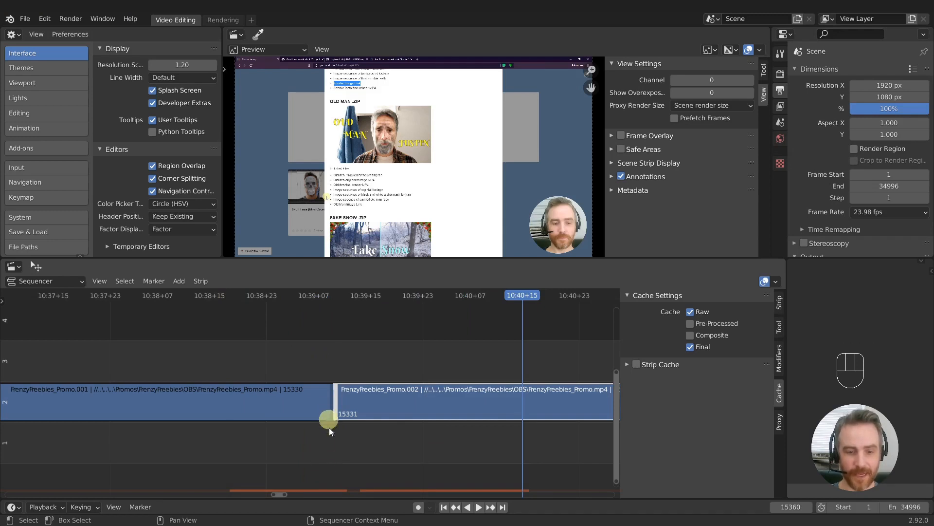
Step: Split the second strip at 10:39+18 and the remainder again at 10:40+05
{"action": "left_click", "coordinate": [387, 296]}
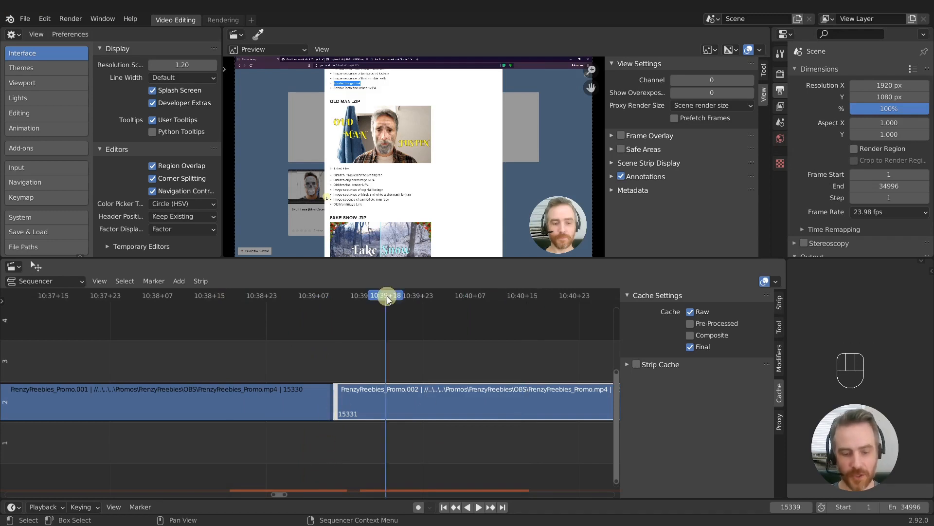
{"action": "key", "text": "k"}
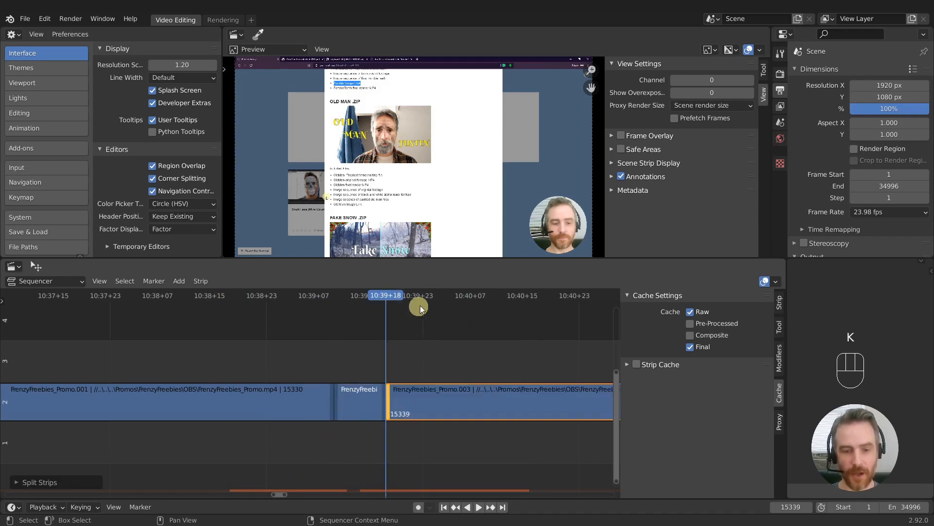
{"action": "left_click", "coordinate": [457, 295]}
{"action": "key", "text": "k"}
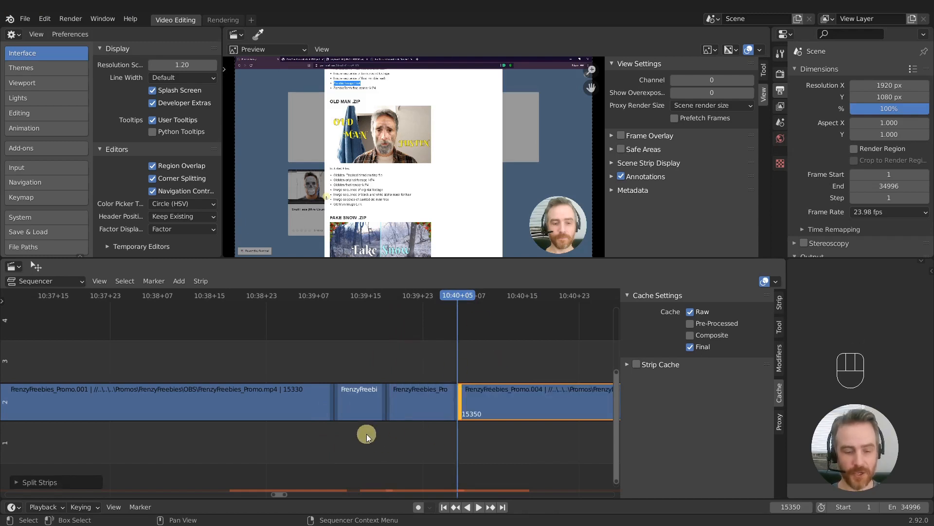
Step: Clear the cache with the playhead at 10:38+18, and play across all three cuts to 10:41+00
{"action": "left_click", "coordinate": [232, 301]}
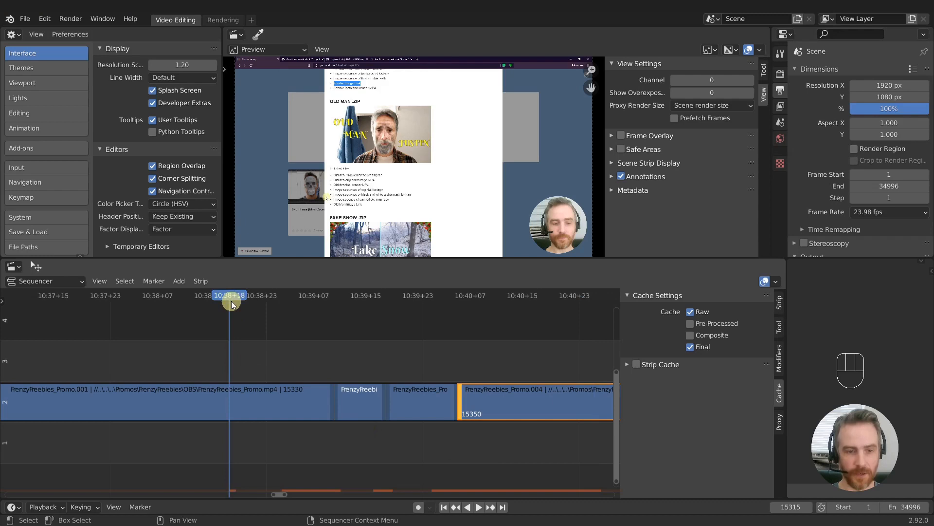
{"action": "key", "text": "ctrl+r"}
{"action": "key", "text": "space"}
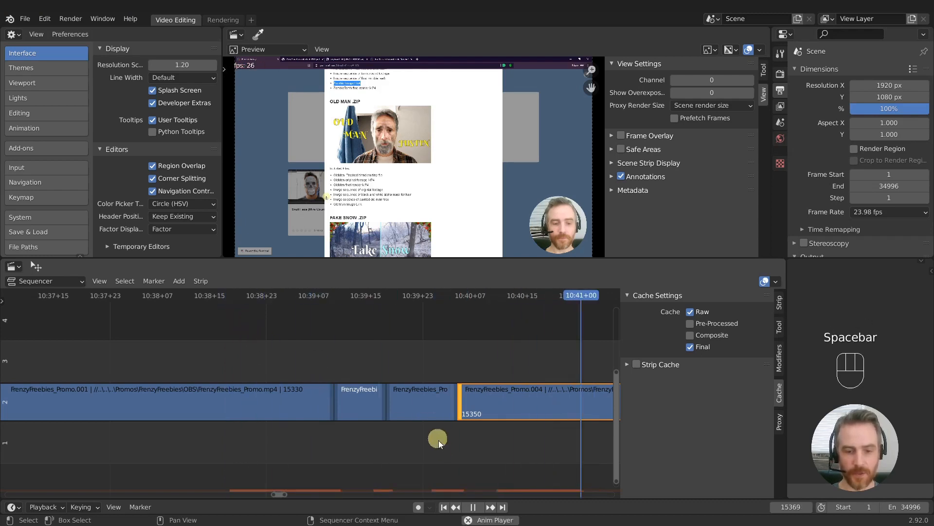
{"action": "key", "text": "space"}
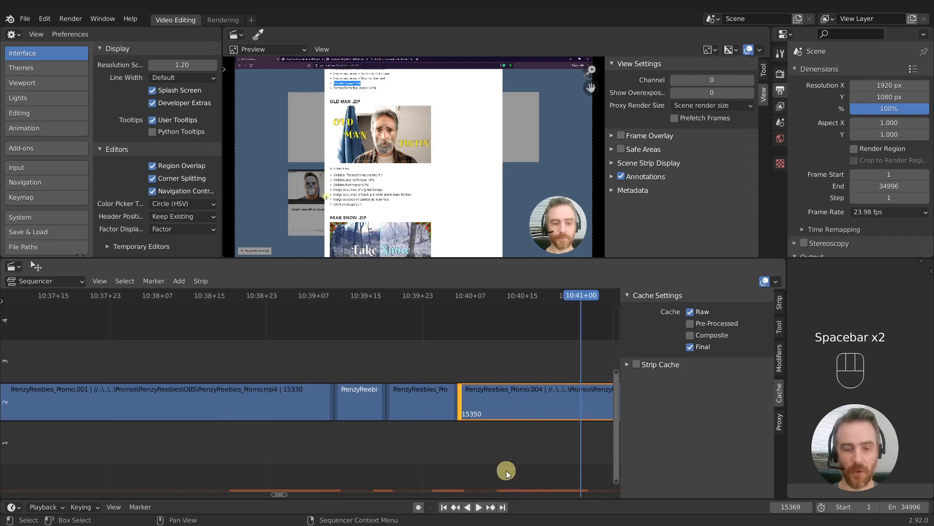
Step: Scrub from the first cut to 10:39+23 and advance frame by frame to 10:40+13 to cache the skipped frames
{"action": "left_click_drag", "start_coordinate": [333, 295], "coordinate": [419, 302]}
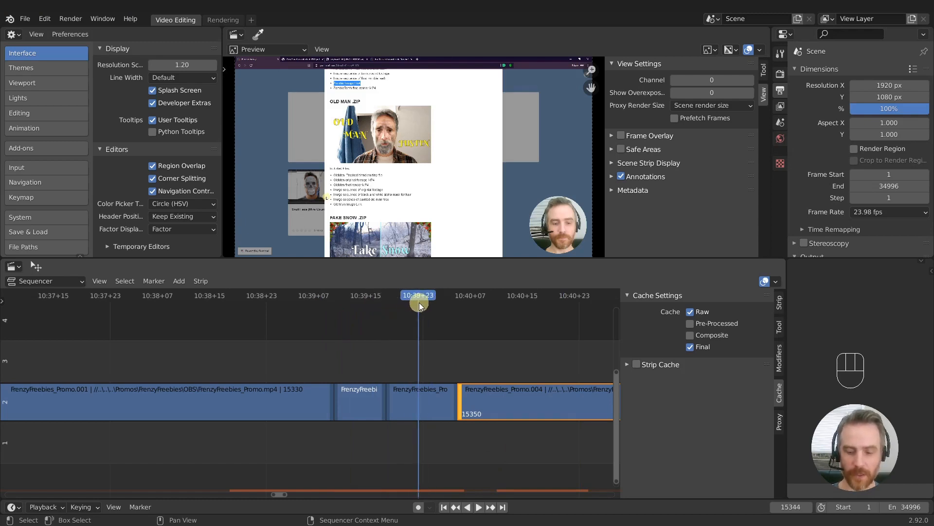
{"action": "key", "text": "Right"}
{"action": "key", "text": "Right"}
{"action": "key", "text": "Right"}
{"action": "key", "text": "Right"}
{"action": "key", "text": "Right"}
{"action": "key", "text": "Right"}
{"action": "key", "text": "Right"}
{"action": "key", "text": "Right"}
{"action": "key", "text": "Right"}
{"action": "key", "text": "Right"}
{"action": "key", "text": "Right"}
{"action": "key", "text": "Right"}
{"action": "key", "text": "Right"}
{"action": "key", "text": "Right"}
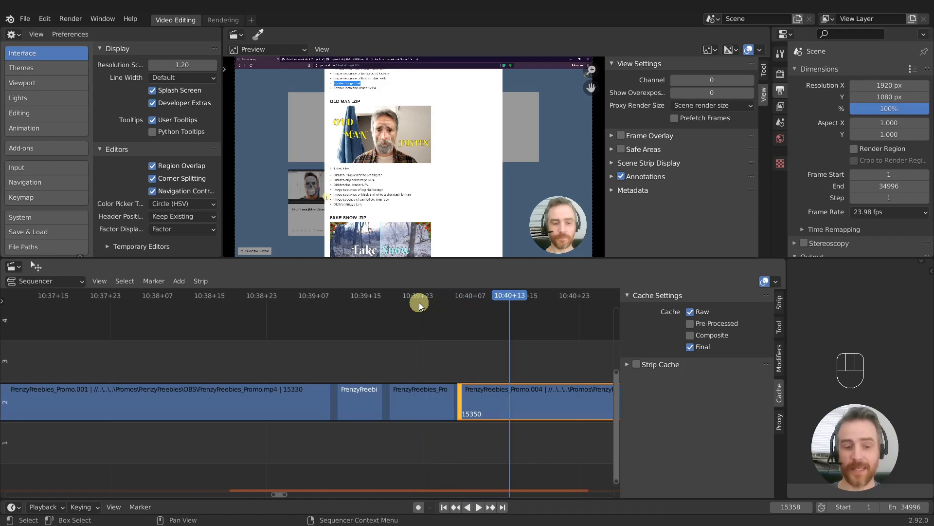
Step: Place the playhead at 10:38+22 and step backward frame by frame past 10:38+14 to cache the earlier frames
{"action": "left_click", "coordinate": [256, 294]}
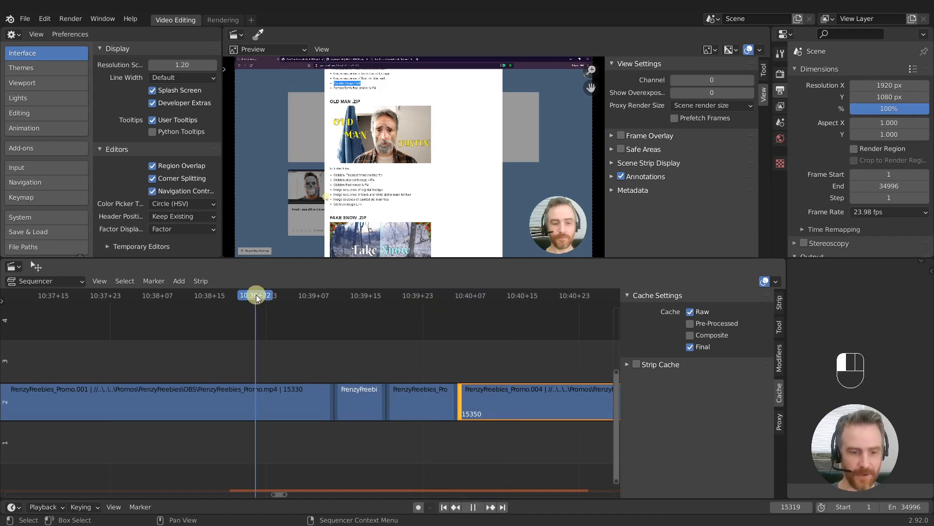
{"action": "key", "text": "Left"}
{"action": "key", "text": "Left"}
{"action": "key", "text": "Left"}
{"action": "key", "text": "Left"}
{"action": "key", "text": "Left"}
{"action": "key", "text": "Left"}
{"action": "key", "text": "Left"}
{"action": "key", "text": "Left"}
{"action": "key", "text": "Left"}
{"action": "key", "text": "Left"}
{"action": "key", "text": "Left"}
{"action": "key", "text": "Left"}
{"action": "key", "text": "Left"}
{"action": "key", "text": "Left"}
{"action": "key", "text": "Left"}
{"action": "key", "text": "Left"}
{"action": "key", "text": "Left"}
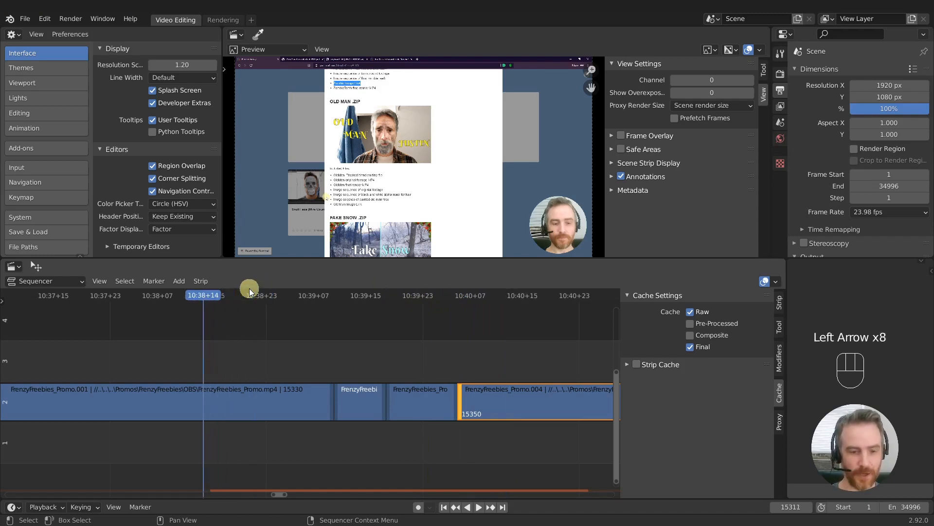
Step: Step the playhead backward frame by frame to 10:37+23 to cache the earlier frames
{"action": "key", "text": "Left"}
{"action": "key", "text": "Left"}
{"action": "key", "text": "Left"}
{"action": "key", "text": "Left"}
{"action": "key", "text": "Left"}
{"action": "key", "text": "Left"}
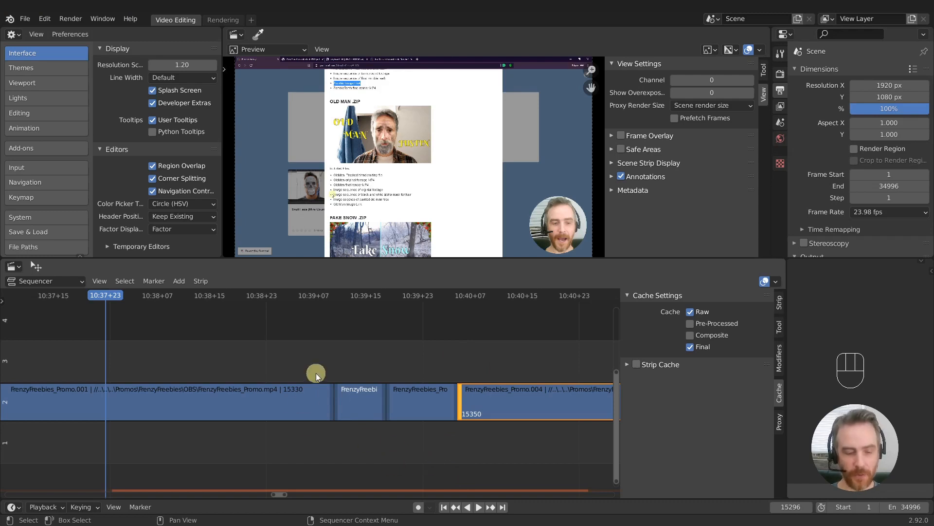
Step: Clear the sequencer cache and jump the playhead from cut to cut up to 10:40+05
{"action": "key", "text": "ctrl+r"}
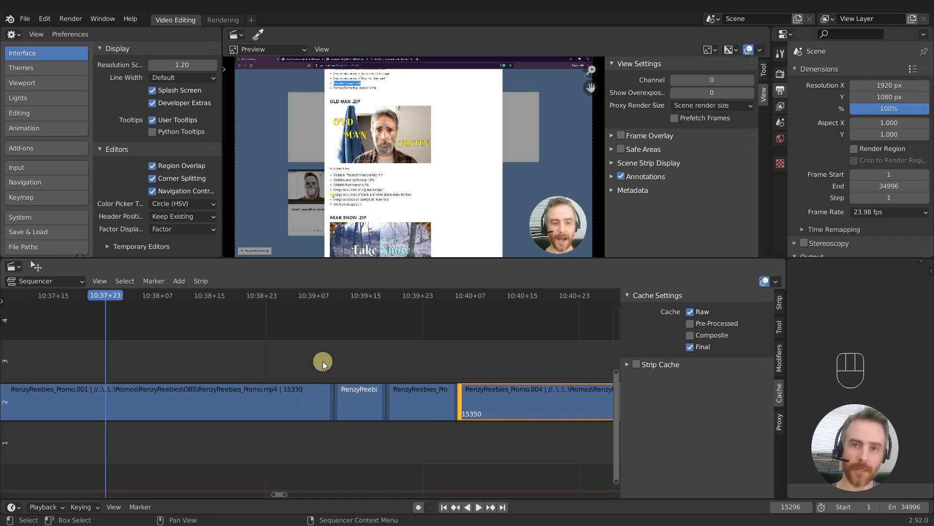
{"action": "key", "text": "Page_Up"}
{"action": "key", "text": "Page_Up"}
{"action": "key", "text": "Page_Up"}
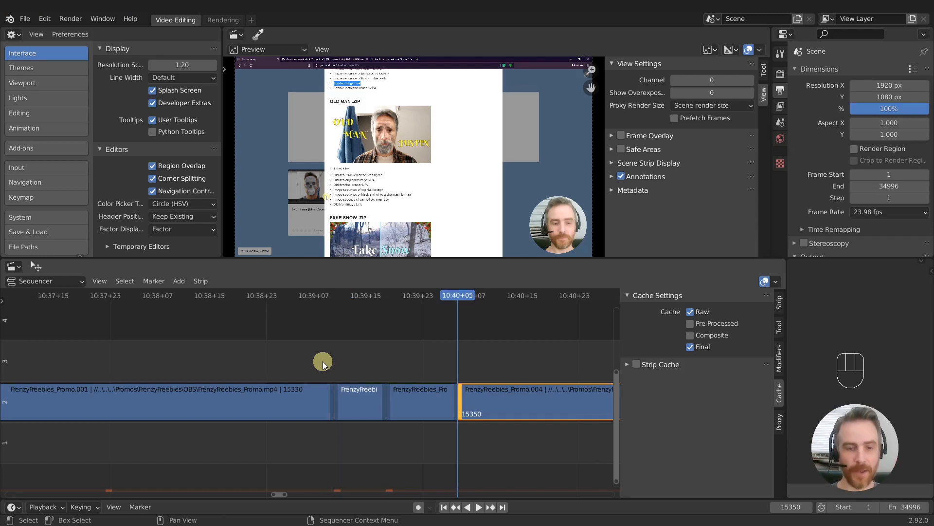
Step: Place the playhead at 10:38+18 and play across the cuts to frame 15379 to fill the cache
{"action": "left_click", "coordinate": [228, 296]}
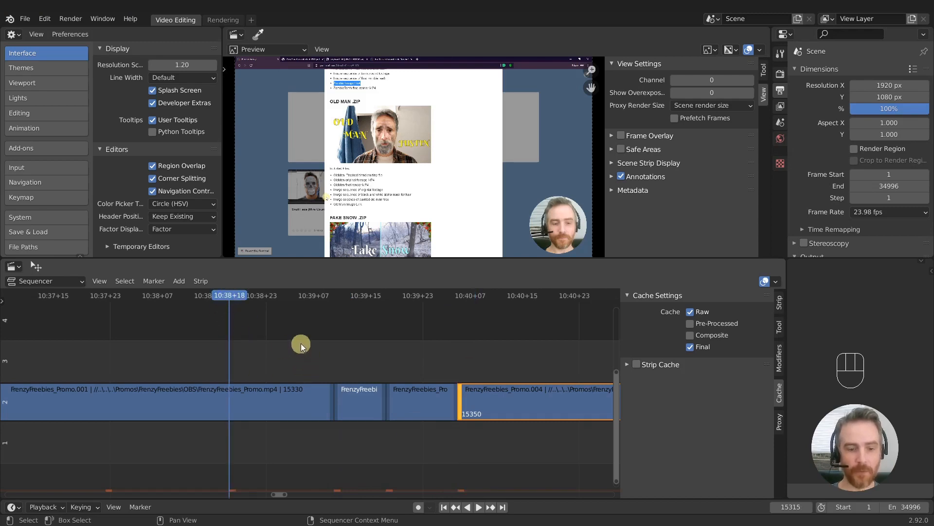
{"action": "key", "text": "space"}
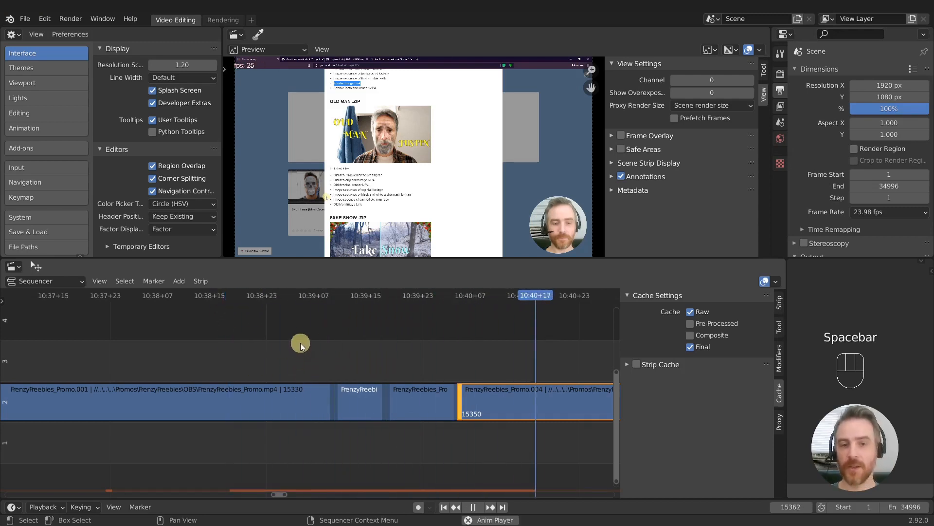
{"action": "key", "text": "space"}
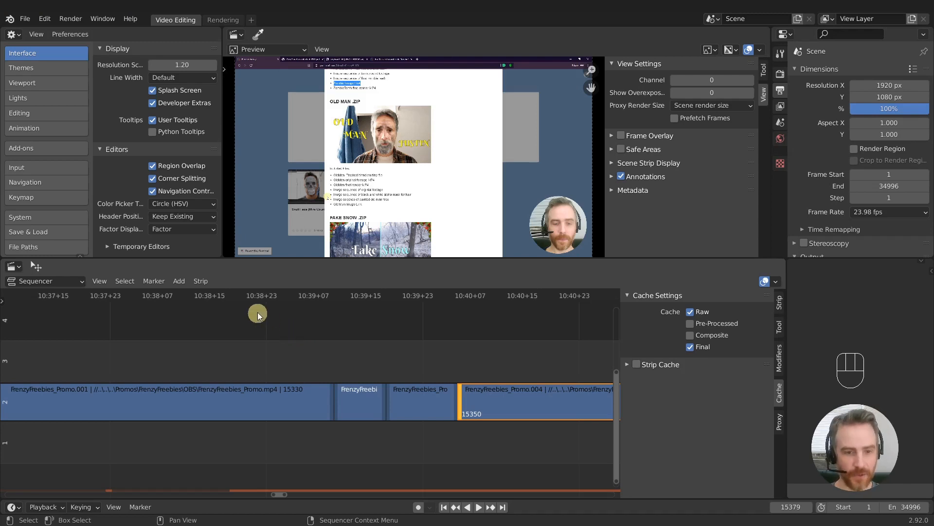
Step: Clear the cache with the playhead at 10:38+23, and enable Prefetch Frames for the preview
{"action": "left_click", "coordinate": [262, 295]}
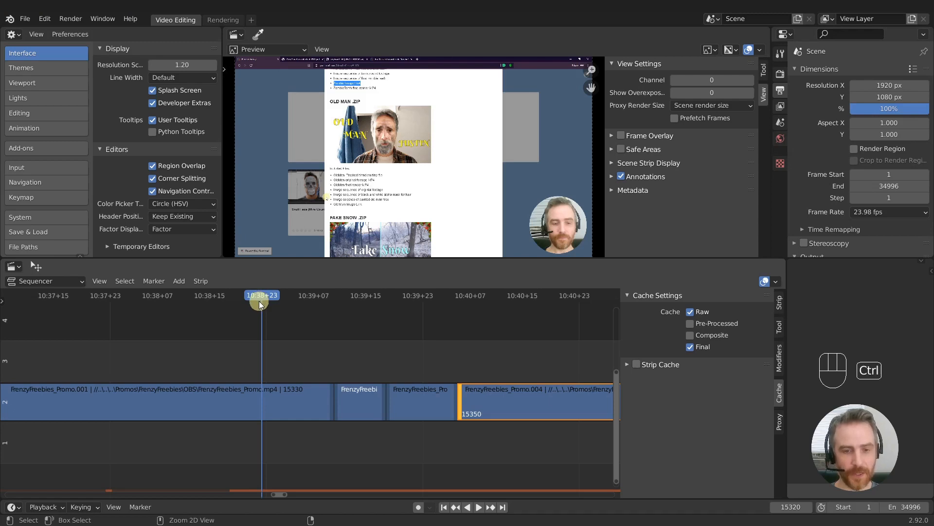
{"action": "key", "text": "ctrl+r"}
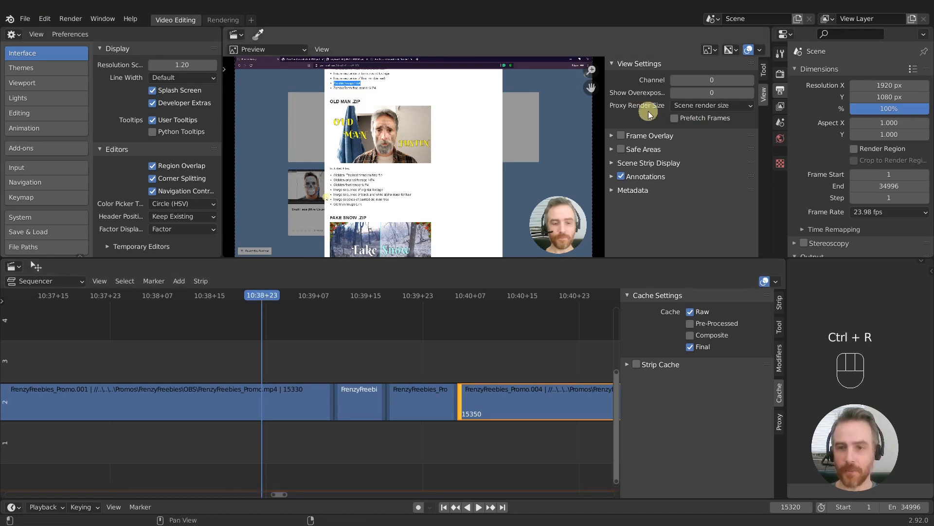
{"action": "left_click", "coordinate": [675, 118]}
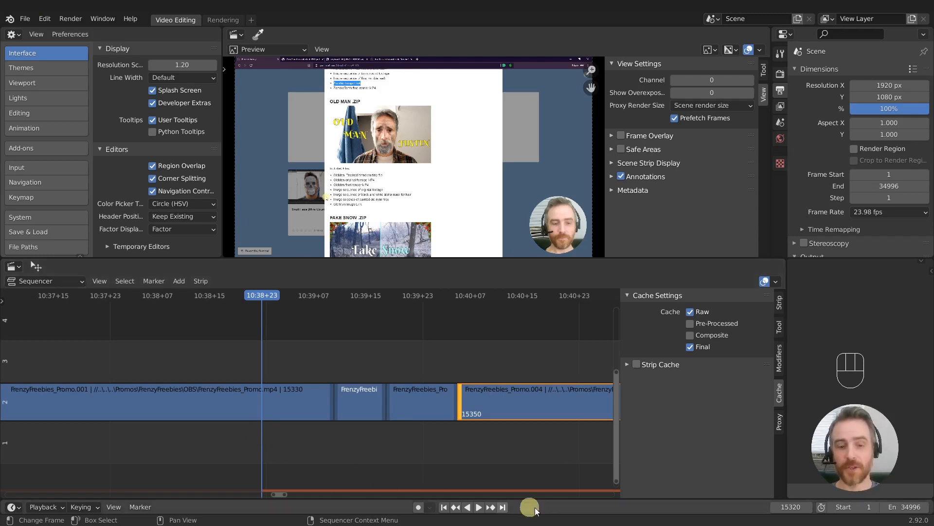
Step: Play from 10:38+23 to 10:40+16 and on to 10:48+06 to examine how prefetched frames build ahead of the playhead
{"action": "key", "text": "space"}
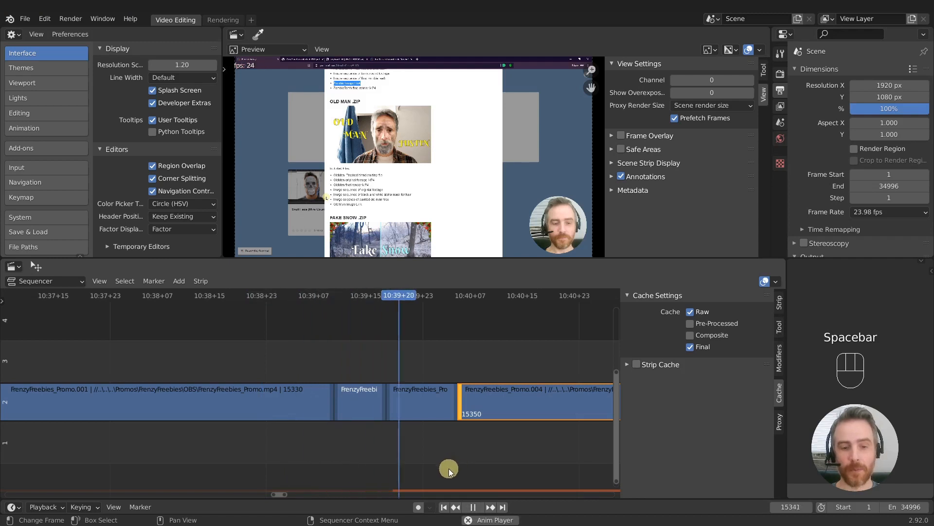
{"action": "key", "text": "space"}
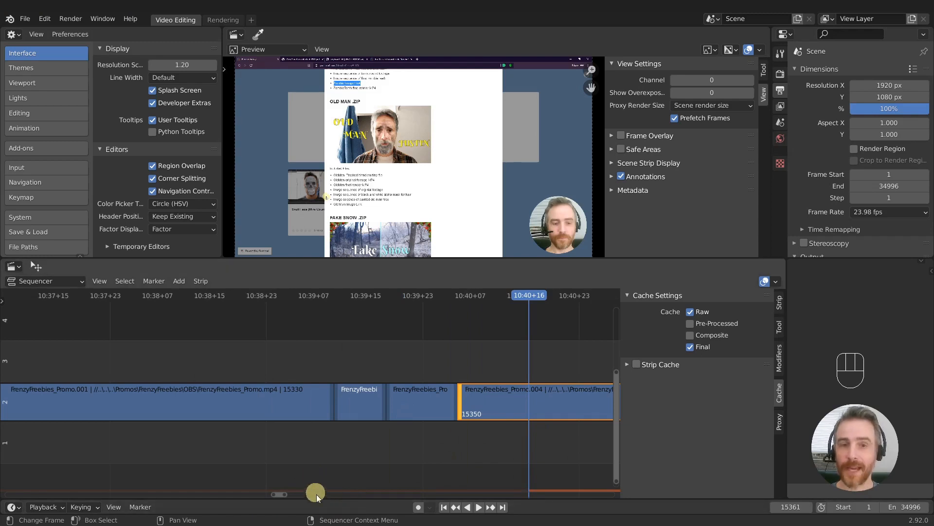
{"action": "middle_click_drag", "start_coordinate": [365, 438], "coordinate": [402, 464], "text": "ctrl"}
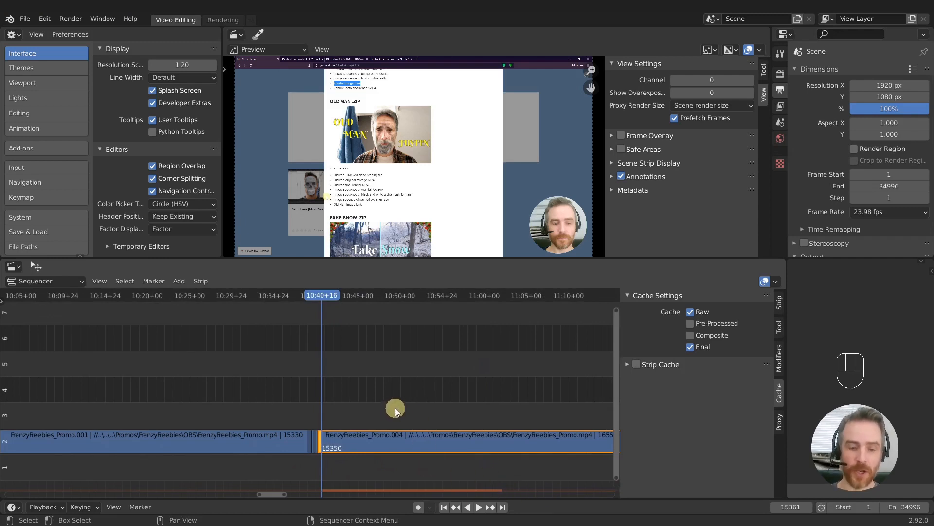
{"action": "key", "text": "space"}
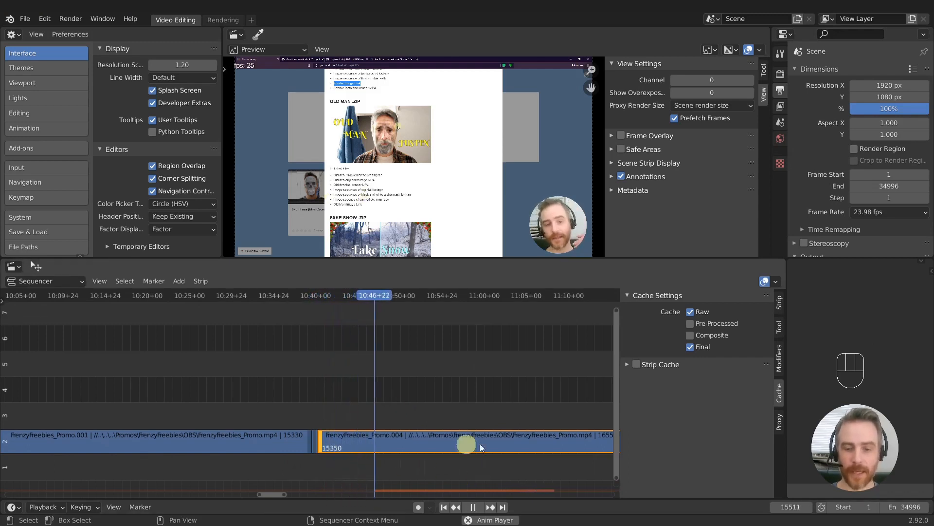
{"action": "key", "text": "space"}
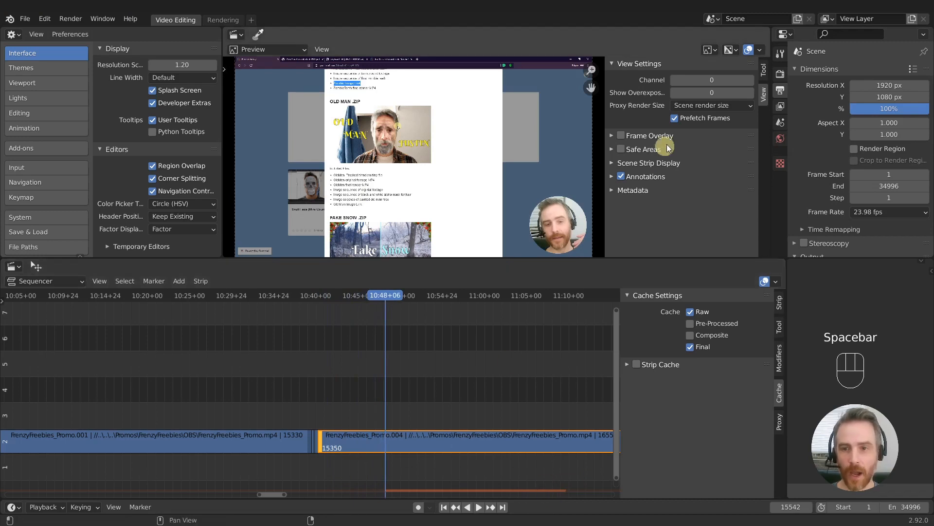
Step: Turn off Prefetch Frames, clear the cache, and play from 10:48+06 to 11:16+14
{"action": "key", "text": "ctrl+r"}
{"action": "key", "text": "ctrl+r"}
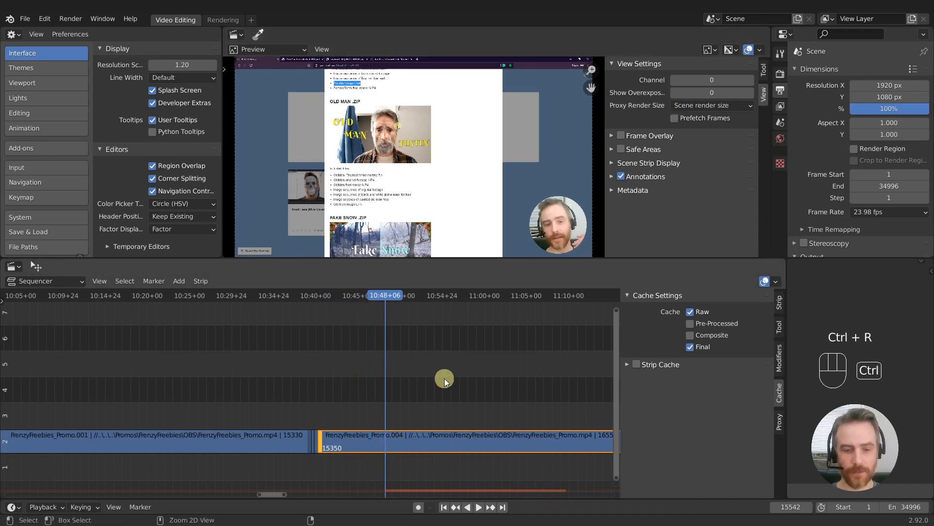
{"action": "key", "text": "space"}
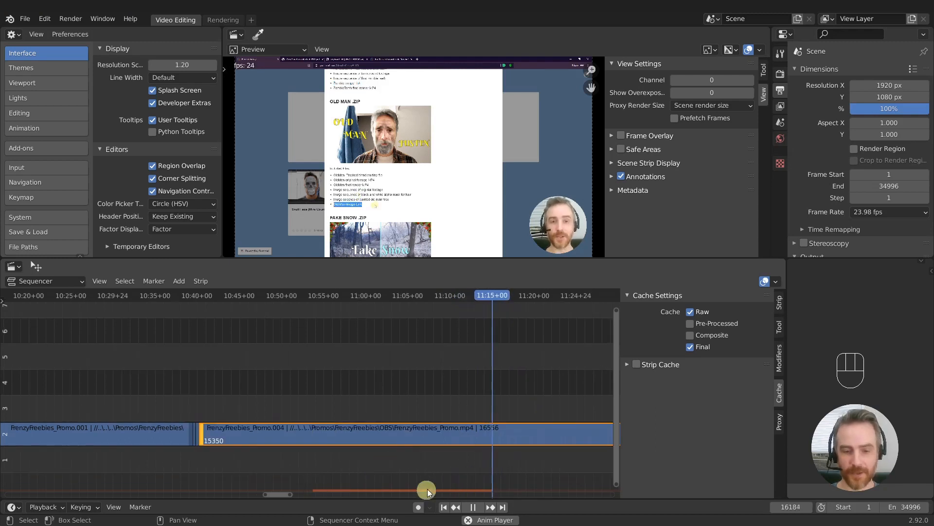
{"action": "key", "text": "space"}
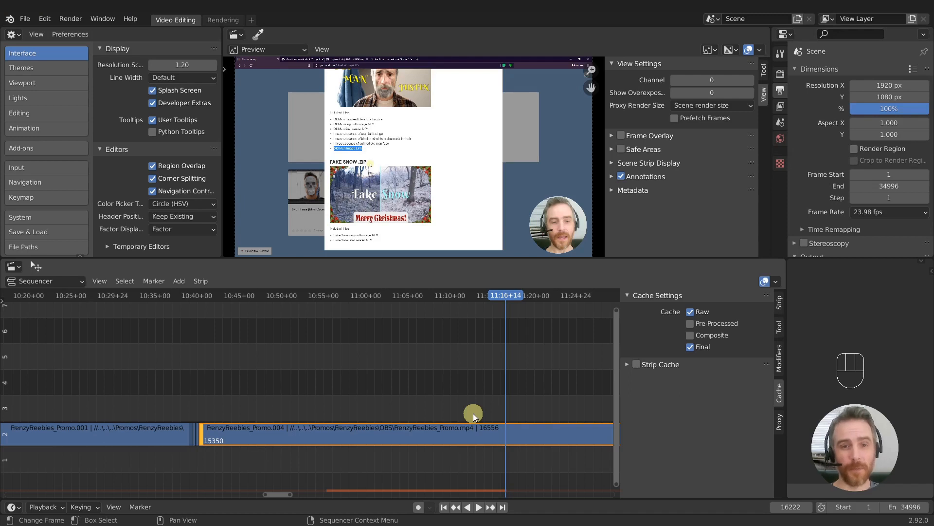
Step: Enable Prefetch Frames again with a cleared cache, and play from 10:53+22 to 10:54+16
{"action": "left_click", "coordinate": [673, 119]}
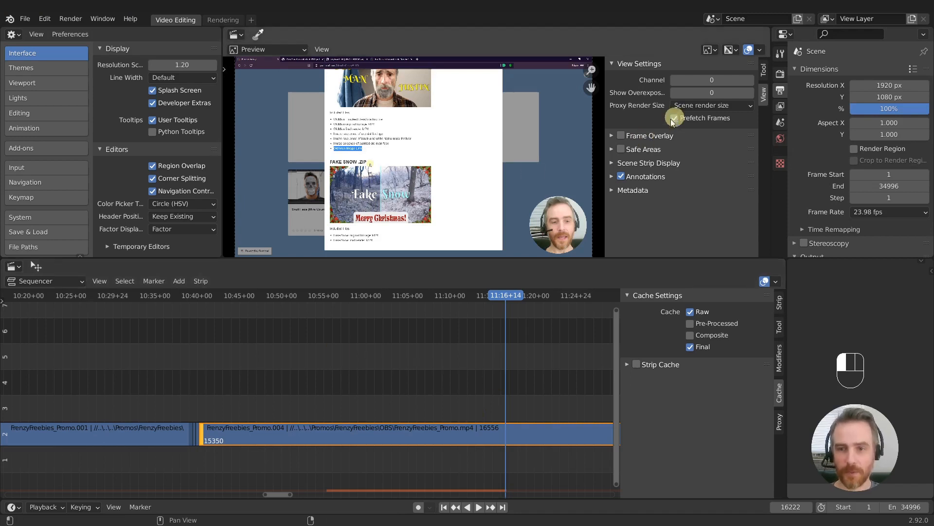
{"action": "key", "text": "ctrl+r"}
{"action": "left_click", "coordinate": [314, 295]}
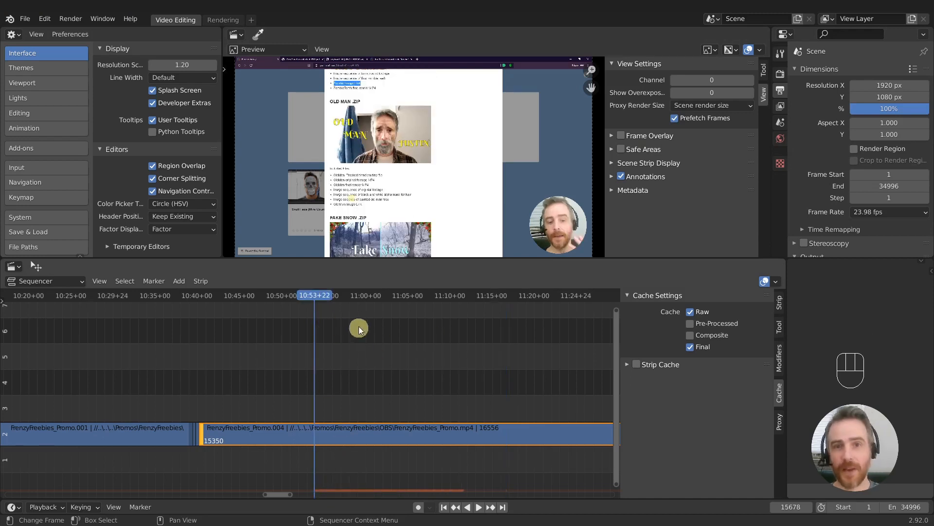
{"action": "key", "text": "space"}
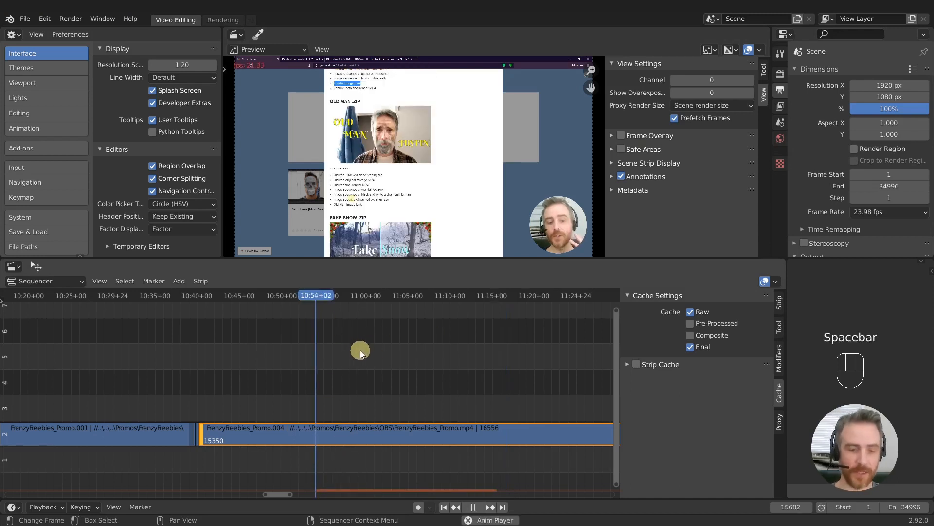
{"action": "key", "text": "space"}
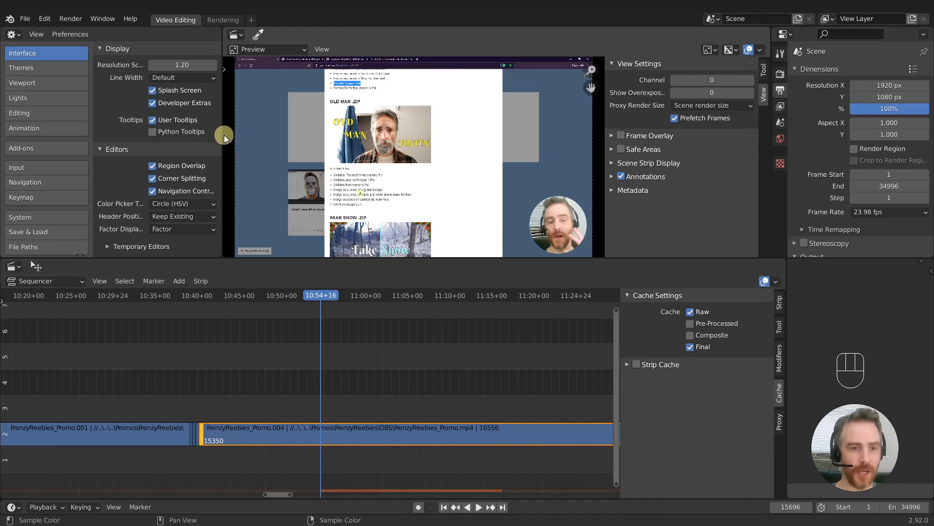
Step: Widen the Preferences editor and show the Video Sequencer cache settings in the System preferences
{"action": "left_click_drag", "start_coordinate": [224, 135], "coordinate": [343, 143]}
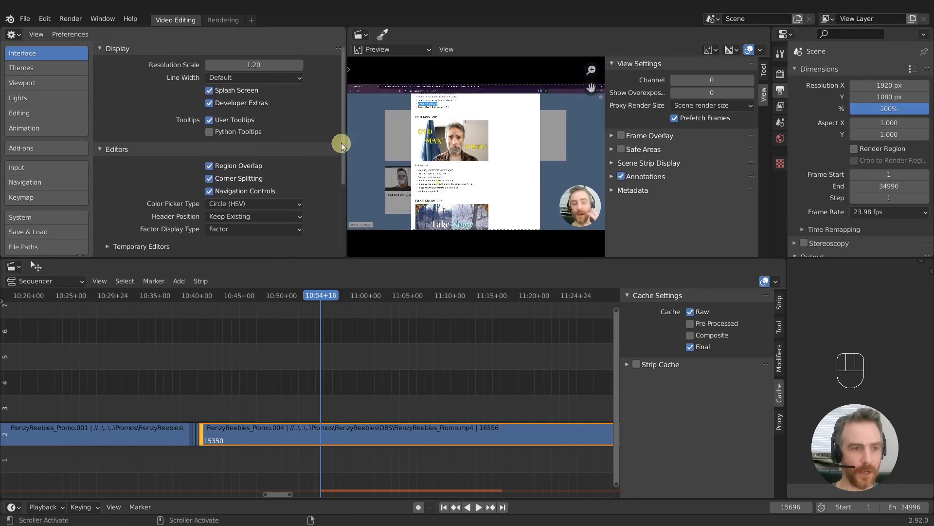
{"action": "left_click", "coordinate": [52, 218]}
{"action": "scroll", "coordinate": [108, 223], "scroll_direction": "down", "scroll_amount": 1}
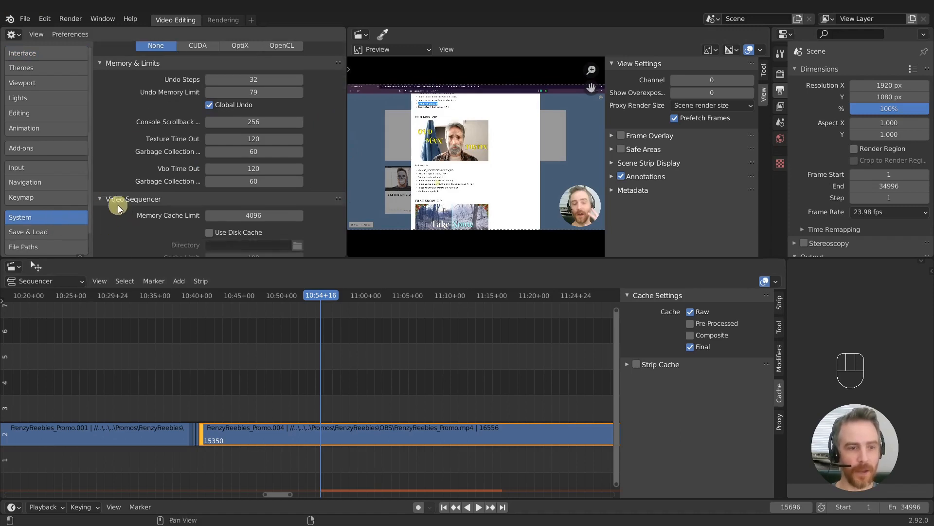
{"action": "scroll", "coordinate": [176, 218], "scroll_direction": "down", "scroll_amount": 2}
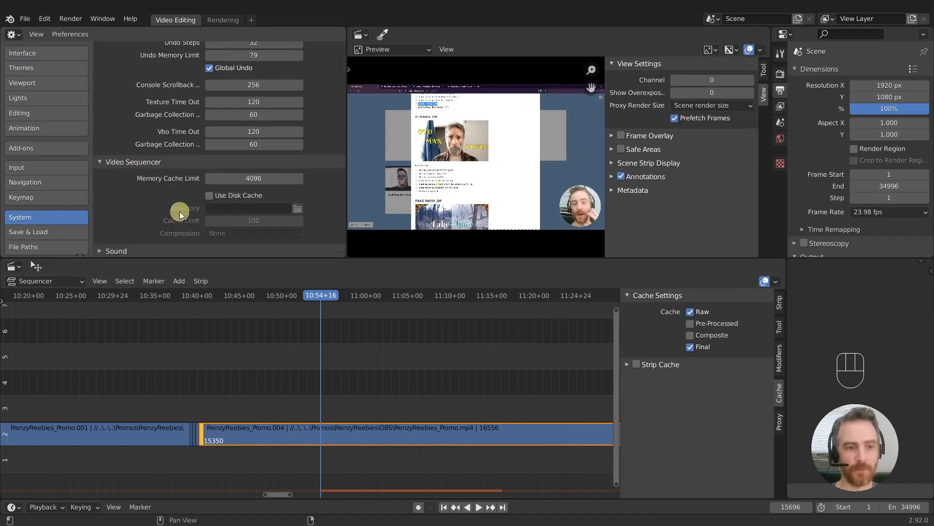
Step: Reduce the Video Sequencer's Memory Cache Limit to a quarter, 1024
{"action": "left_click", "coordinate": [263, 179]}
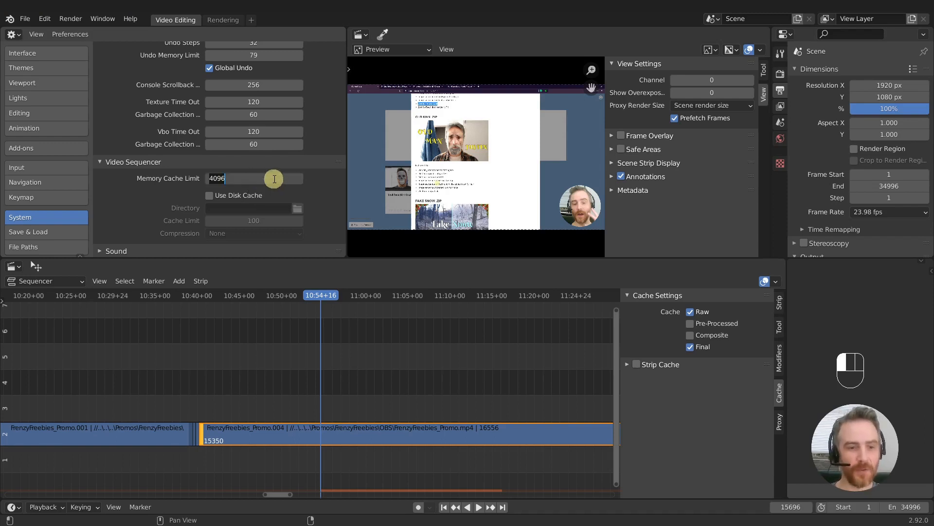
{"action": "left_click", "coordinate": [275, 179]}
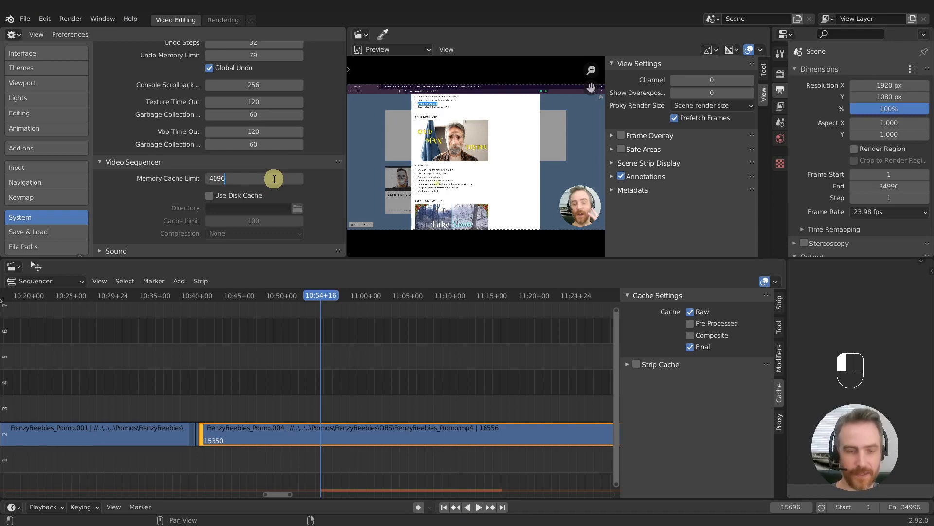
{"action": "type", "text": "/4"}
{"action": "key", "text": "Return"}
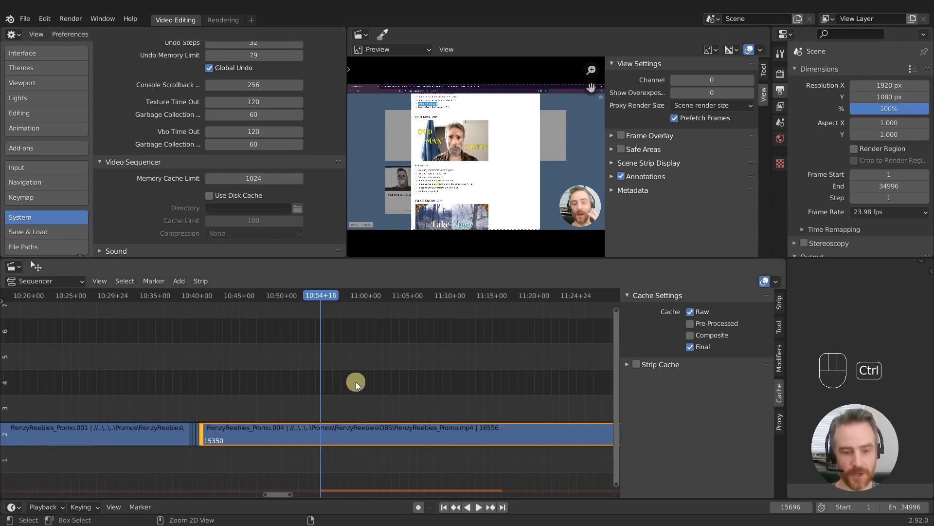
Step: Clear the cache and play from 10:54+16 to 11:00+05 to check prefetching under the 1024 limit
{"action": "key", "text": "ctrl+r"}
{"action": "key", "text": "space"}
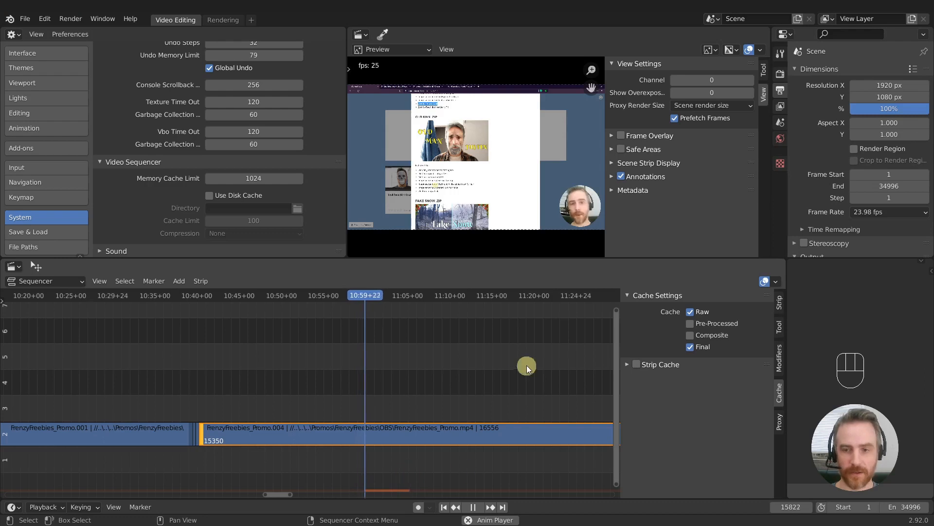
{"action": "key", "text": "space"}
Step: Disable Prefetch Frames and, after clearing the cache, play from 11:00+05 to 11:08+06
{"action": "left_click", "coordinate": [674, 118]}
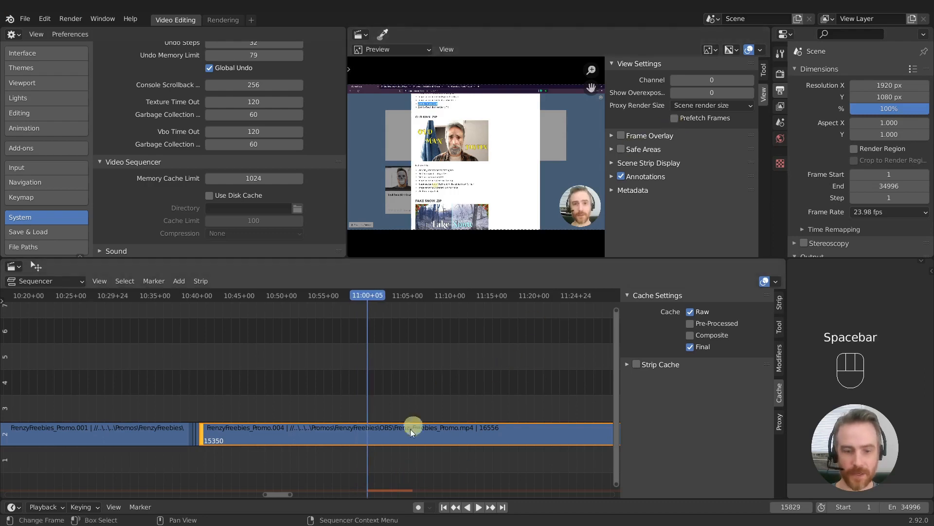
{"action": "key", "text": "ctrl+r"}
{"action": "key", "text": "space"}
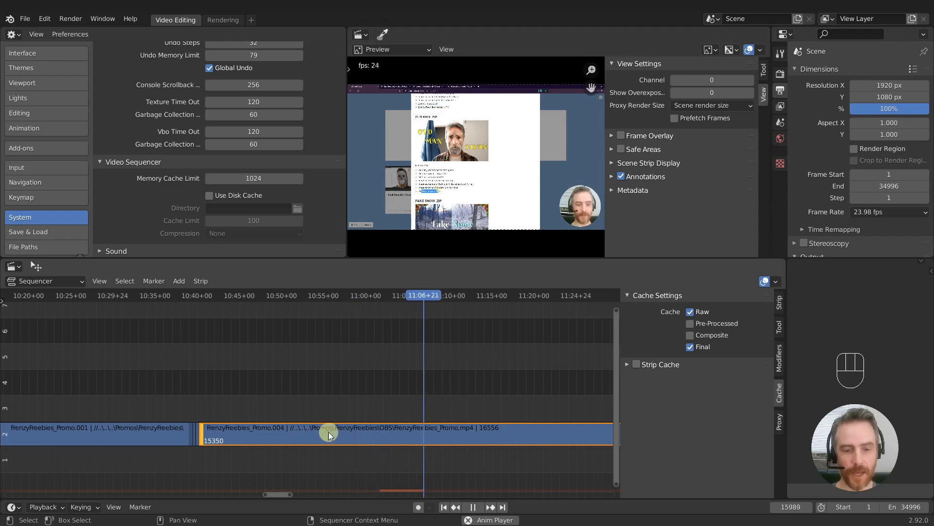
{"action": "key", "text": "space"}
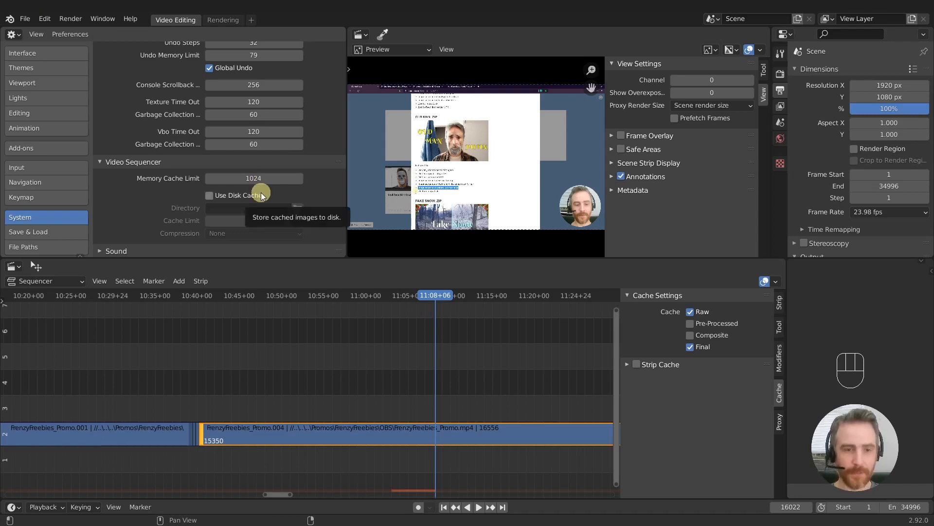
Step: Multiply the Memory Cache Limit by 4 to set it to 4096, and enable Use Disk Cache
{"action": "left_click", "coordinate": [270, 177]}
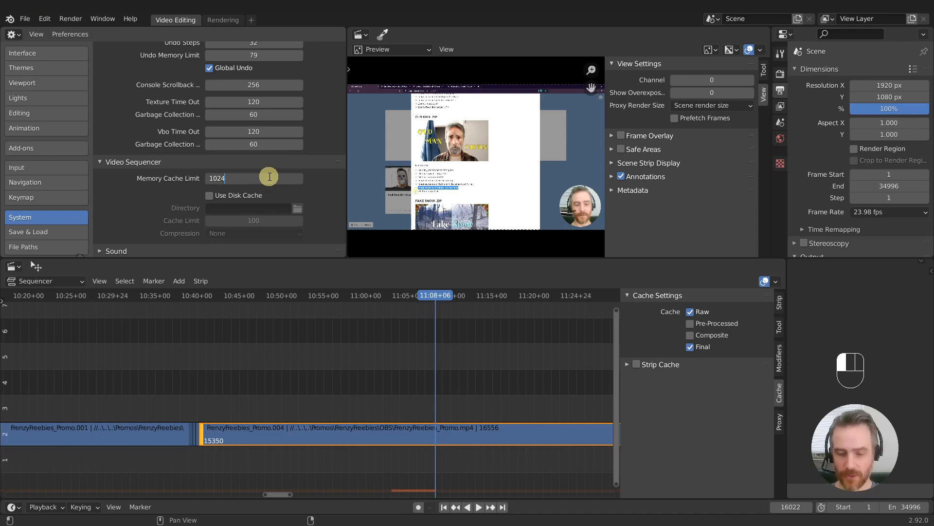
{"action": "type", "text": "*"}
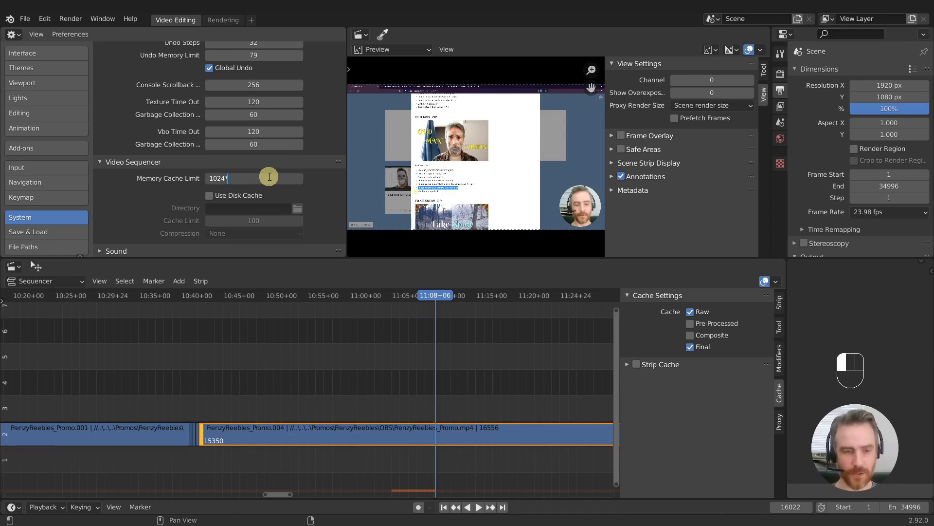
{"action": "type", "text": "4"}
{"action": "key", "text": "Return"}
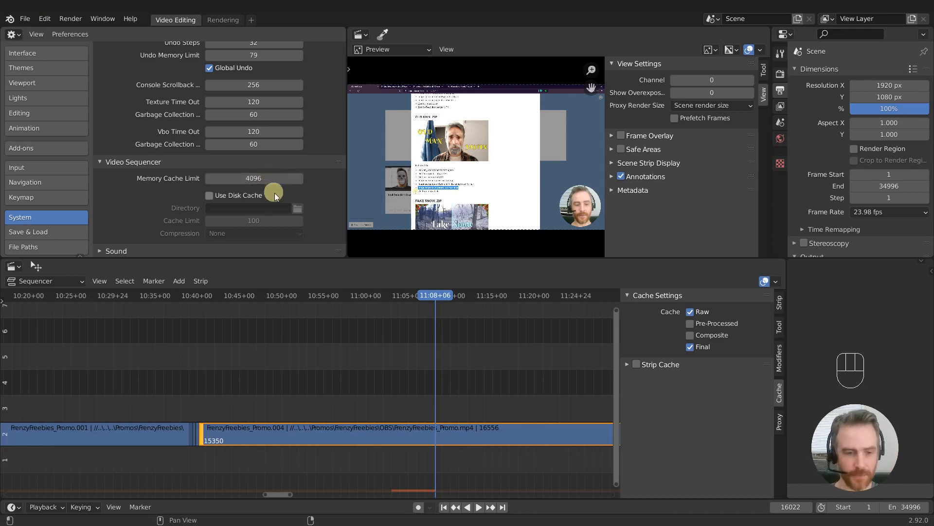
{"action": "left_click", "coordinate": [215, 199]}
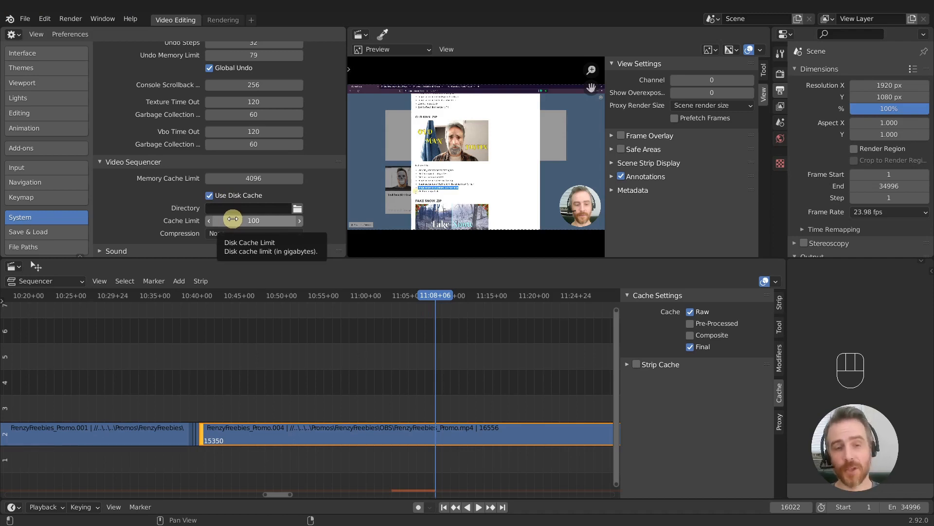
Step: Disable Use Disk Cache, and enable Strip Proxy & Timecode for the FrenzyFreebies_Promo.004 strip
{"action": "left_click", "coordinate": [209, 195]}
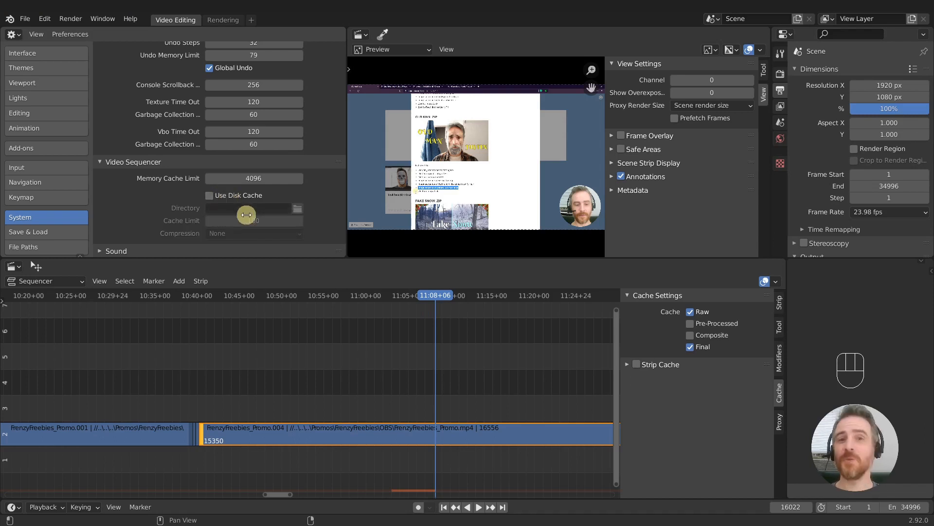
{"action": "left_click", "coordinate": [385, 440]}
{"action": "left_click", "coordinate": [778, 420]}
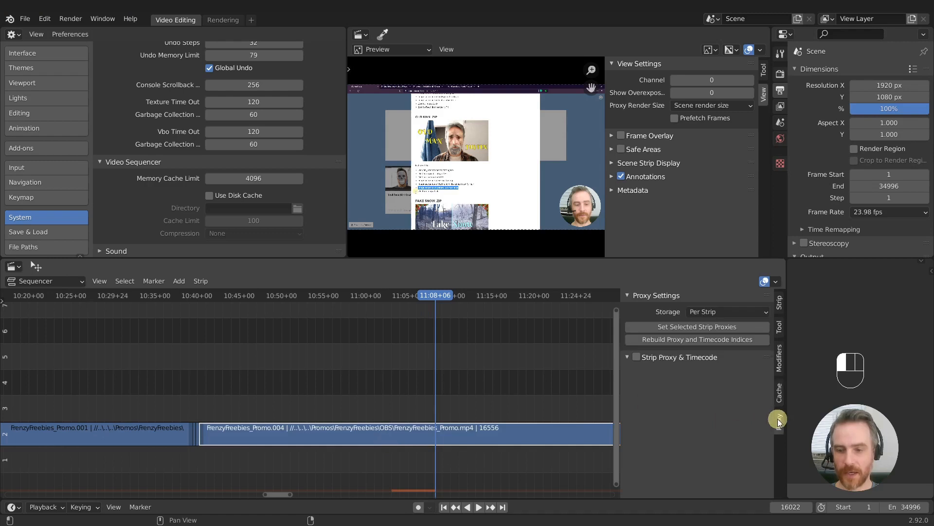
{"action": "left_click", "coordinate": [636, 357]}
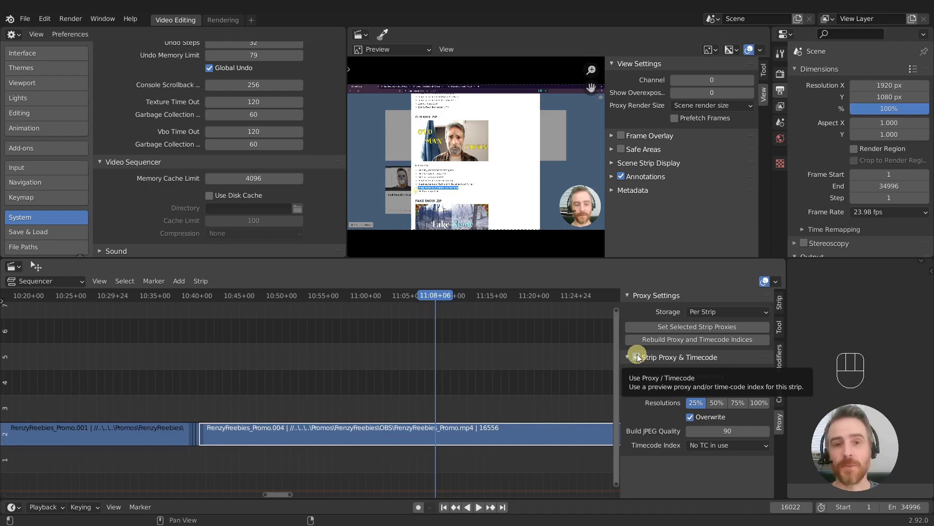
{"action": "left_click", "coordinate": [637, 357]}
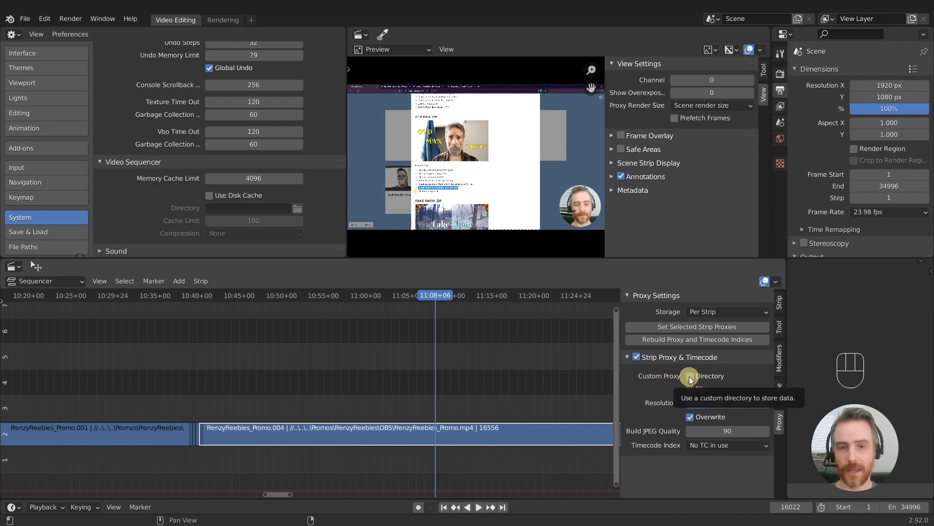
Step: Set a custom proxy directory of //Proxies/ for the strip, leaving the custom proxy File option off
{"action": "left_click", "coordinate": [690, 377]}
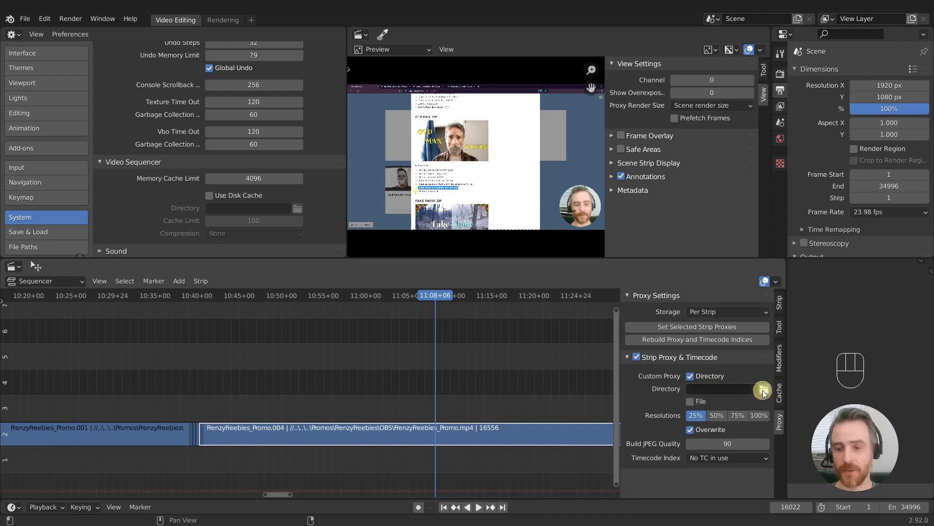
{"action": "left_click", "coordinate": [734, 390]}
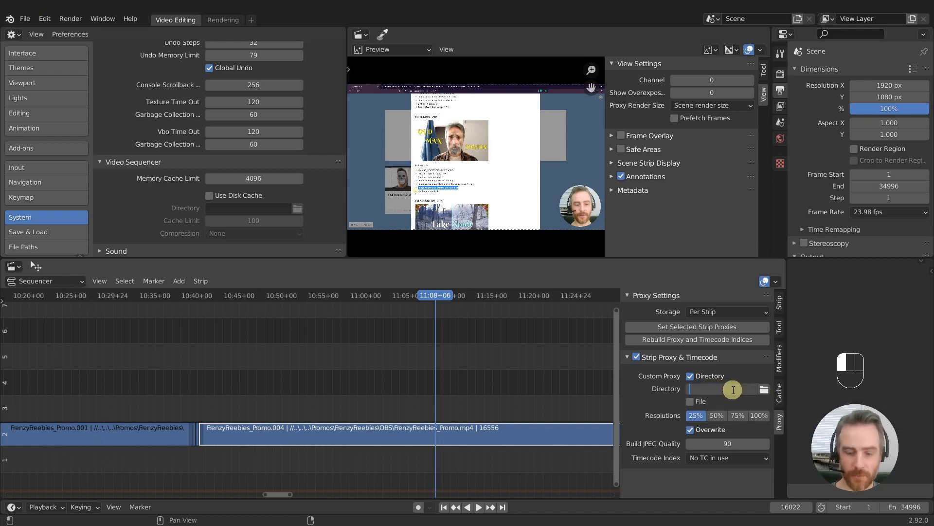
{"action": "type", "text": "//Proxies/"}
{"action": "key", "text": "Return"}
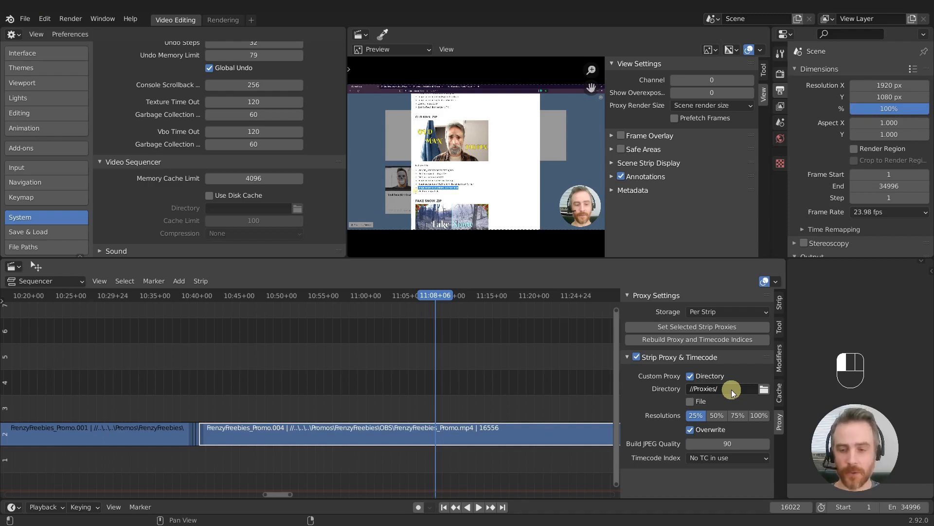
{"action": "left_click", "coordinate": [689, 401]}
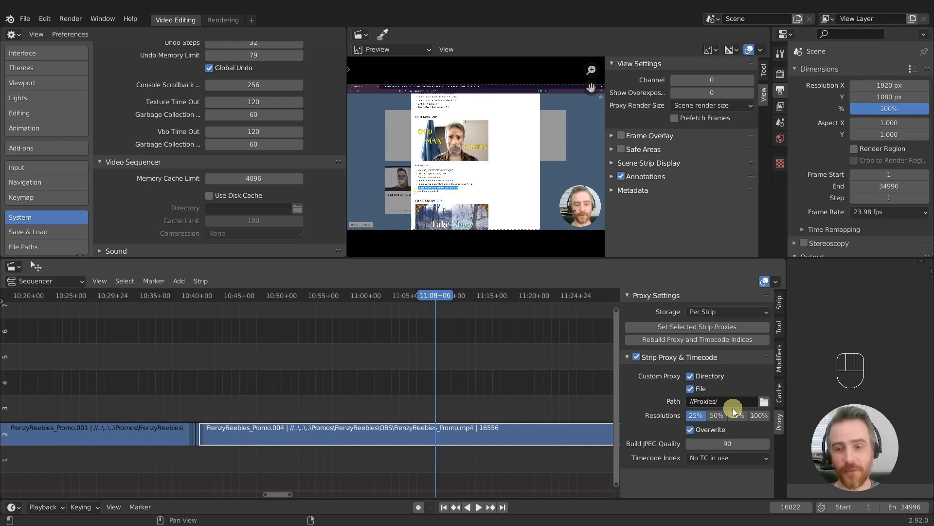
{"action": "left_click", "coordinate": [691, 388]}
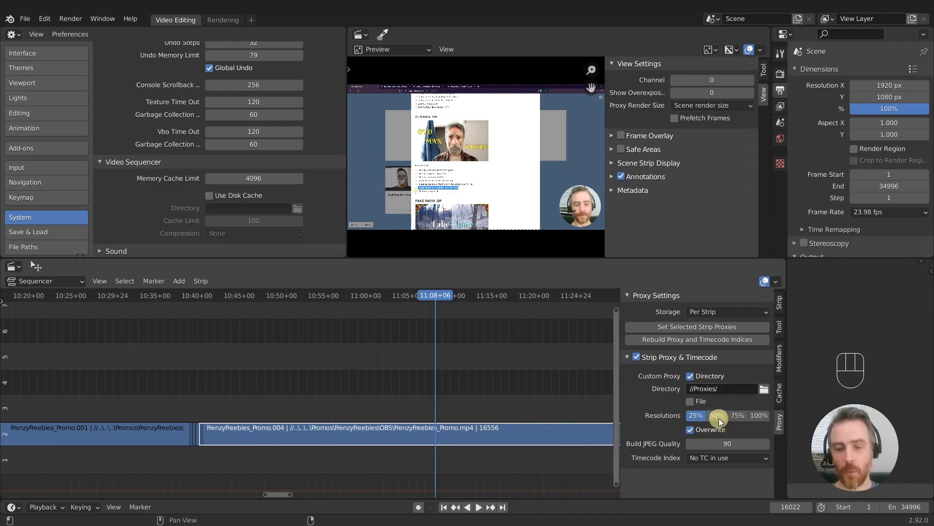
Step: Enable the 50%, 75% and 100% proxy resolutions, and compare the magnified preview at Proxy size 25% and Scene render size
{"action": "left_click_drag", "start_coordinate": [719, 416], "coordinate": [755, 415]}
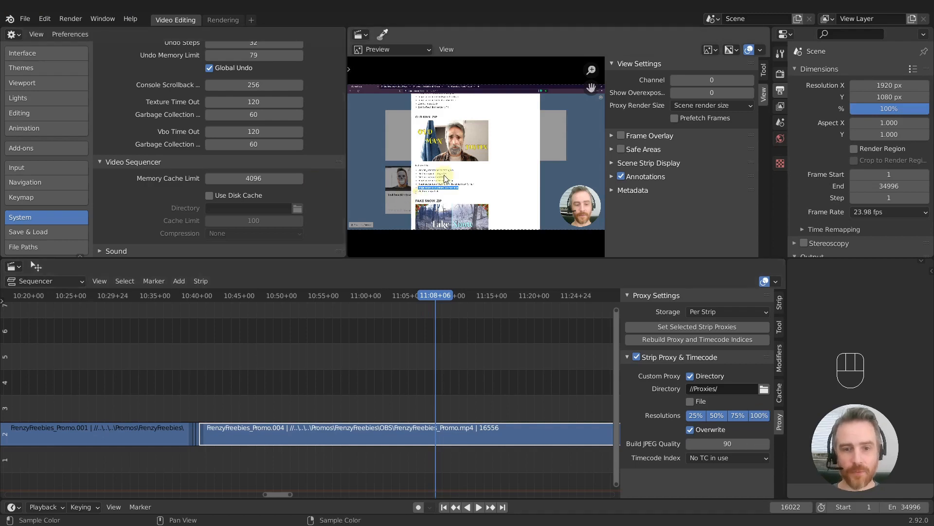
{"action": "scroll", "coordinate": [444, 174], "scroll_direction": "up", "scroll_amount": 6}
{"action": "scroll", "coordinate": [488, 196], "scroll_direction": "up", "scroll_amount": 5}
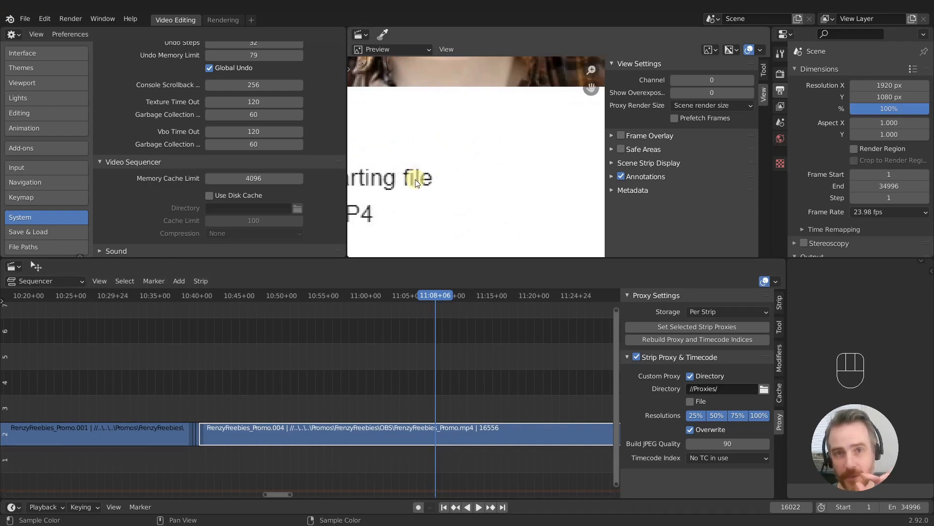
{"action": "left_click", "coordinate": [708, 105]}
{"action": "left_click", "coordinate": [697, 142]}
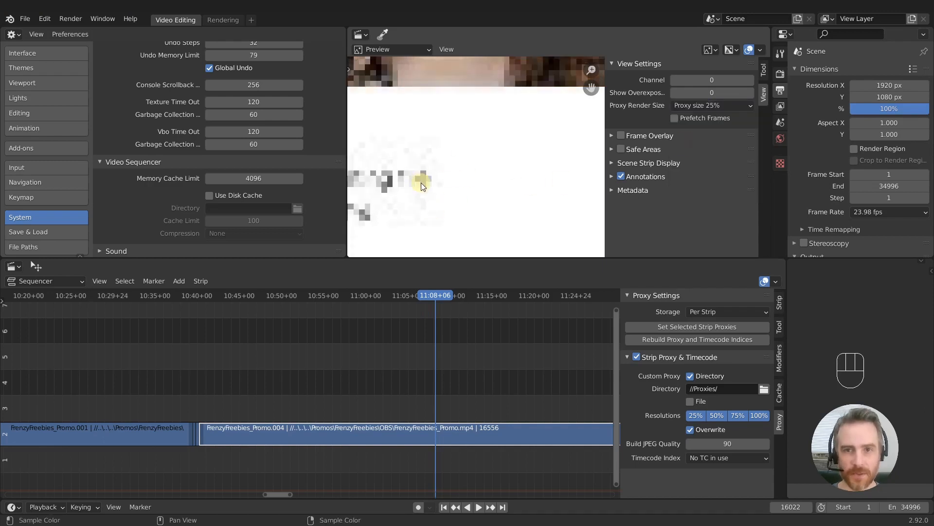
{"action": "left_click", "coordinate": [678, 106]}
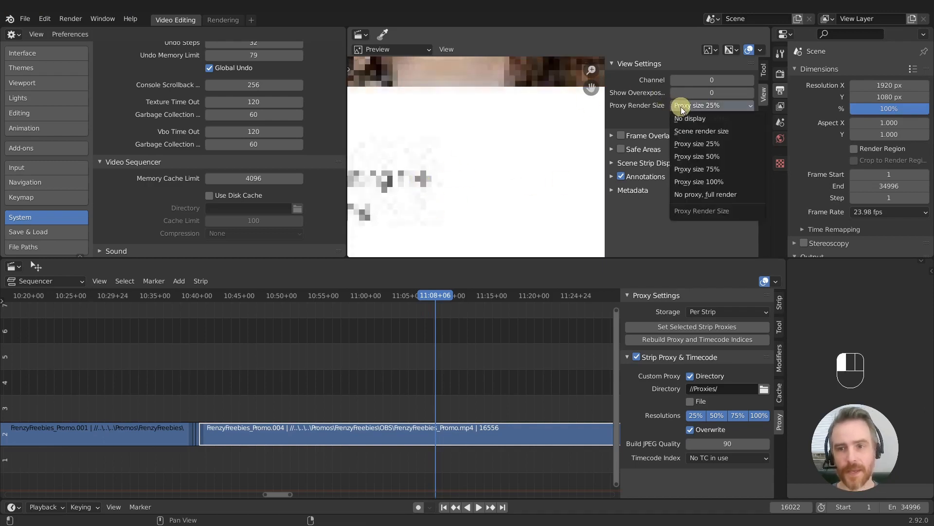
{"action": "left_click", "coordinate": [690, 129]}
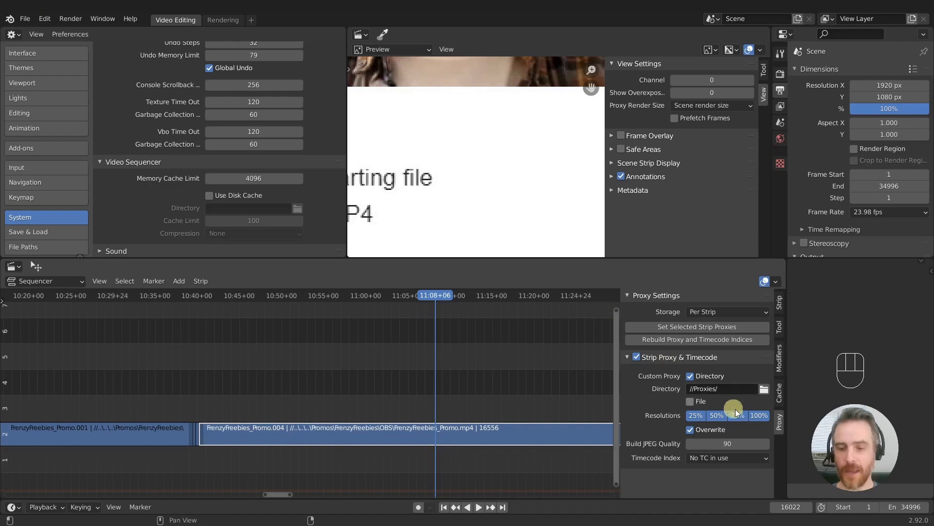
Step: Limit the strip's proxy resolutions to 25% only
{"action": "left_click", "coordinate": [757, 415]}
{"action": "left_click", "coordinate": [741, 415]}
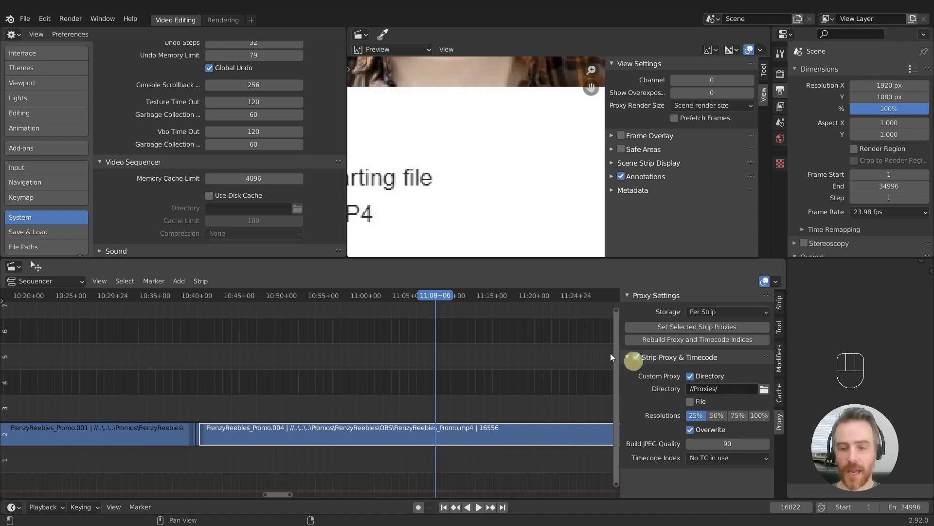
{"action": "scroll", "coordinate": [514, 226], "scroll_direction": "down", "scroll_amount": 5}
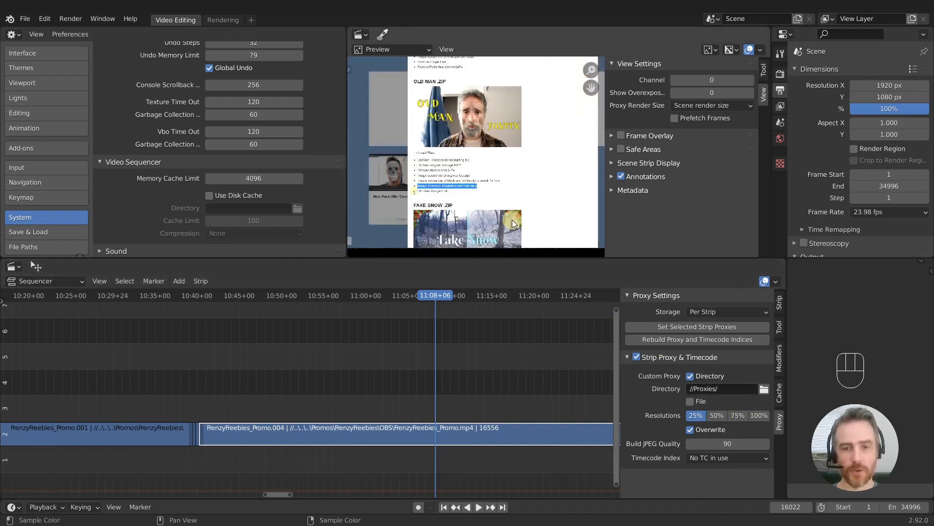
{"action": "scroll", "coordinate": [512, 219], "scroll_direction": "down", "scroll_amount": 3}
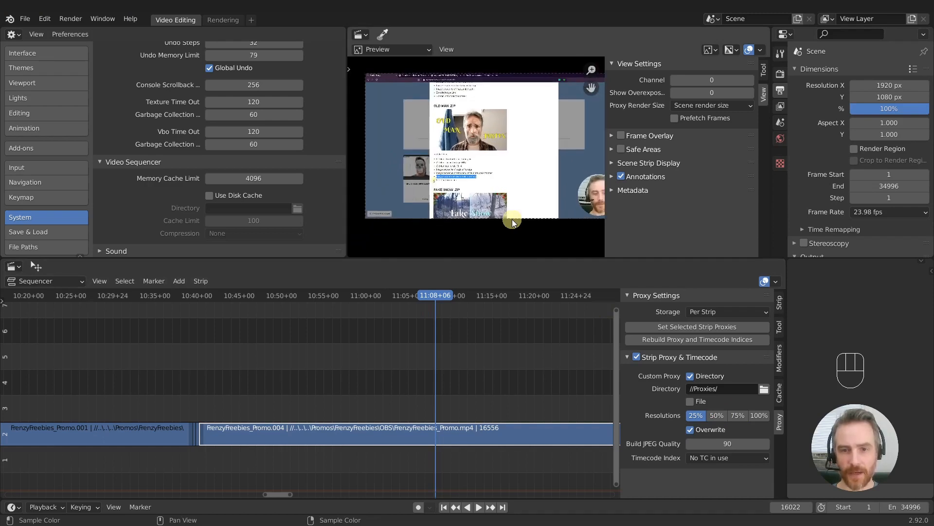
Step: Turn off Overwrite for the strip's proxies and keep the Timecode Index at No TC in use
{"action": "left_click", "coordinate": [690, 430]}
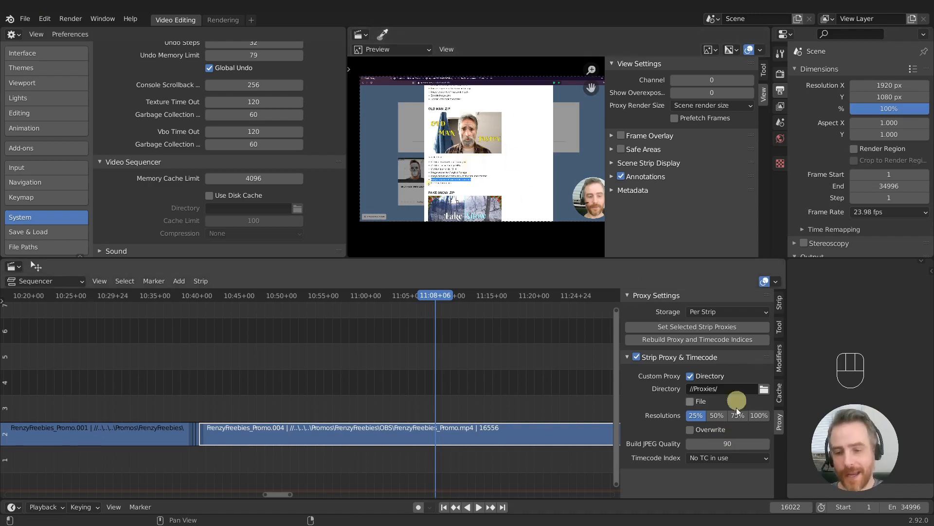
{"action": "left_click", "coordinate": [725, 457]}
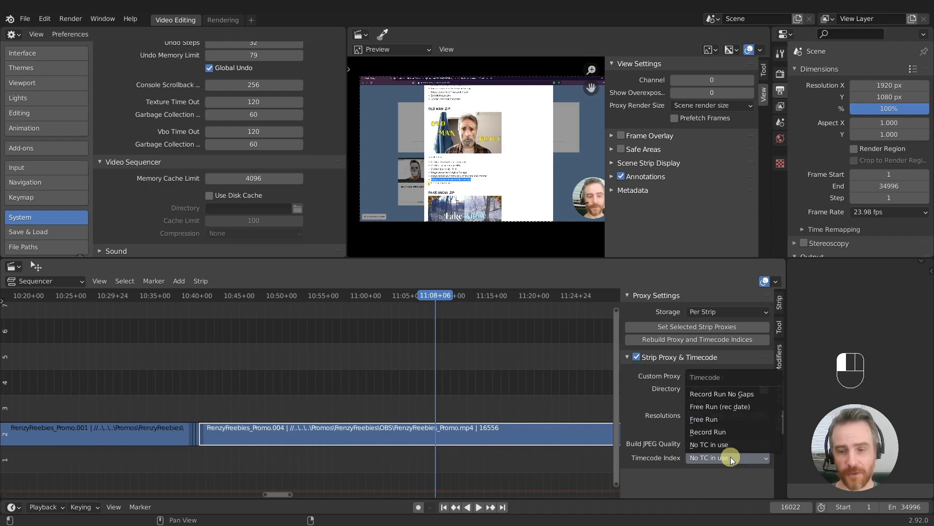
{"action": "left_click", "coordinate": [731, 456]}
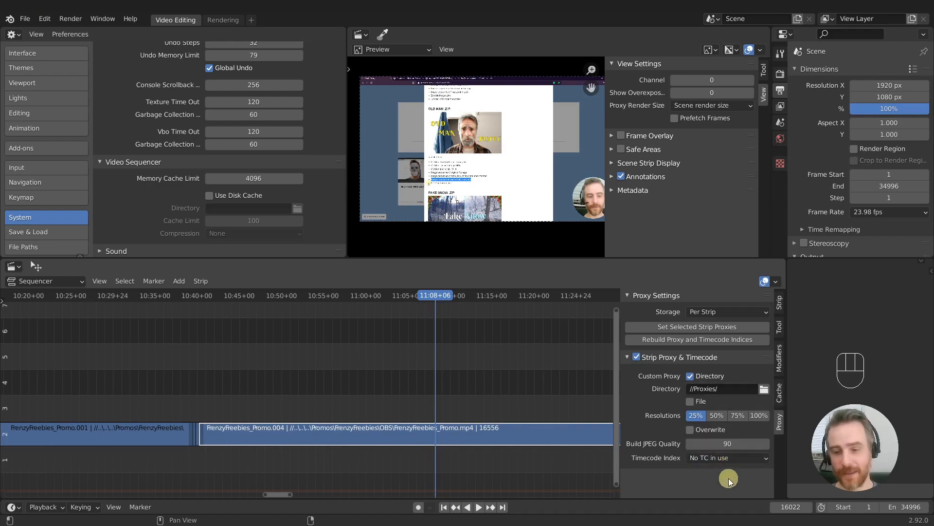
Step: Set the selected strip's proxies to 25% without Overwrite, and rebuild its proxy and timecode indices
{"action": "left_click", "coordinate": [682, 326]}
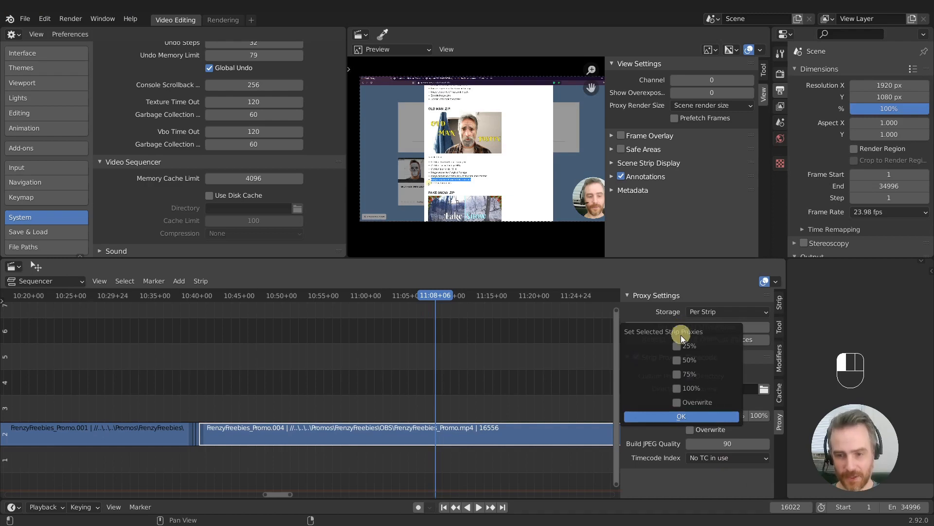
{"action": "left_click", "coordinate": [677, 346]}
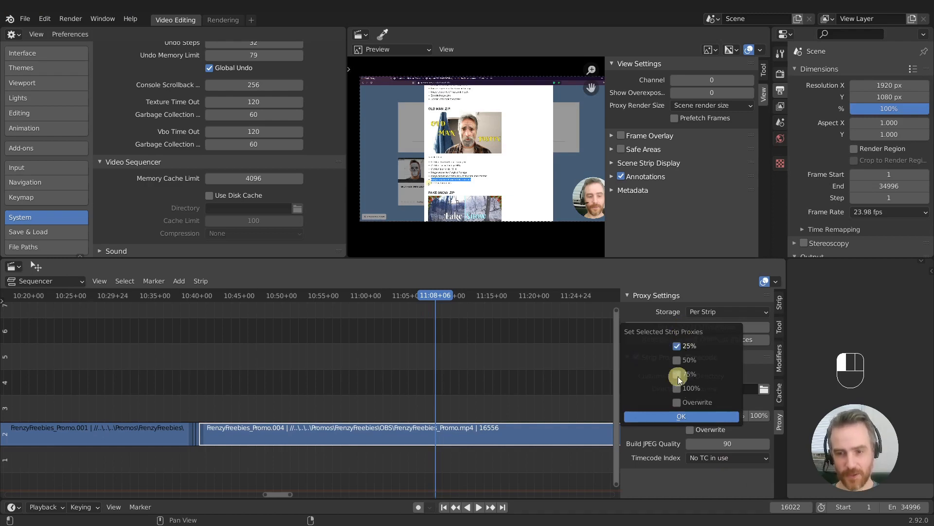
{"action": "left_click", "coordinate": [682, 416]}
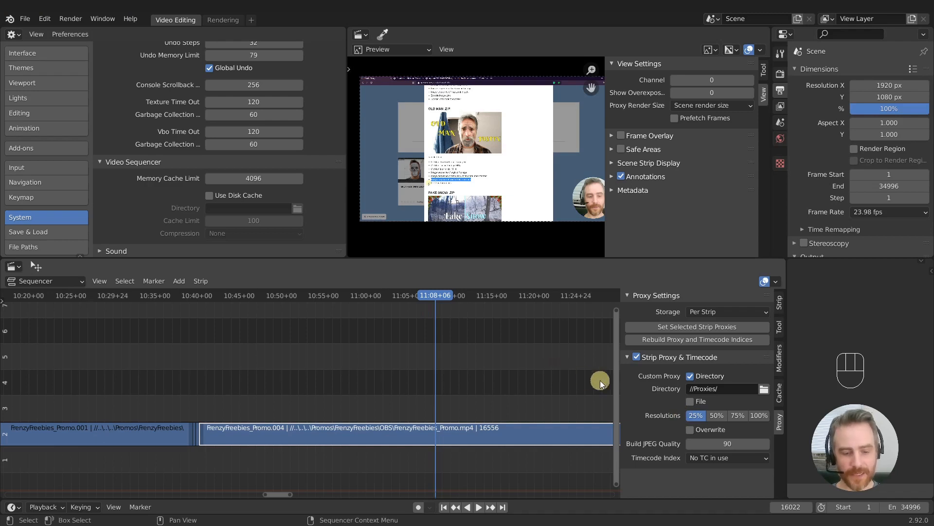
{"action": "left_click", "coordinate": [690, 339]}
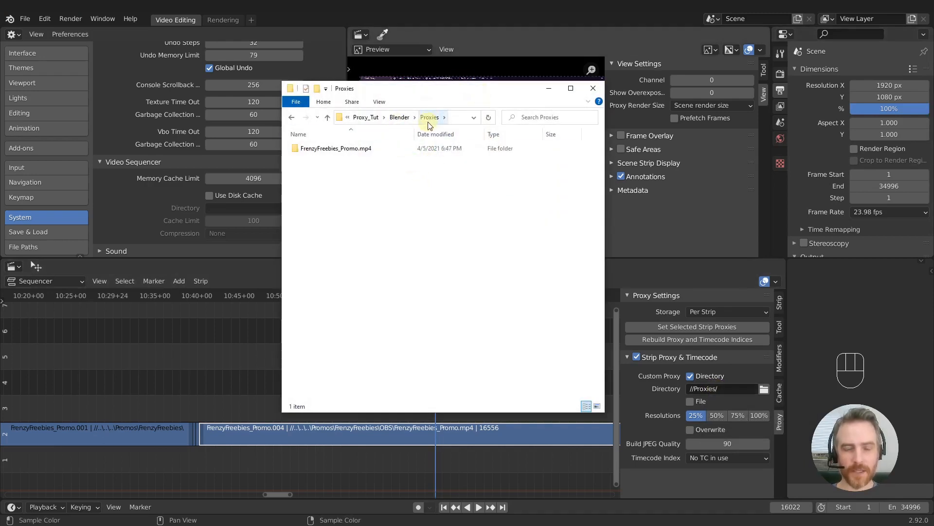
Step: In File Explorer, examine the timecode files and proxy_25.avi inside the Proxies folder's FrenzyFreebies_Promo.mp4 subfolder
{"action": "left_click", "coordinate": [333, 155]}
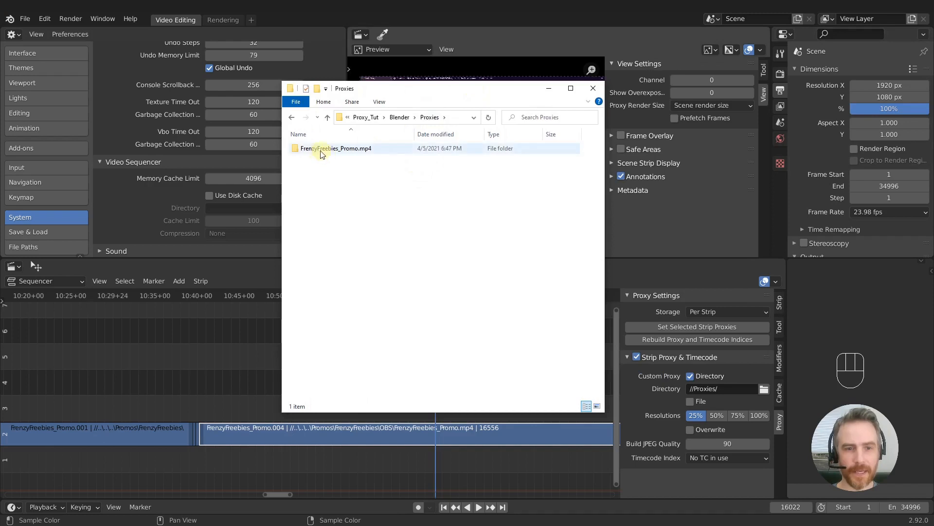
{"action": "mouse_move", "coordinate": [347, 149]}
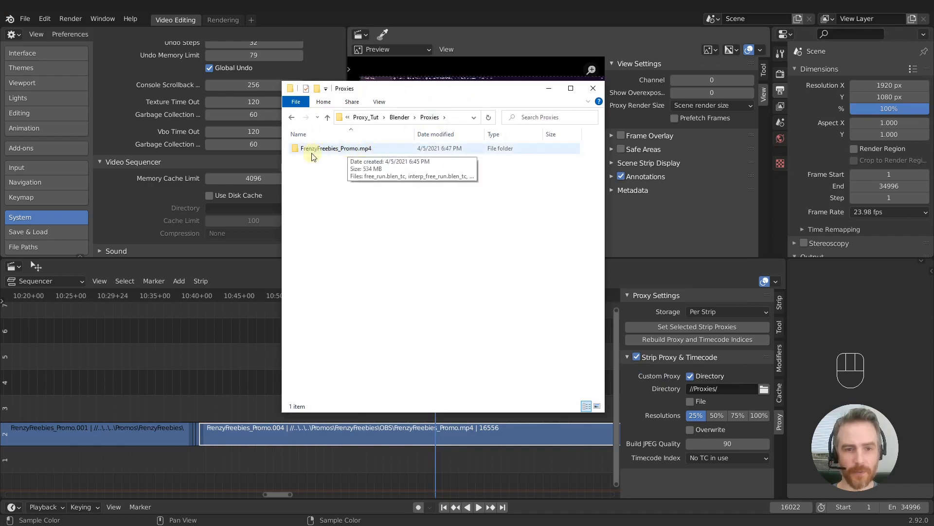
{"action": "double_click", "coordinate": [352, 149]}
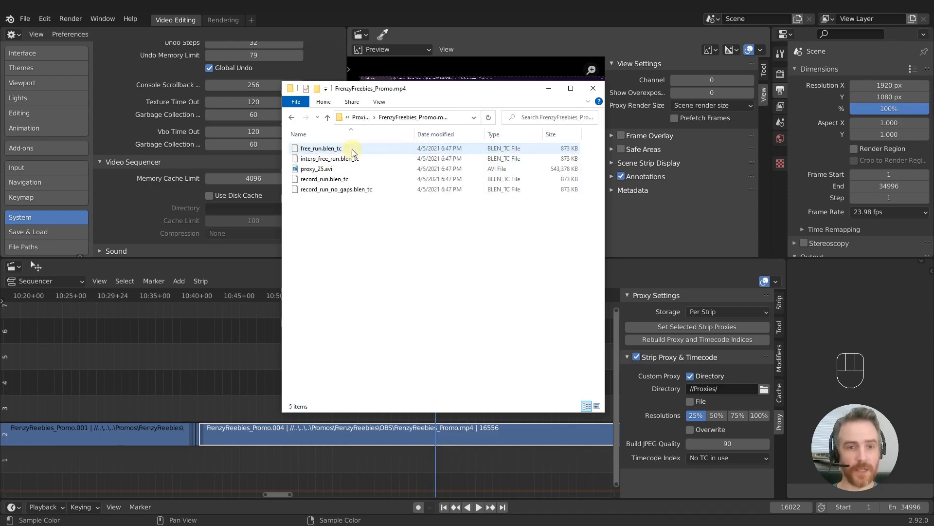
{"action": "left_click", "coordinate": [319, 191]}
{"action": "left_click", "coordinate": [320, 180]}
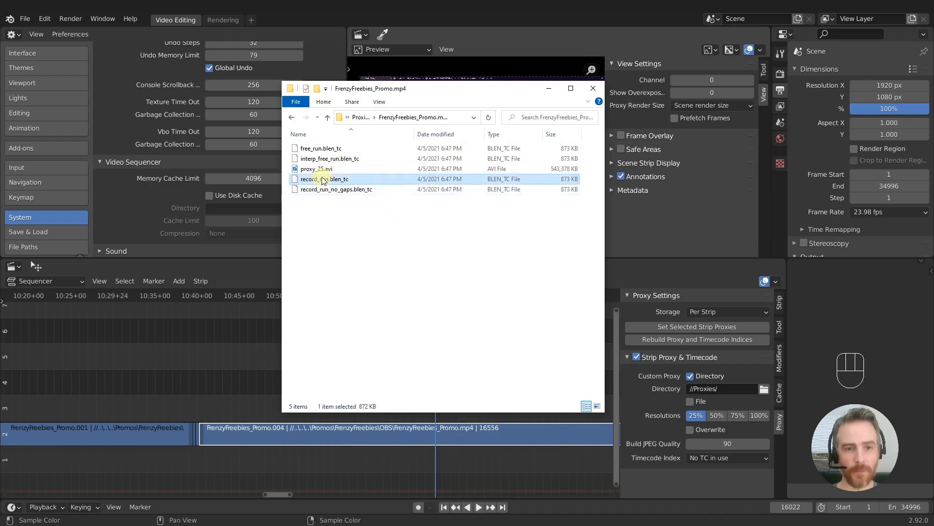
{"action": "left_click", "coordinate": [317, 148]}
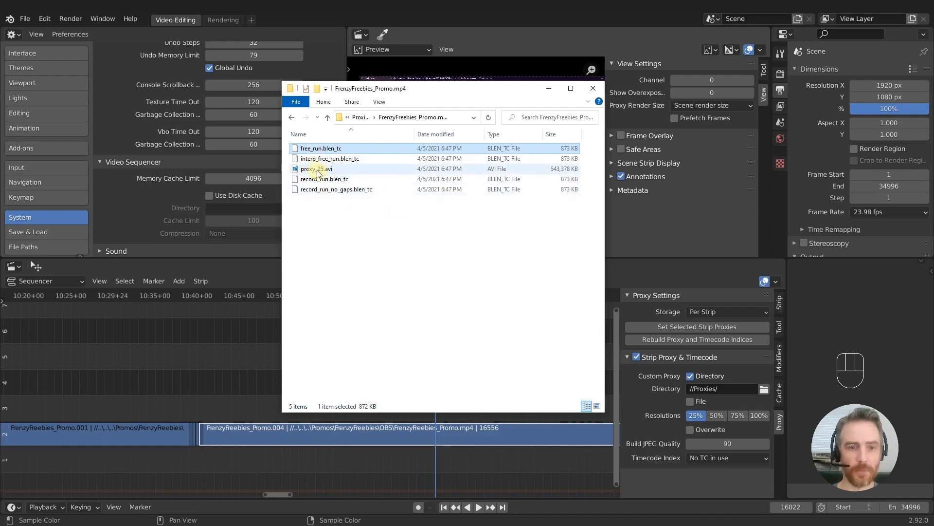
{"action": "left_click", "coordinate": [316, 169]}
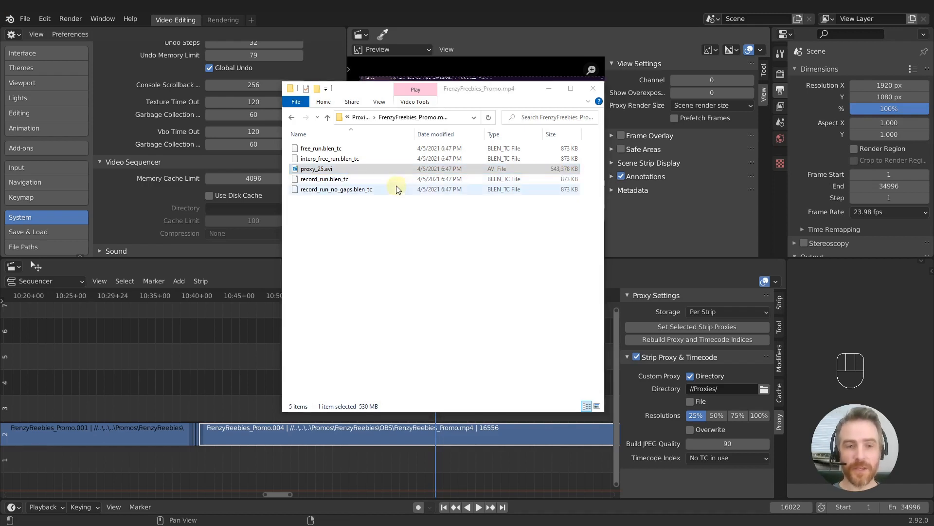
{"action": "left_click", "coordinate": [404, 170]}
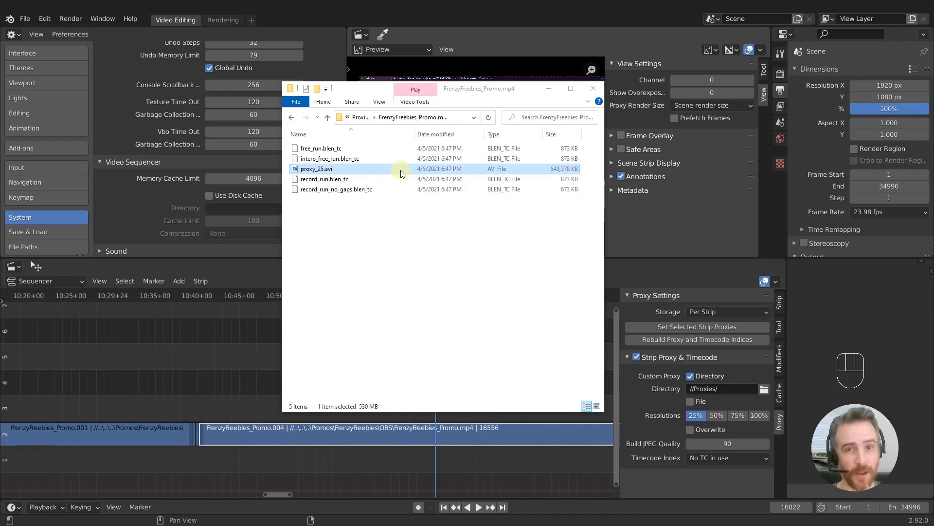
Step: Rename the FrenzyFreebies_Promo.mp4 folder in Proxies as FrenzyFreebies_Promo.mp4_HOLD
{"action": "left_click", "coordinate": [361, 117]}
{"action": "left_click", "coordinate": [370, 149]}
{"action": "left_click", "coordinate": [373, 149]}
{"action": "type", "text": "_HOLD"}
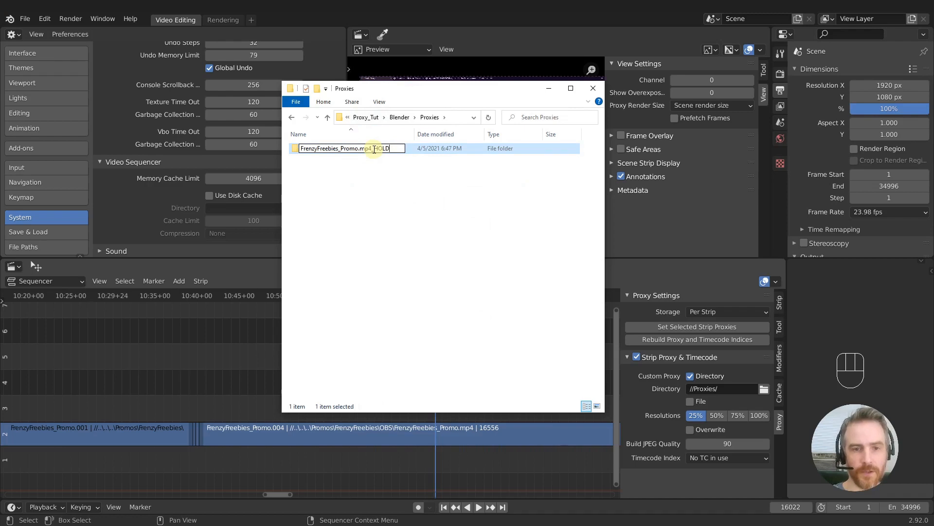
{"action": "key", "text": "Return"}
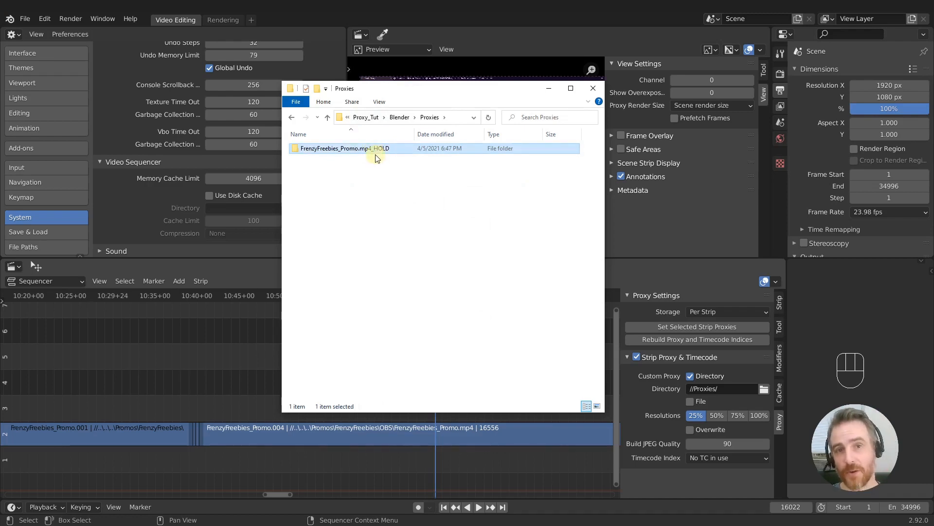
Step: Switch back to Blender and rebuild the proxy and timecode indices for the FrenzyFreebies_Promo.004 strip
{"action": "left_click", "coordinate": [510, 12]}
{"action": "left_click", "coordinate": [523, 392]}
{"action": "left_click", "coordinate": [465, 439]}
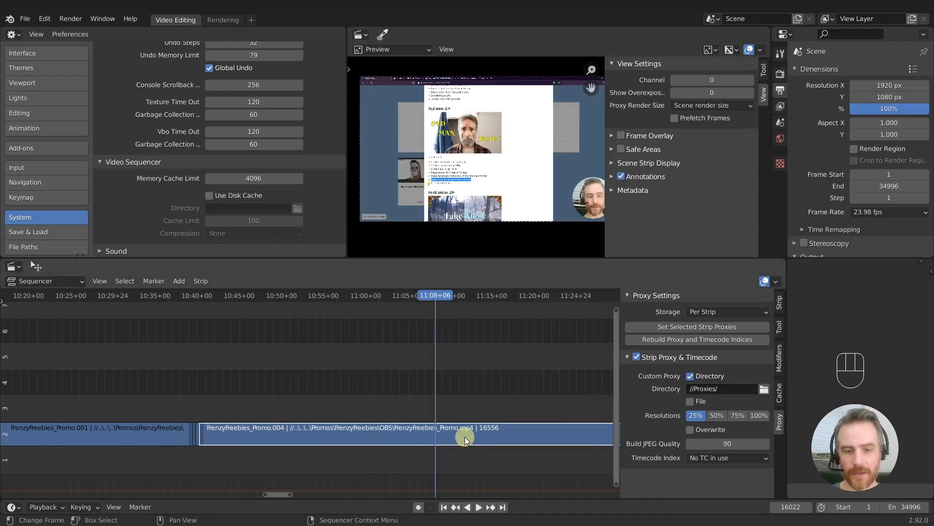
{"action": "left_click", "coordinate": [700, 339]}
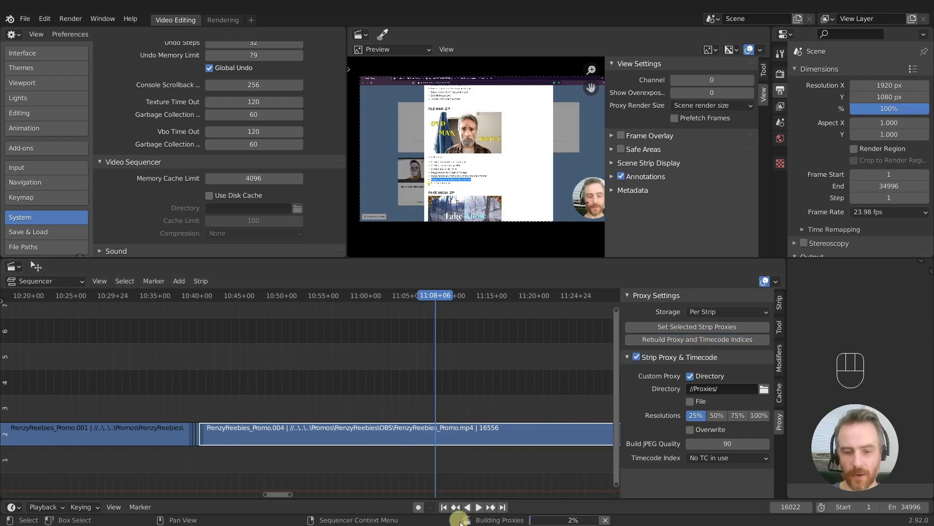
Step: In File Explorer, examine the rebuilt proxy and timecode files inside the new FrenzyFreebies_Promo.mp4 folder, and return to Blender
{"action": "mouse_move", "coordinate": [552, 520]}
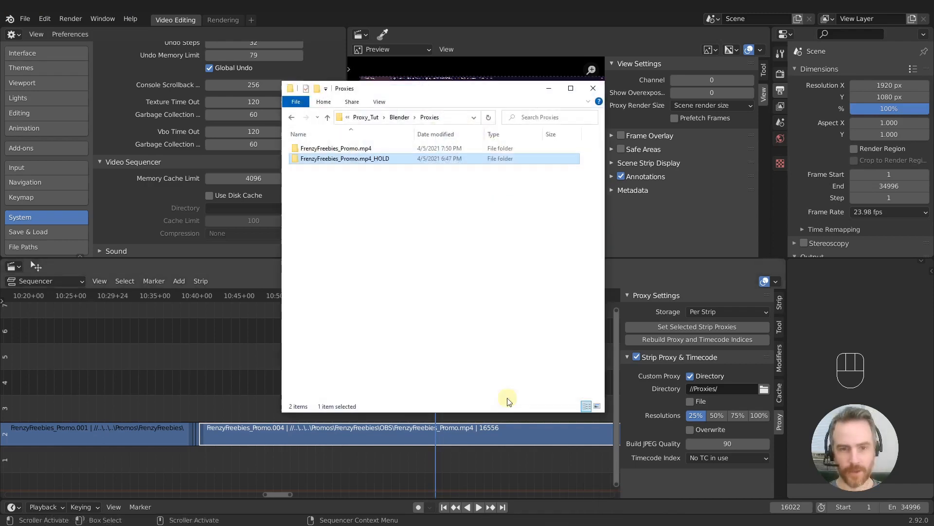
{"action": "double_click", "coordinate": [343, 148]}
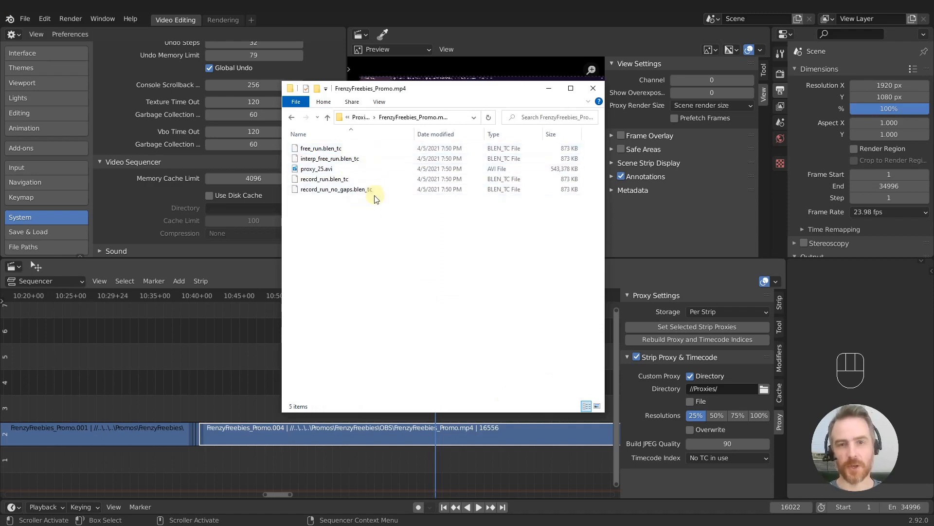
{"action": "left_click", "coordinate": [356, 121]}
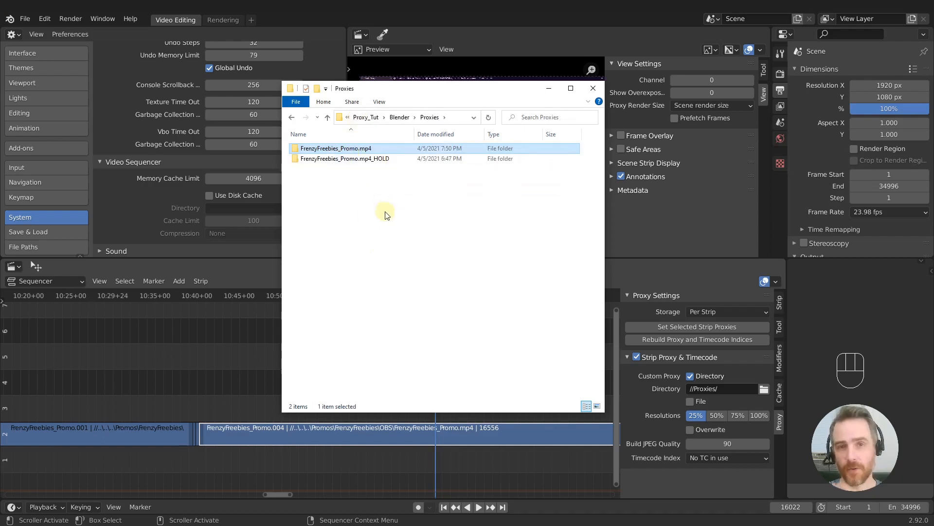
{"action": "left_click", "coordinate": [546, 91]}
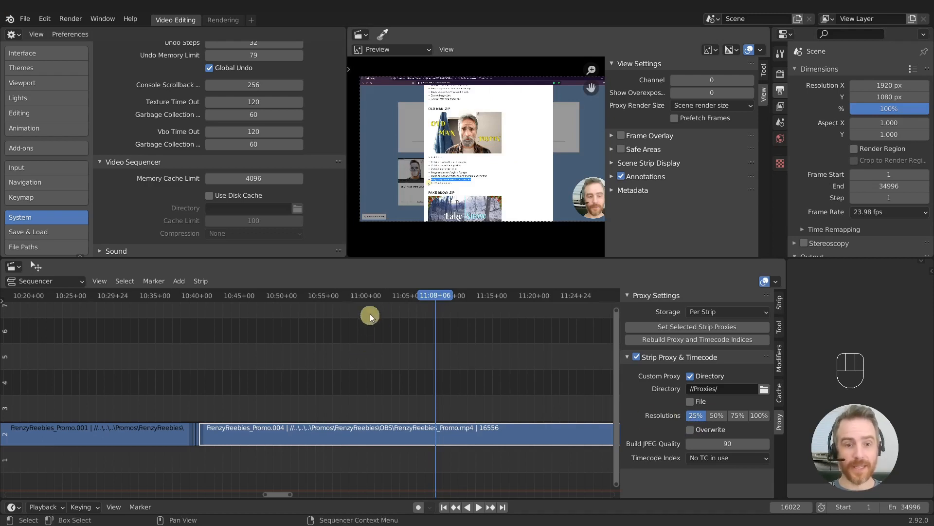
Step: Set the preview's Proxy Render Size to 25% and scrub the playhead through the FrenzyFreebies_Promo.004 strip
{"action": "left_click_drag", "start_coordinate": [313, 293], "coordinate": [433, 300]}
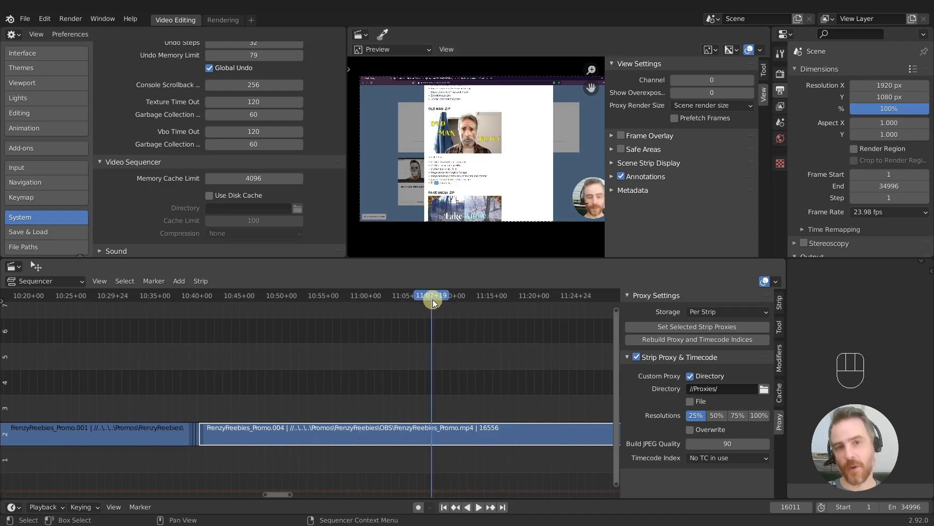
{"action": "left_click", "coordinate": [698, 107]}
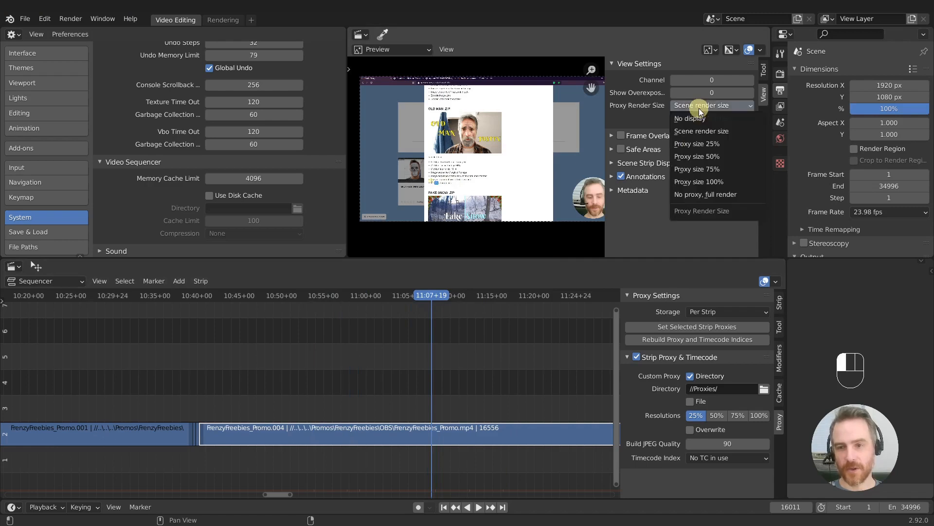
{"action": "left_click", "coordinate": [700, 145]}
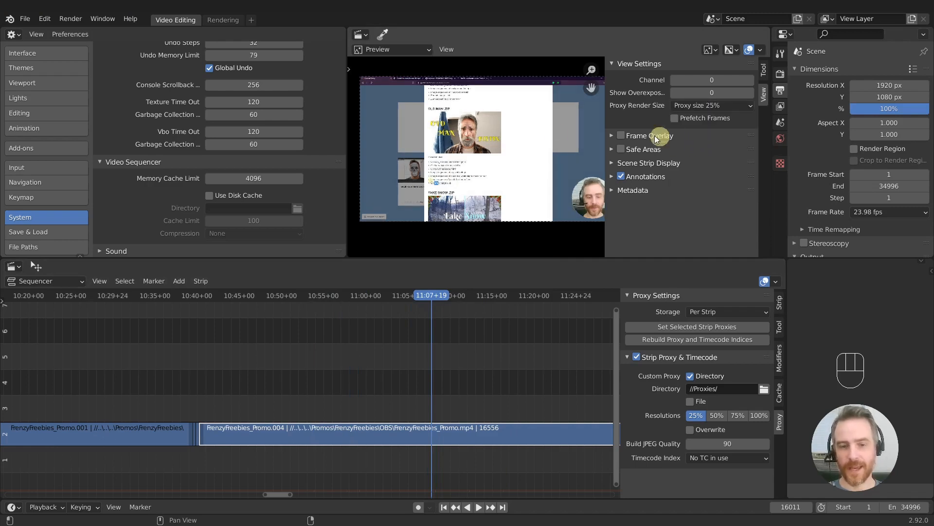
{"action": "left_click_drag", "start_coordinate": [466, 302], "coordinate": [359, 312]}
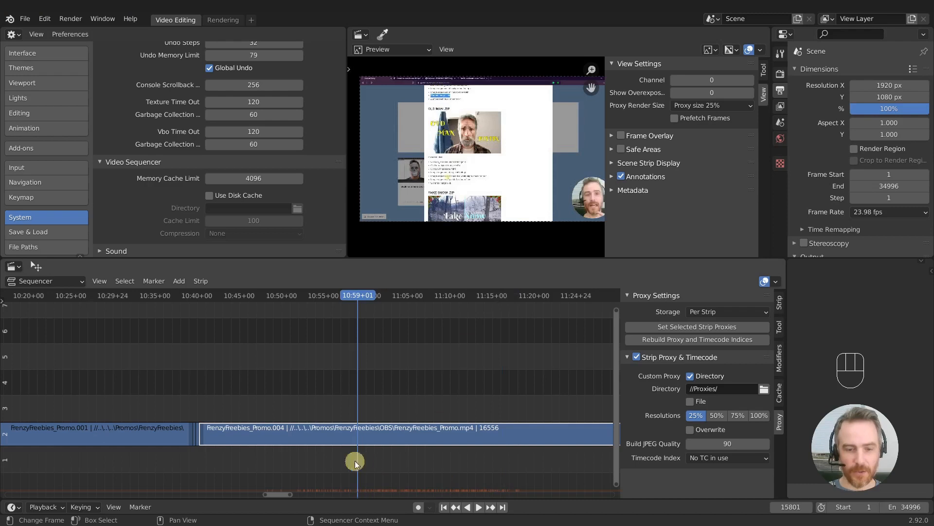
Step: Split the FrenzyFreebies_Promo.004 strip at three points between about 10:57 and 11:00, and frame the resulting pieces
{"action": "left_click_drag", "start_coordinate": [351, 298], "coordinate": [370, 304]}
{"action": "key", "text": "k"}
{"action": "key", "text": "k"}
{"action": "key", "text": "k"}
{"action": "key", "text": "shift+b"}
{"action": "left_click_drag", "start_coordinate": [354, 407], "coordinate": [417, 446]}
Step: Refresh the sequencer and play back across the new cuts, starting from about 10:55+20
{"action": "key", "text": "ctrl+r"}
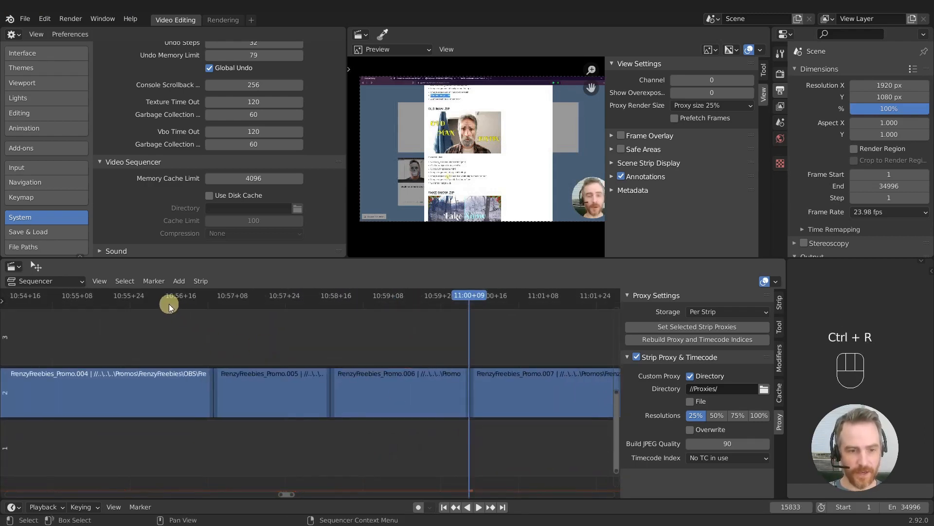
{"action": "left_click", "coordinate": [120, 296]}
{"action": "key", "text": "space"}
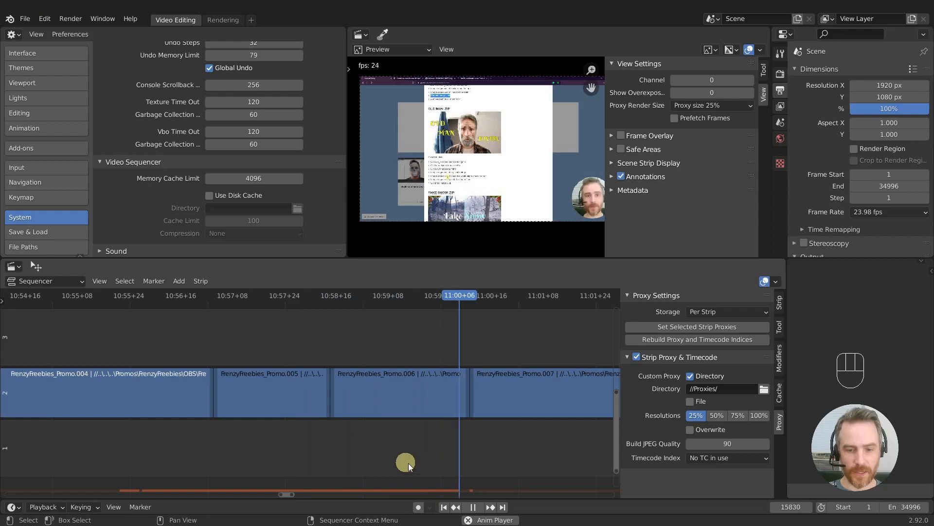
{"action": "key", "text": "space"}
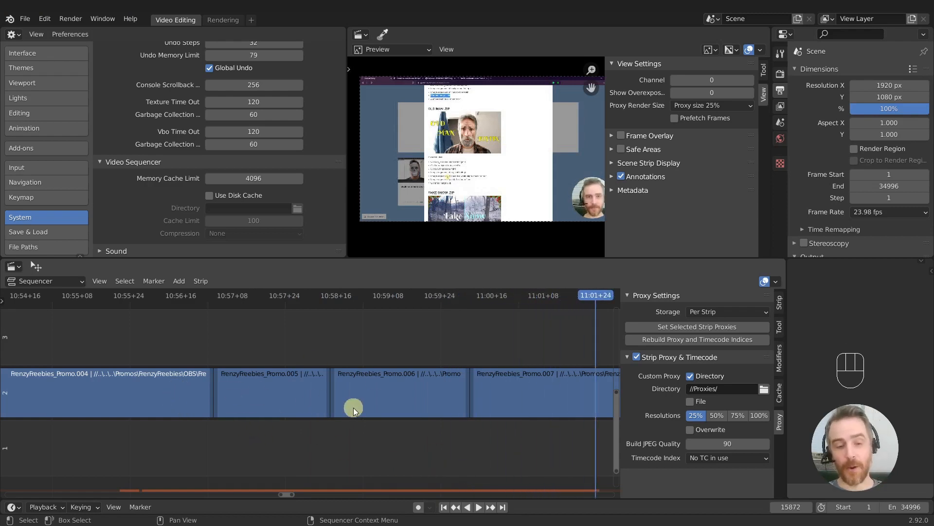
Step: Compare the proxy settings of the split pieces with those of the FrenzyFreebies_Promo.001 strip
{"action": "middle_click_drag", "start_coordinate": [440, 407], "coordinate": [348, 427], "text": "ctrl"}
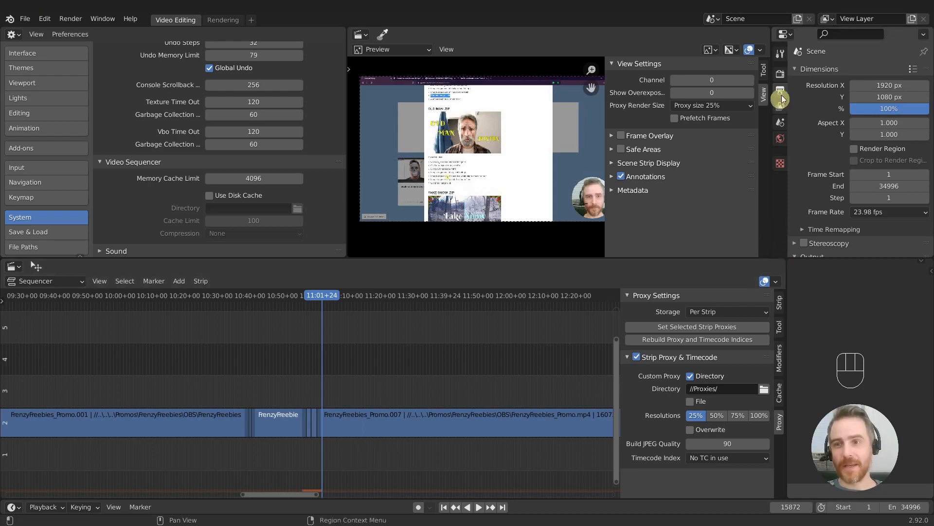
{"action": "scroll", "coordinate": [837, 156], "scroll_direction": "down", "scroll_amount": 5}
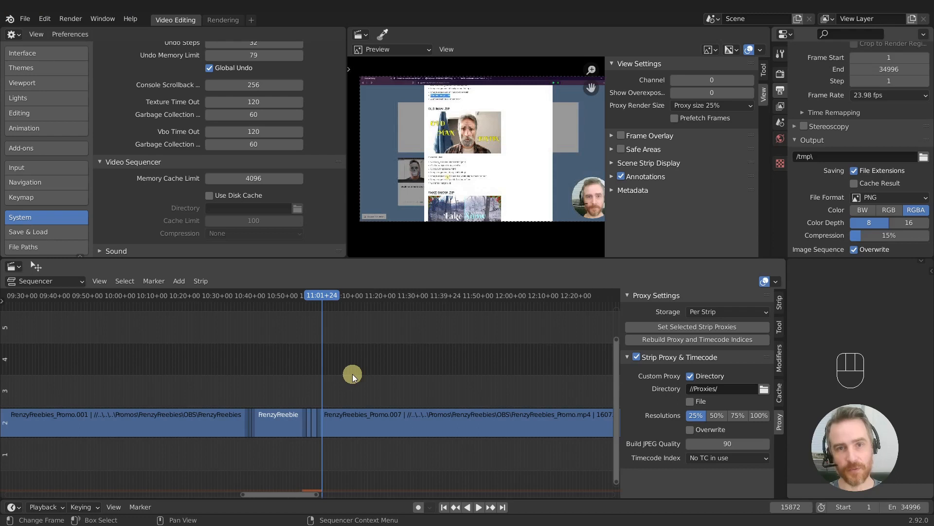
{"action": "middle_click_drag", "start_coordinate": [349, 386], "coordinate": [403, 386]}
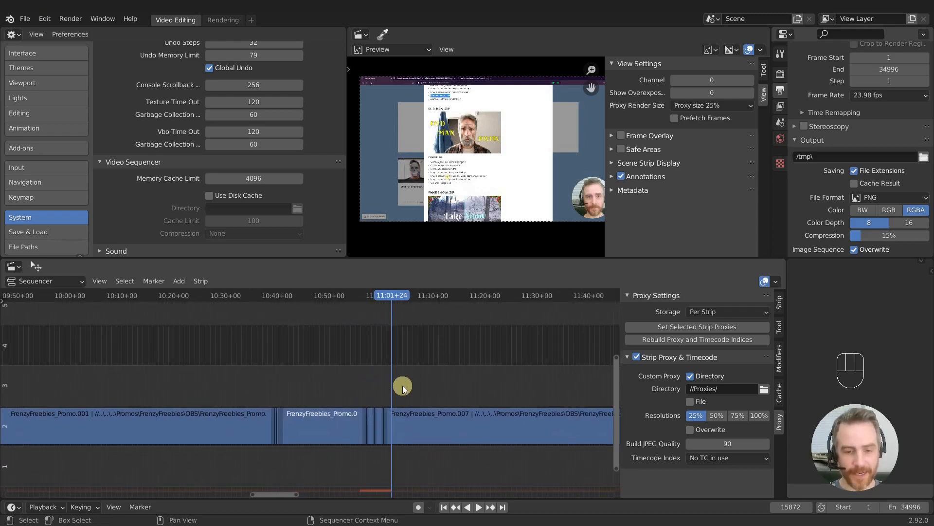
{"action": "left_click", "coordinate": [437, 423]}
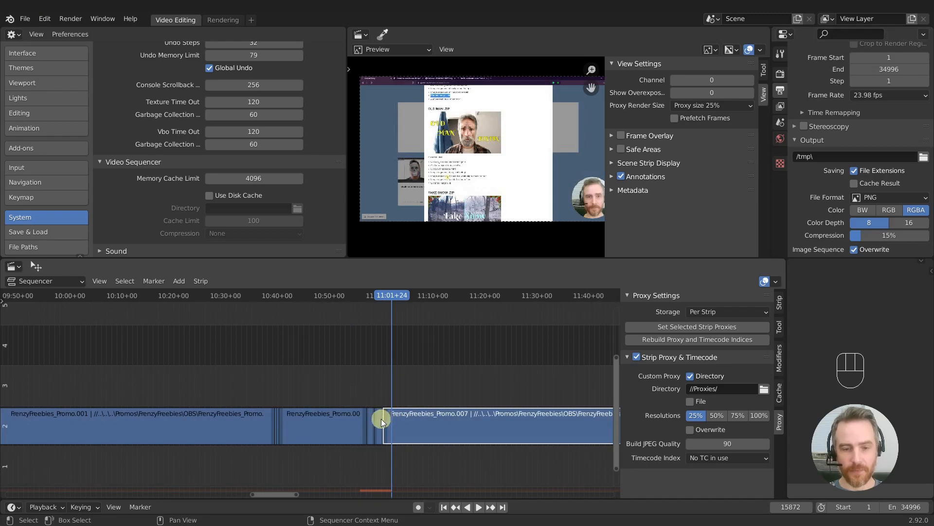
{"action": "left_click", "coordinate": [378, 421]}
{"action": "left_click", "coordinate": [315, 414]}
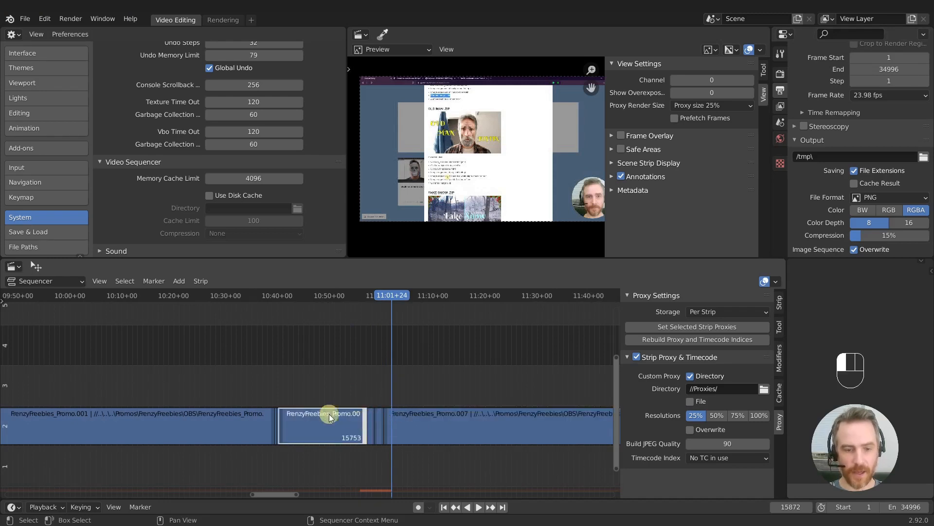
{"action": "middle_click_drag", "start_coordinate": [316, 409], "coordinate": [397, 393]}
{"action": "left_click", "coordinate": [279, 407]}
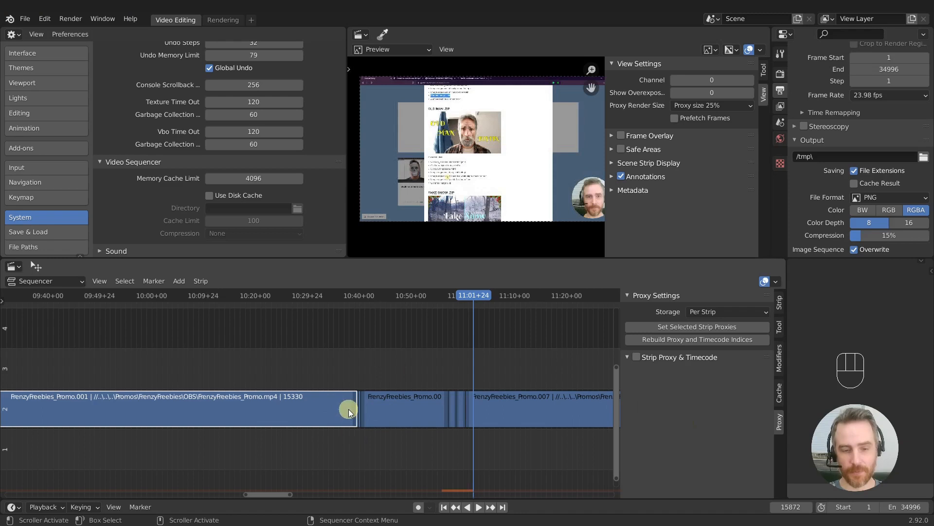
Step: Show the strip properties and examine the names of the FrenzyFreebies_Promo strips one by one, ending on FrenzyFreebies_Promo.001
{"action": "left_click", "coordinate": [780, 305]}
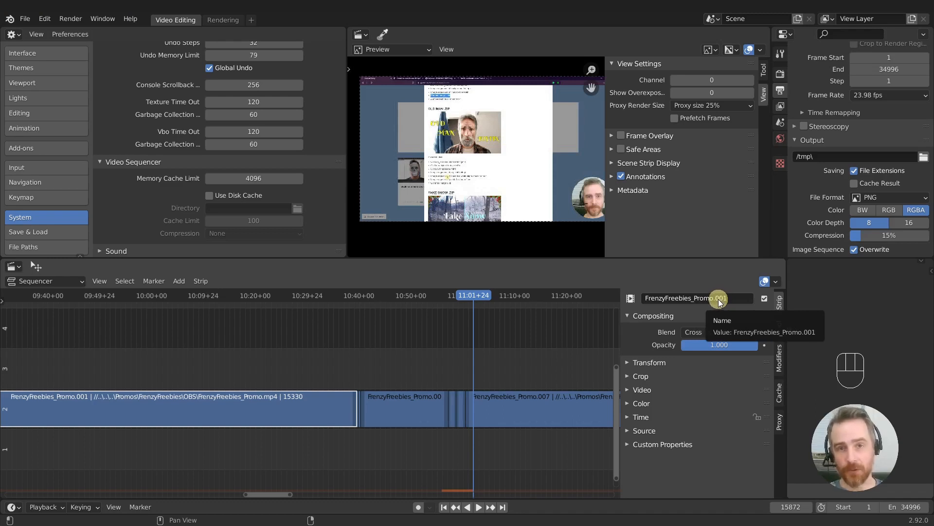
{"action": "middle_click_drag", "start_coordinate": [319, 386], "coordinate": [304, 372], "text": "ctrl"}
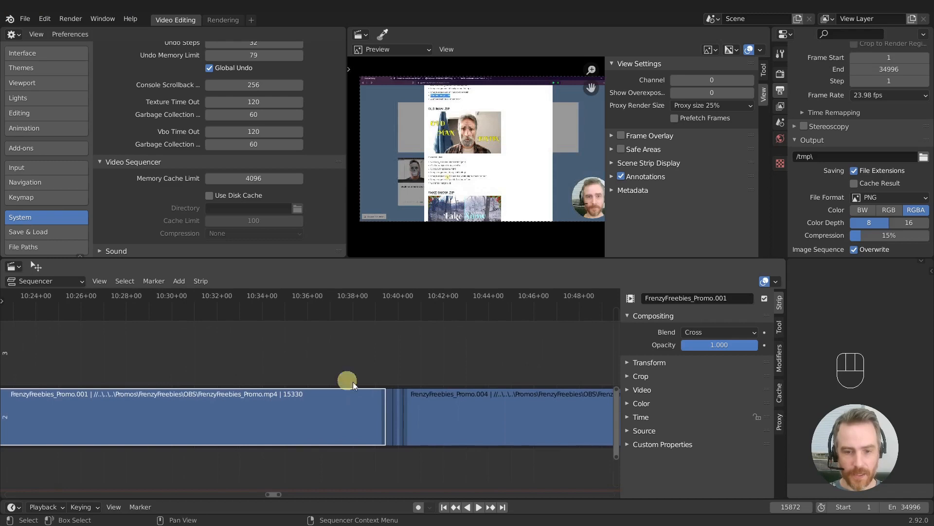
{"action": "left_click", "coordinate": [387, 404]}
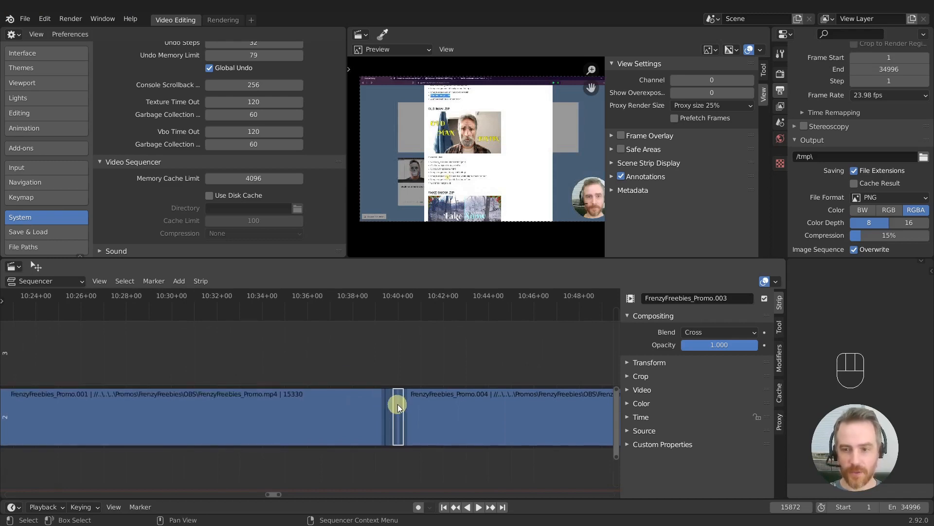
{"action": "left_click", "coordinate": [429, 411]}
{"action": "middle_click_drag", "start_coordinate": [507, 417], "coordinate": [422, 390], "text": "ctrl"}
{"action": "left_click", "coordinate": [417, 395]}
{"action": "left_click", "coordinate": [471, 401]}
{"action": "middle_click_drag", "start_coordinate": [474, 401], "coordinate": [366, 384], "text": "ctrl"}
{"action": "left_click", "coordinate": [366, 383]}
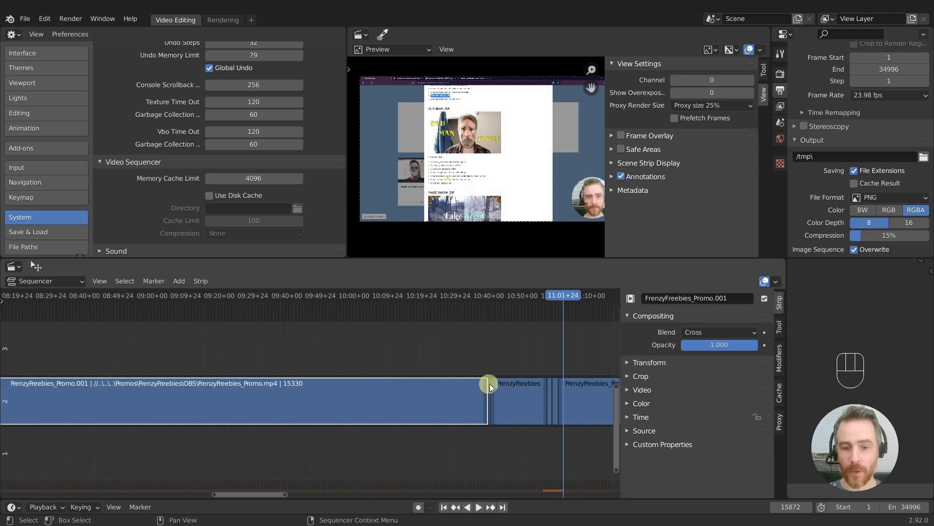
Step: Split the FrenzyFreebies_Promo.001 strip at 09:49+06 and select each half to check its name
{"action": "left_click", "coordinate": [318, 300]}
{"action": "key", "text": "k"}
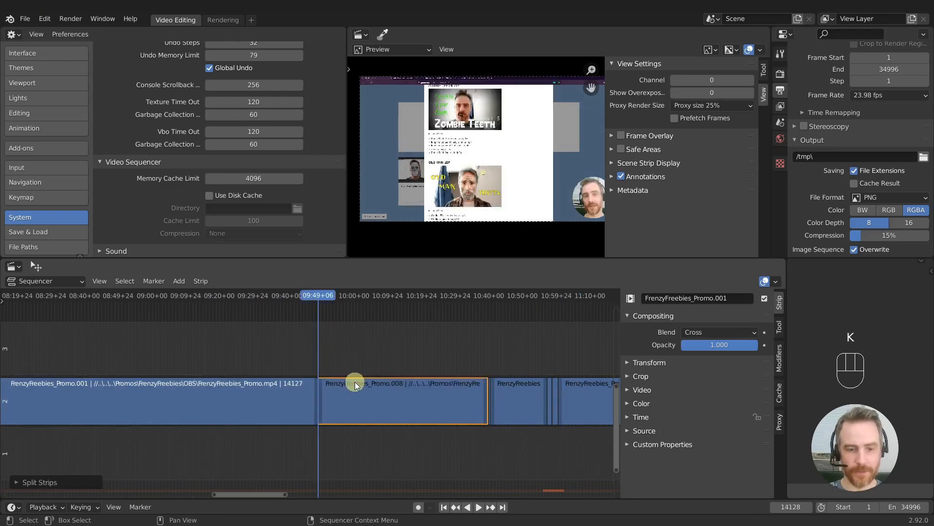
{"action": "left_click", "coordinate": [281, 395]}
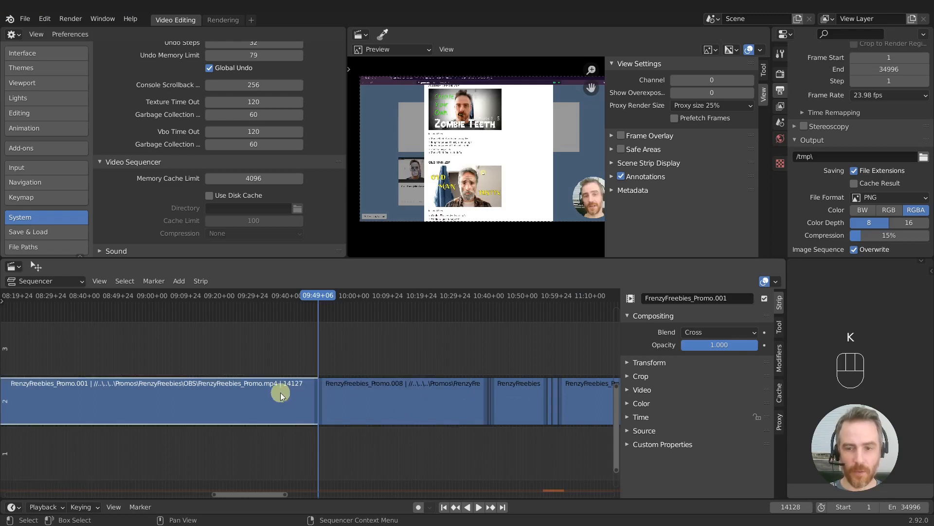
{"action": "left_click", "coordinate": [365, 402]}
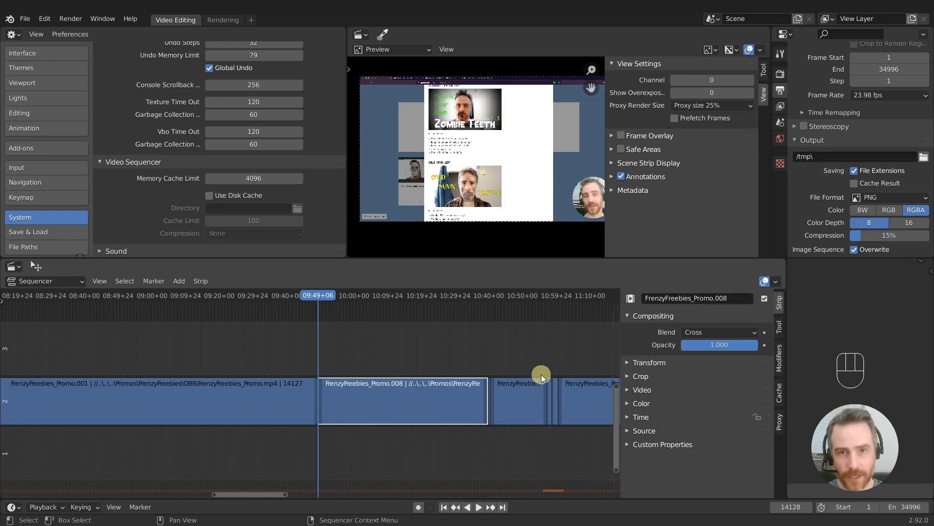
Step: Select the .007, .008 and .001 strips in turn across the full timeline, and show the proxy settings of FrenzyFreebies_Promo.001
{"action": "middle_click_drag", "start_coordinate": [552, 388], "coordinate": [484, 394], "text": "ctrl"}
{"action": "left_click", "coordinate": [484, 394]}
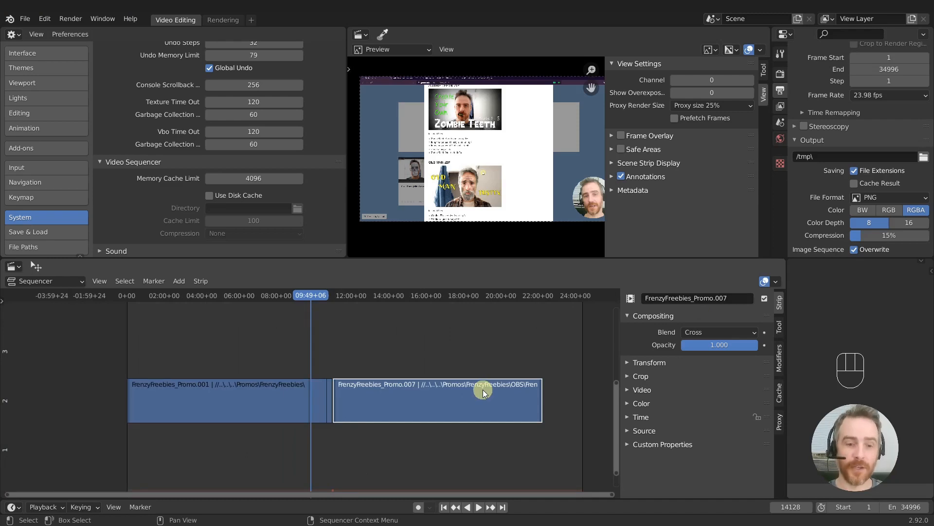
{"action": "left_click", "coordinate": [310, 400]}
{"action": "key", "text": "k"}
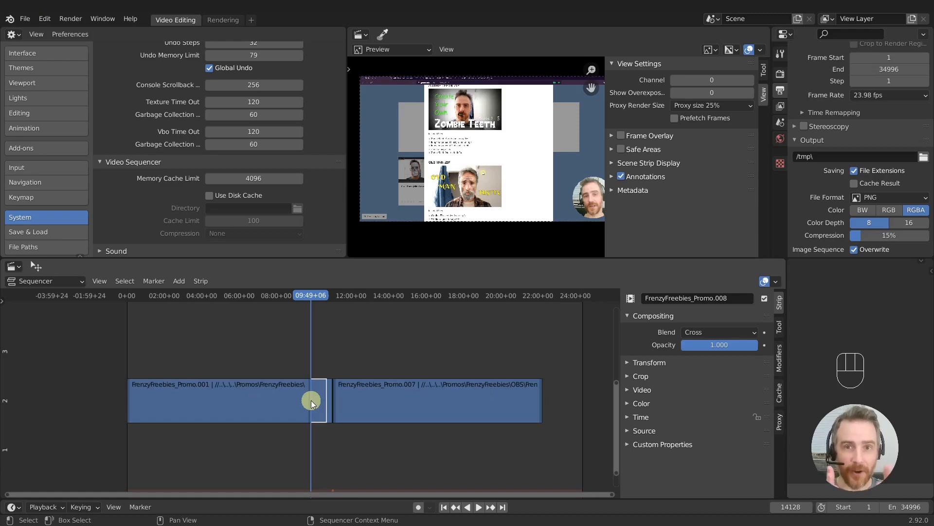
{"action": "left_click", "coordinate": [292, 399]}
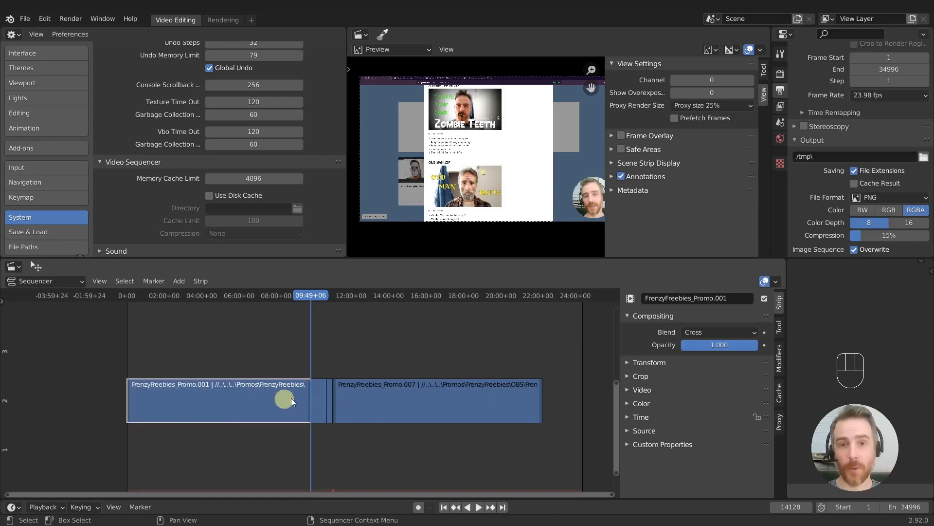
{"action": "left_click", "coordinate": [779, 421]}
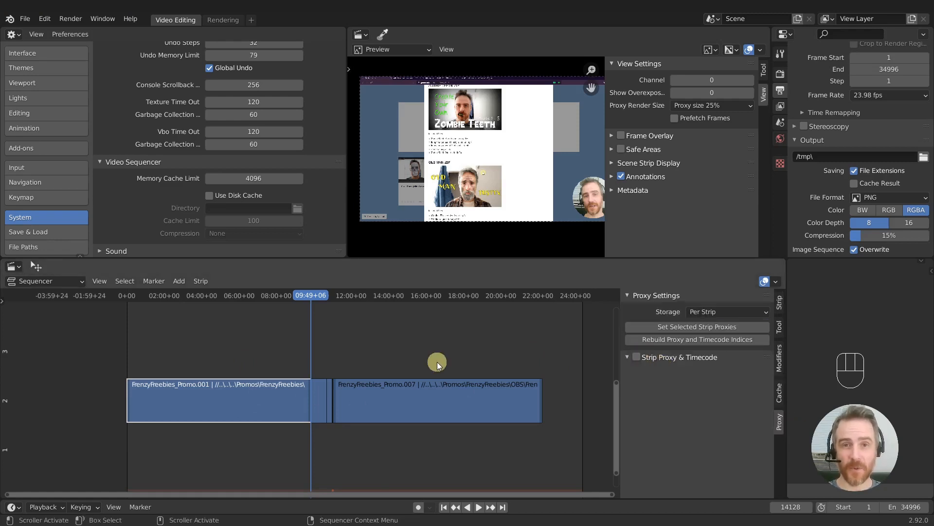
{"action": "middle_click_drag", "start_coordinate": [368, 363], "coordinate": [413, 357], "text": "ctrl"}
{"action": "mouse_move", "coordinate": [414, 356]}
{"action": "middle_mouse_down"}
{"action": "mouse_move", "coordinate": [377, 345]}
{"action": "mouse_move", "coordinate": [408, 340]}
{"action": "middle_mouse_up"}
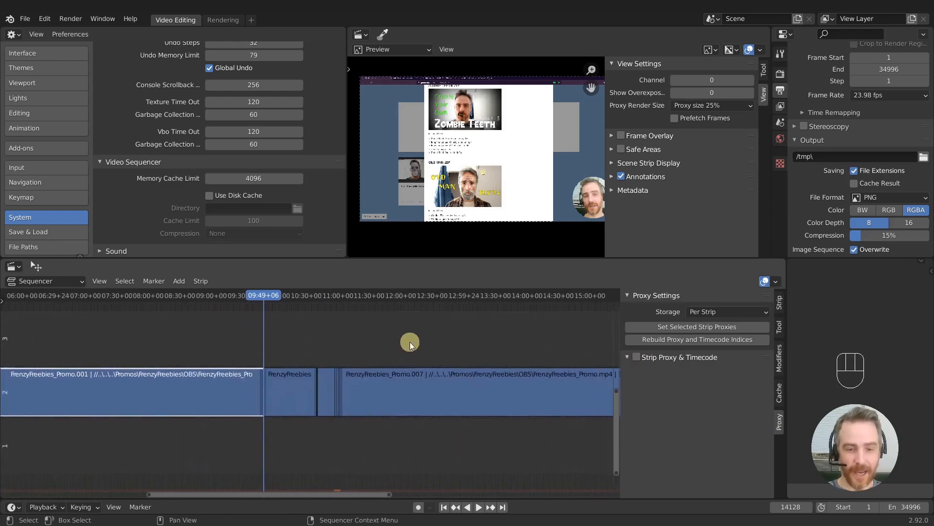
Step: Copy the enabled Strip Proxy & Timecode setting from FrenzyFreebies_Promo.007 to all strips, and check the proxy settings of the .001 and .008 strips
{"action": "left_click", "coordinate": [384, 386]}
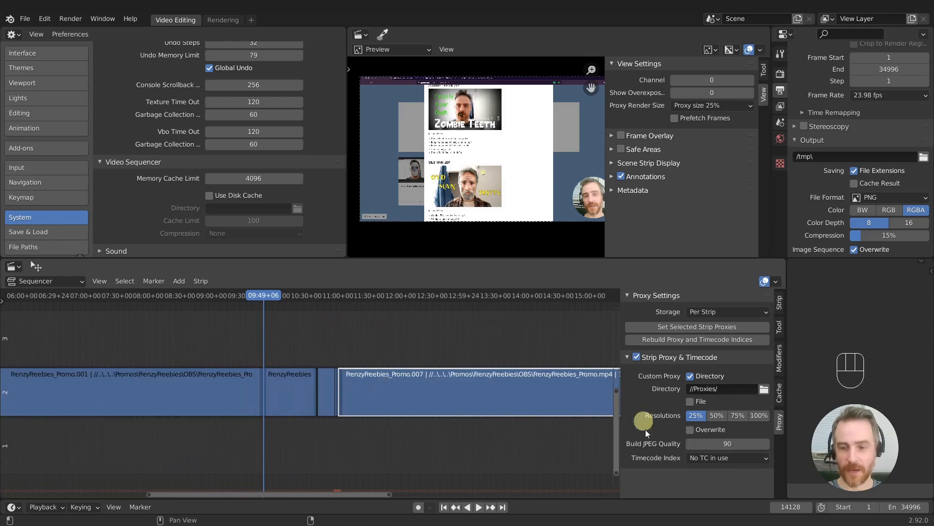
{"action": "key", "text": "a"}
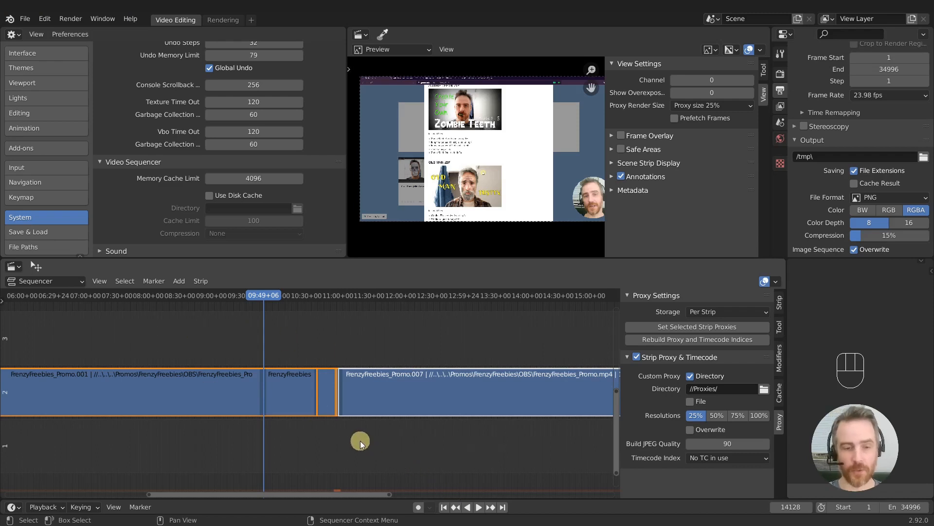
{"action": "right_click", "coordinate": [636, 357]}
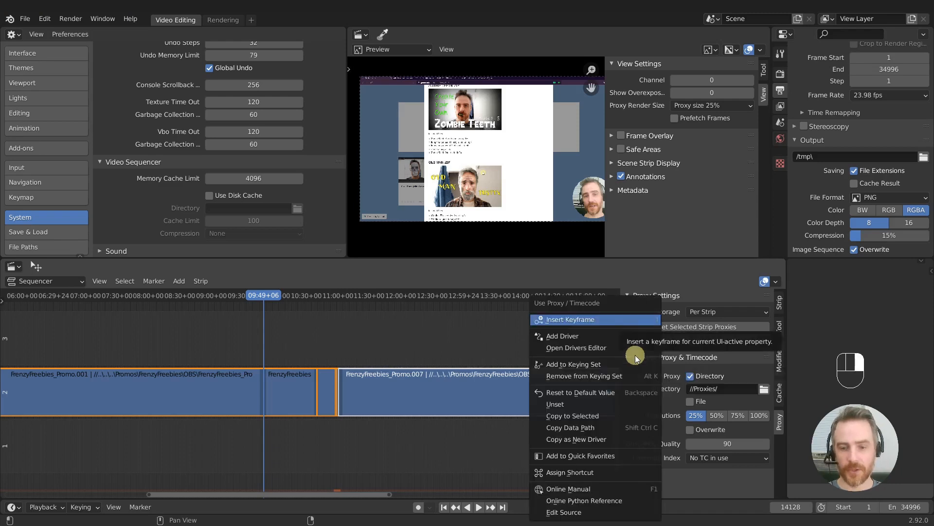
{"action": "left_click", "coordinate": [606, 415]}
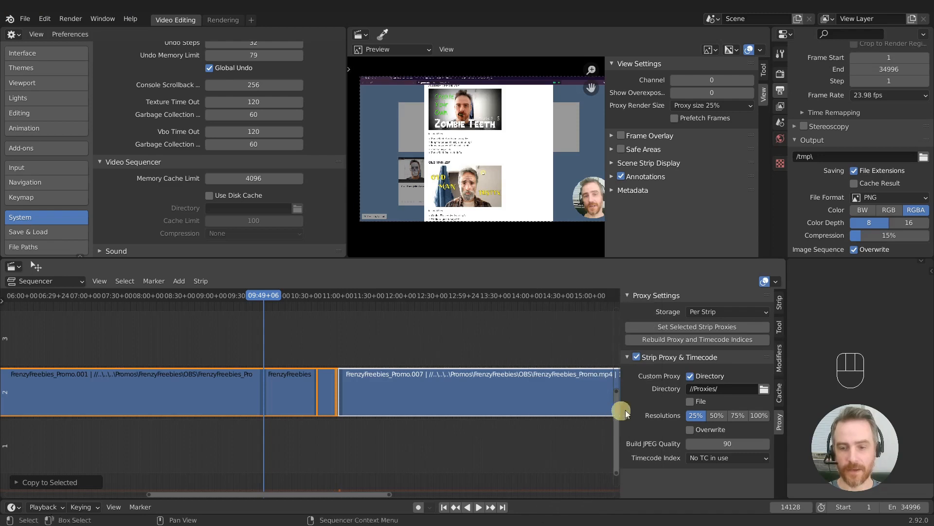
{"action": "left_click", "coordinate": [190, 384]}
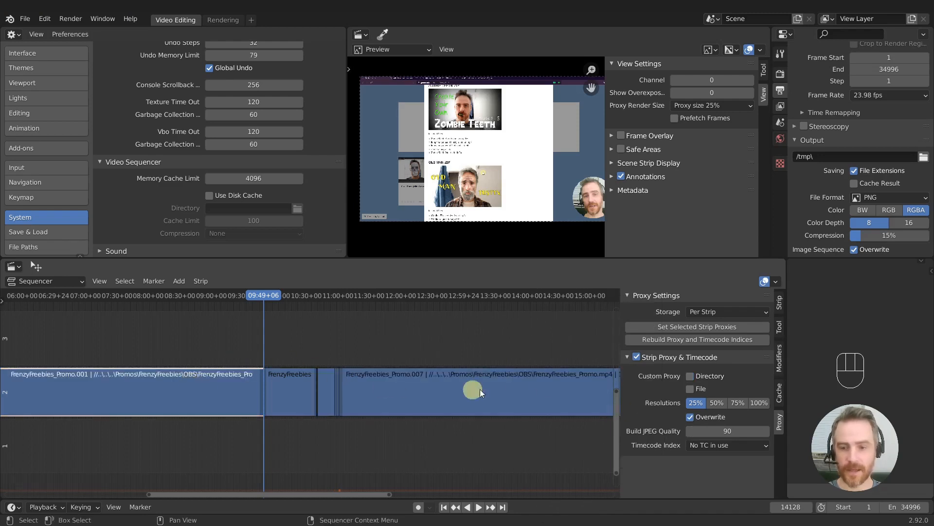
{"action": "left_click", "coordinate": [287, 385]}
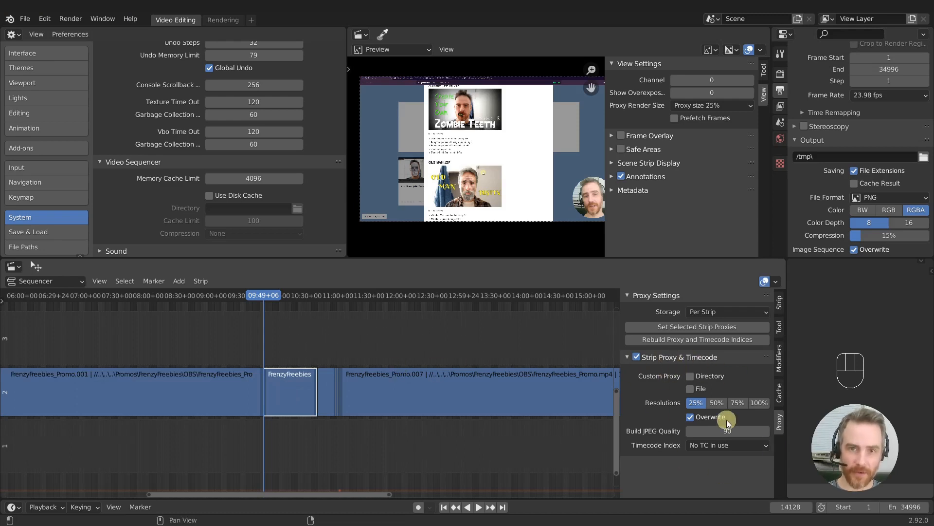
Step: Select all strips with FrenzyFreebies_Promo.007 active and copy its custom proxy directory path, //Proxies/
{"action": "left_click", "coordinate": [366, 365]}
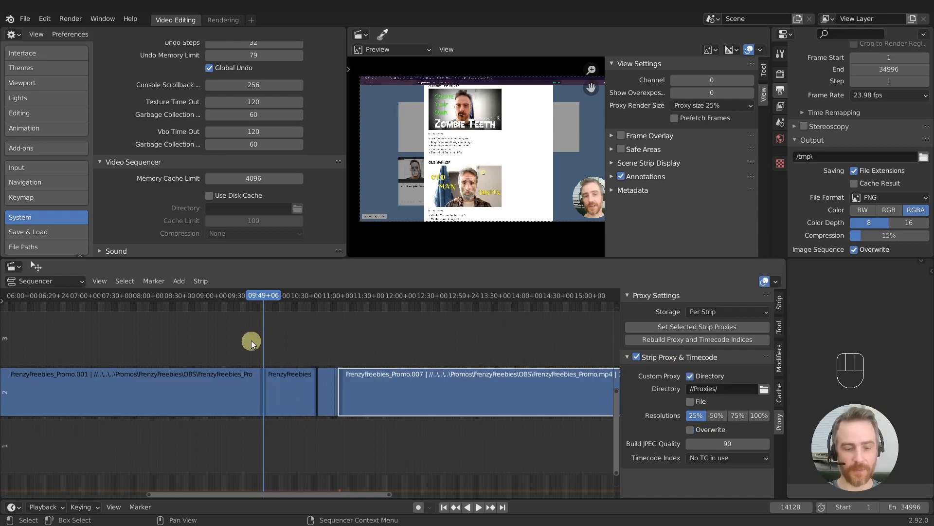
{"action": "key", "text": "a"}
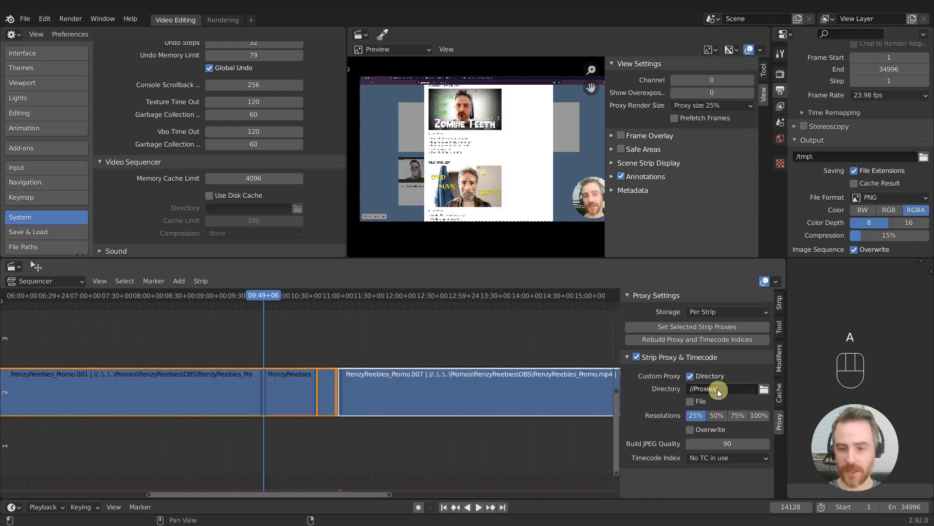
{"action": "right_click", "coordinate": [690, 376]}
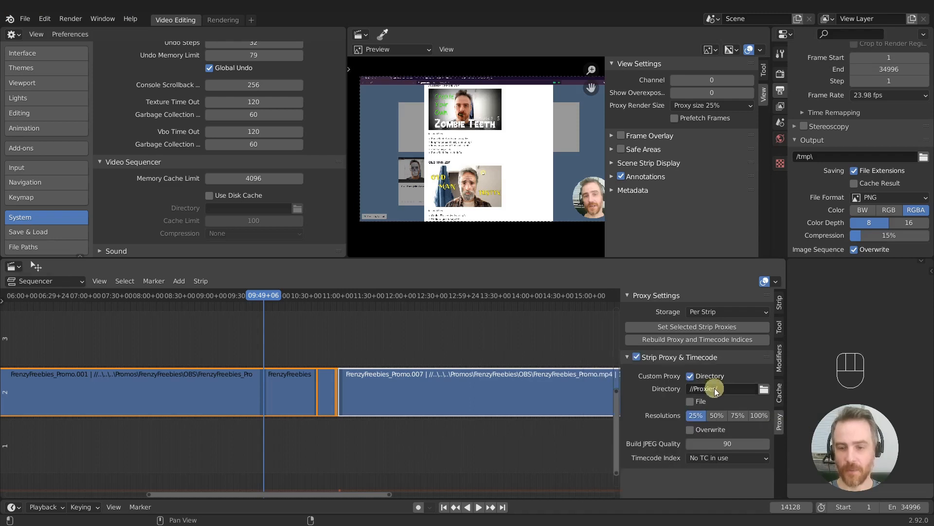
{"action": "right_click", "coordinate": [714, 387]}
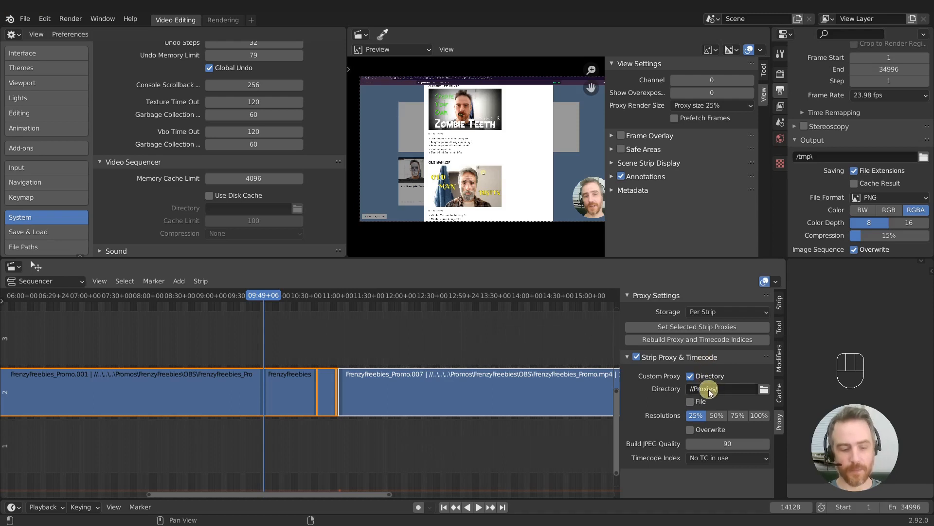
{"action": "key", "text": "ctrl+c"}
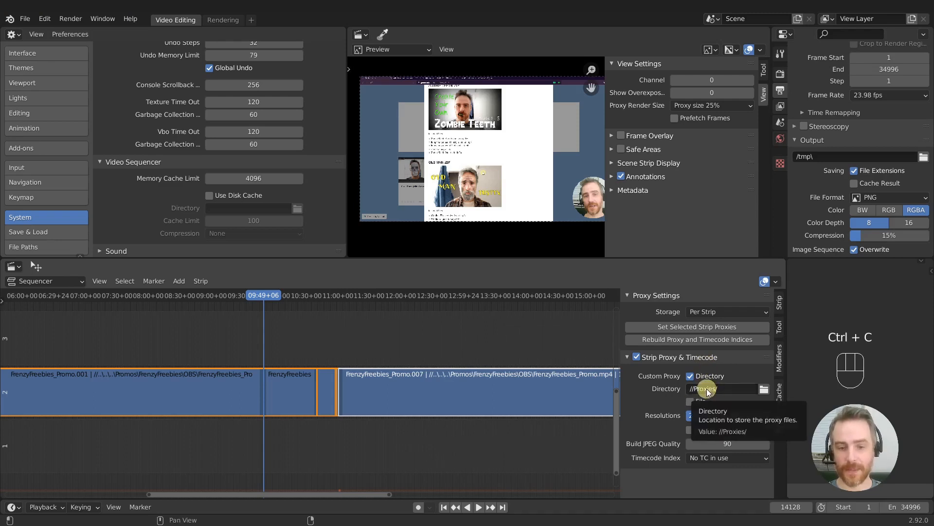
Step: Enable the custom proxy directory for FrenzyFreebies_Promo.001, set it to the copied path //Proxies/, and disable Overwrite
{"action": "left_click", "coordinate": [205, 383]}
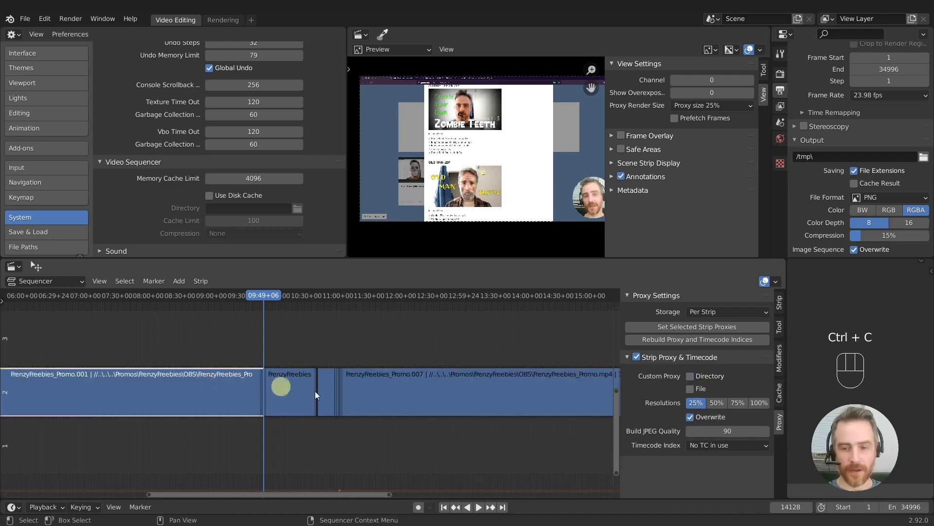
{"action": "left_click", "coordinate": [692, 376]}
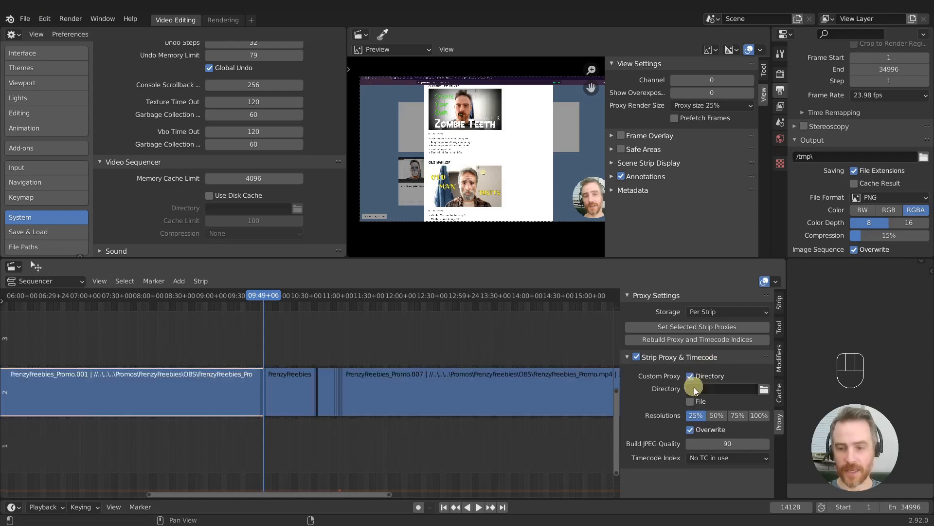
{"action": "key", "text": "ctrl+v"}
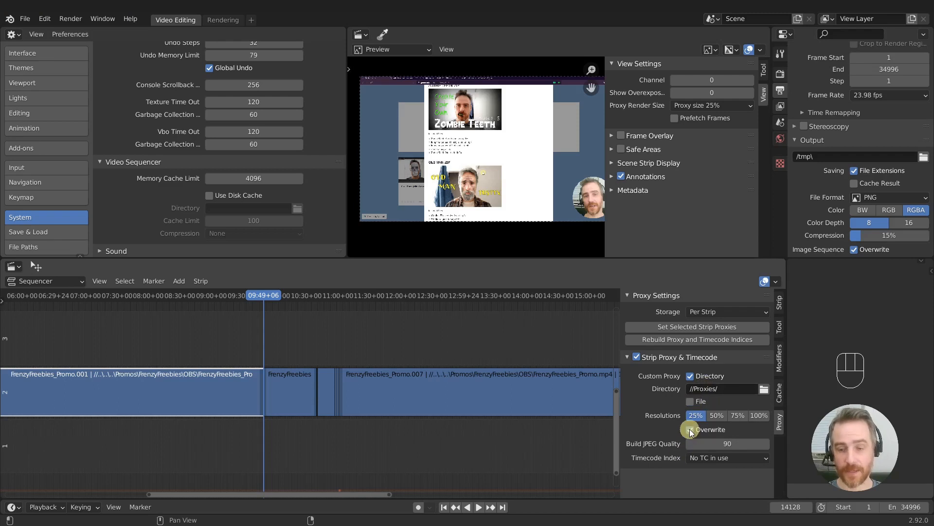
{"action": "left_click", "coordinate": [690, 429]}
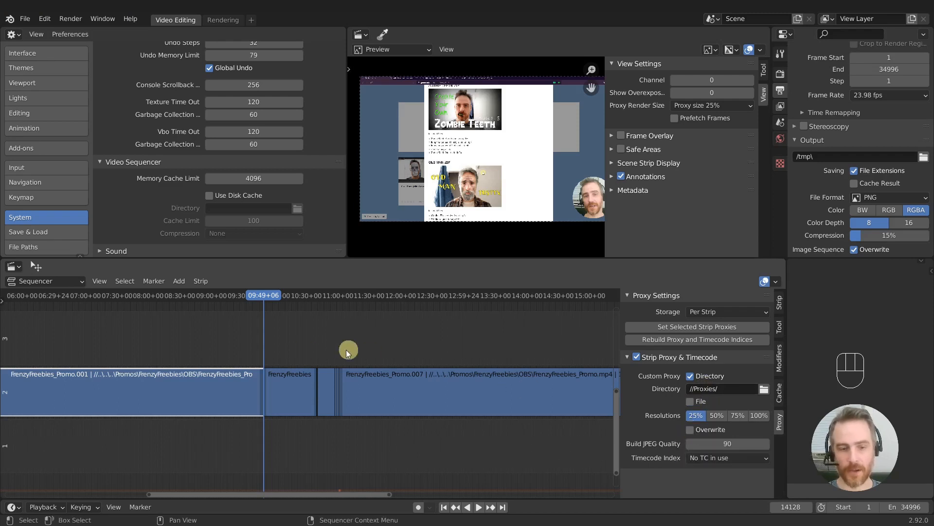
Step: Give the FrenzyFreebies_Promo.008 and .004 strips the custom proxy directory //Proxies/ and disable Overwrite for both
{"action": "left_click", "coordinate": [286, 376]}
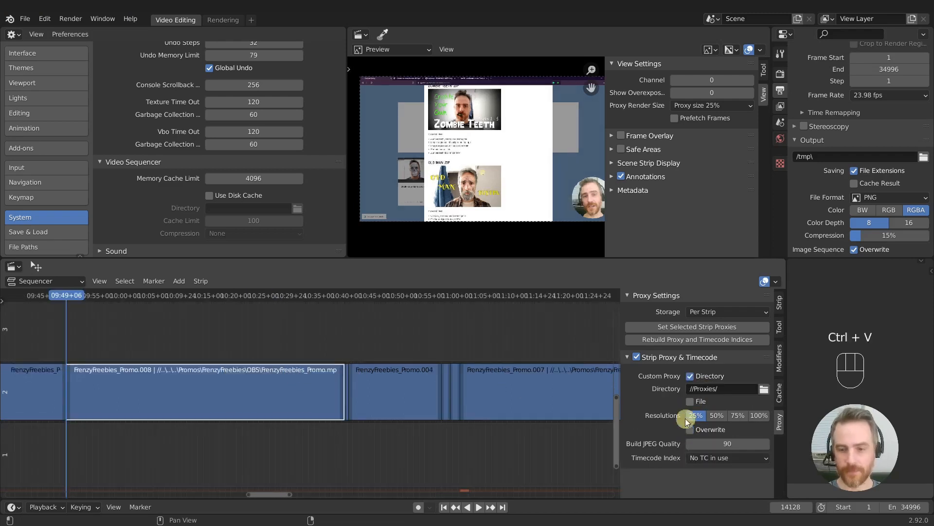
{"action": "left_click", "coordinate": [690, 376]}
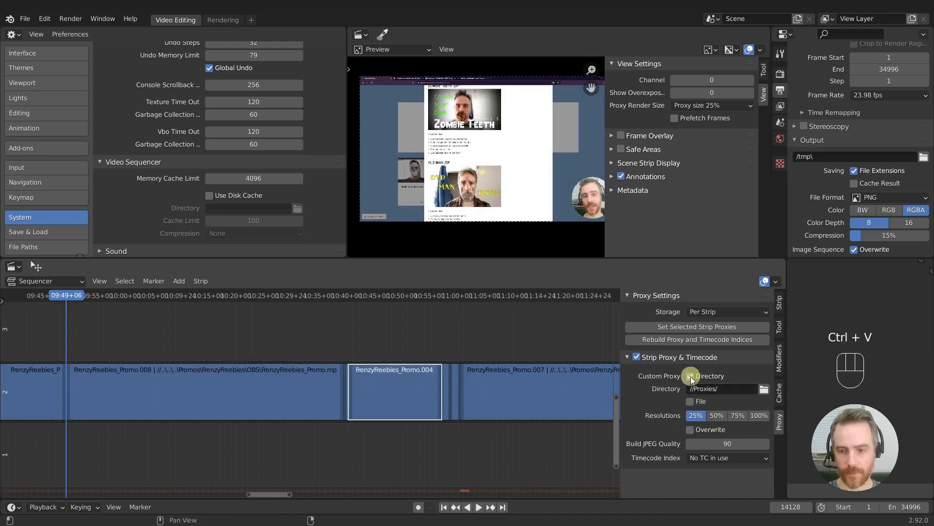
Step: Check the proxy settings of the short strip after .004 and of FrenzyFreebies_Promo.007, and move the playhead to frame 11525
{"action": "left_click", "coordinate": [454, 375]}
{"action": "left_click", "coordinate": [556, 385]}
{"action": "middle_click_drag", "start_coordinate": [555, 384], "coordinate": [481, 384], "text": "ctrl"}
{"action": "mouse_move", "coordinate": [250, 293]}
{"action": "left_mouse_down"}
{"action": "mouse_move", "coordinate": [177, 295]}
{"action": "mouse_move", "coordinate": [429, 295]}
{"action": "mouse_move", "coordinate": [249, 293]}
{"action": "left_mouse_up"}
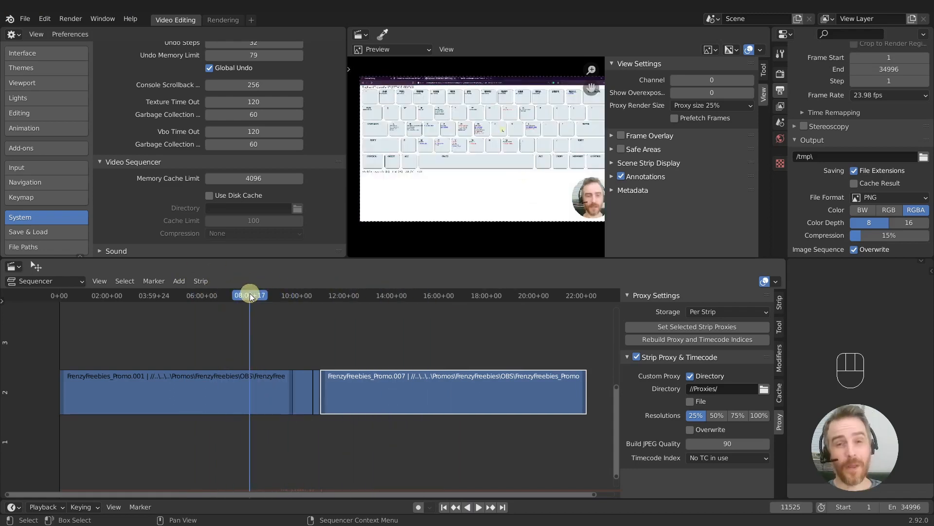